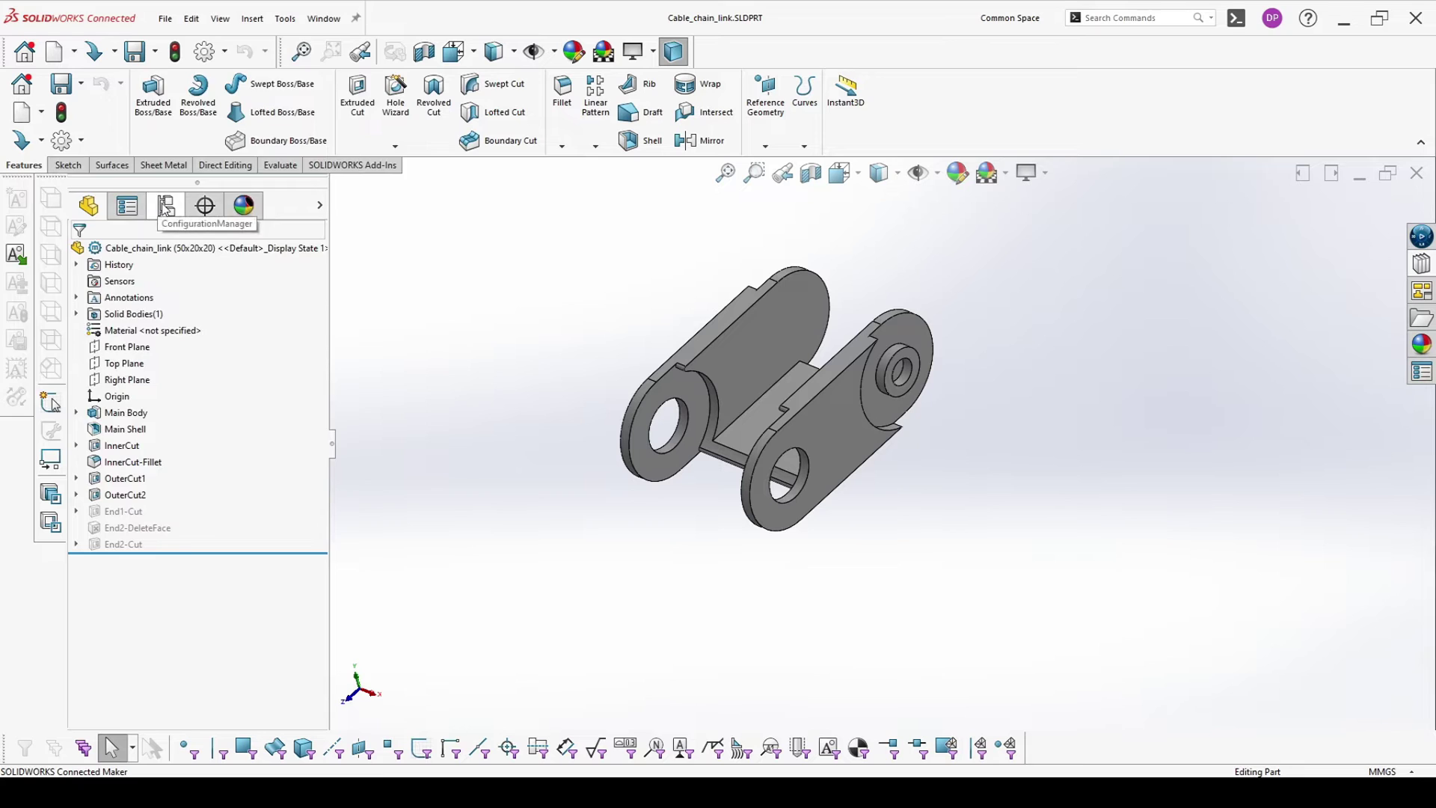
Step: Show the part's configurations and activate the 60x30x20 configuration
{"action": "left_click", "coordinate": [268, 116]}
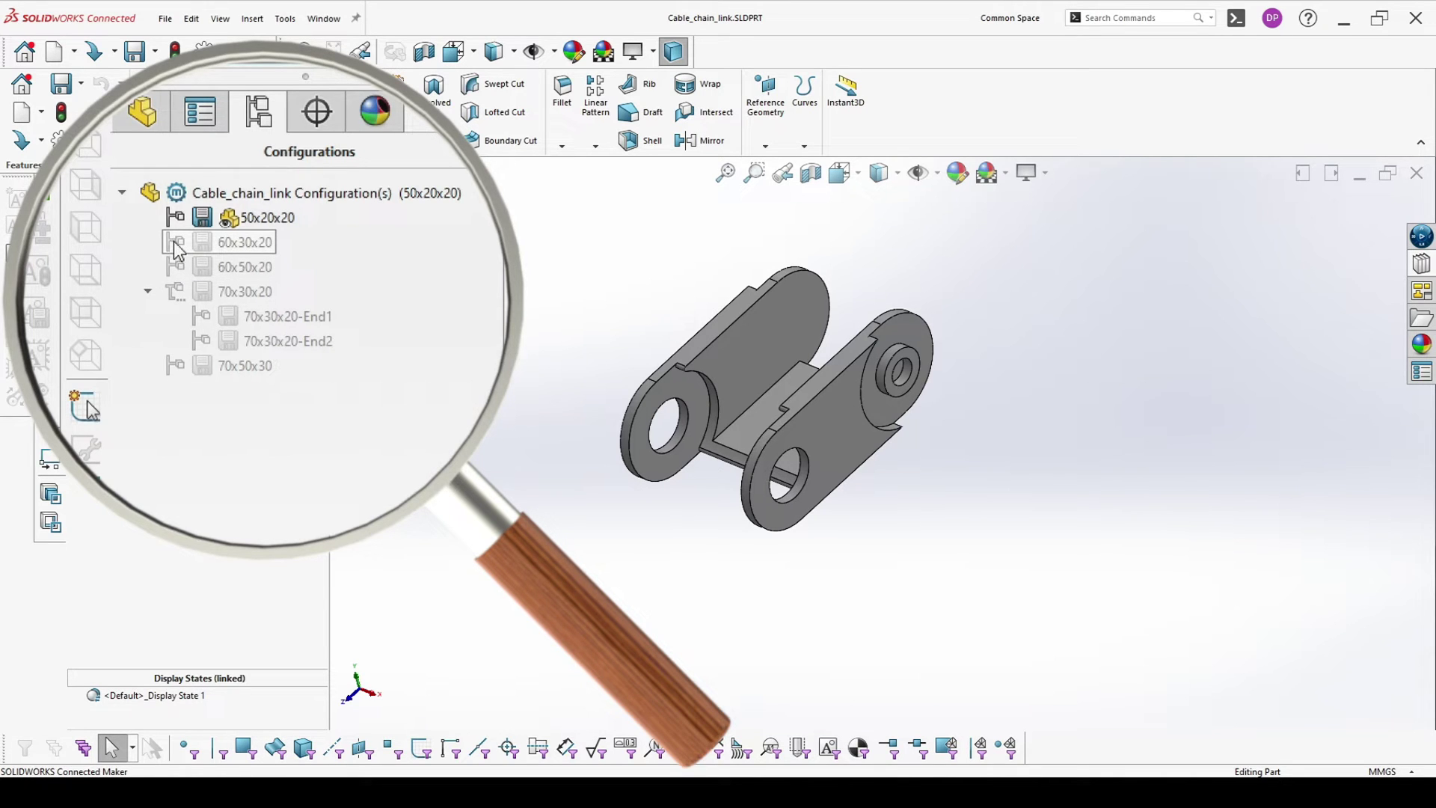
{"action": "left_click", "coordinate": [197, 241]}
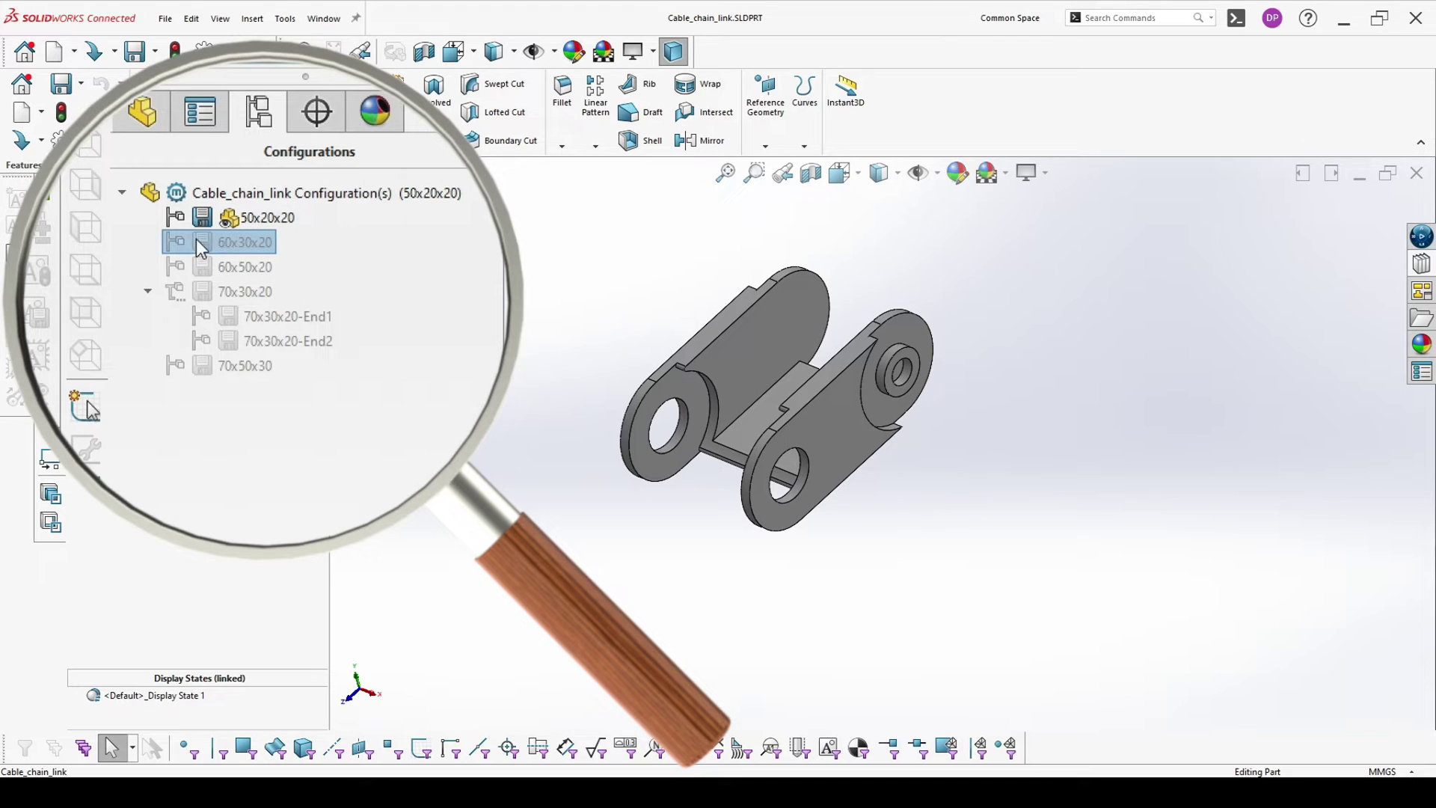
{"action": "double_click", "coordinate": [177, 244]}
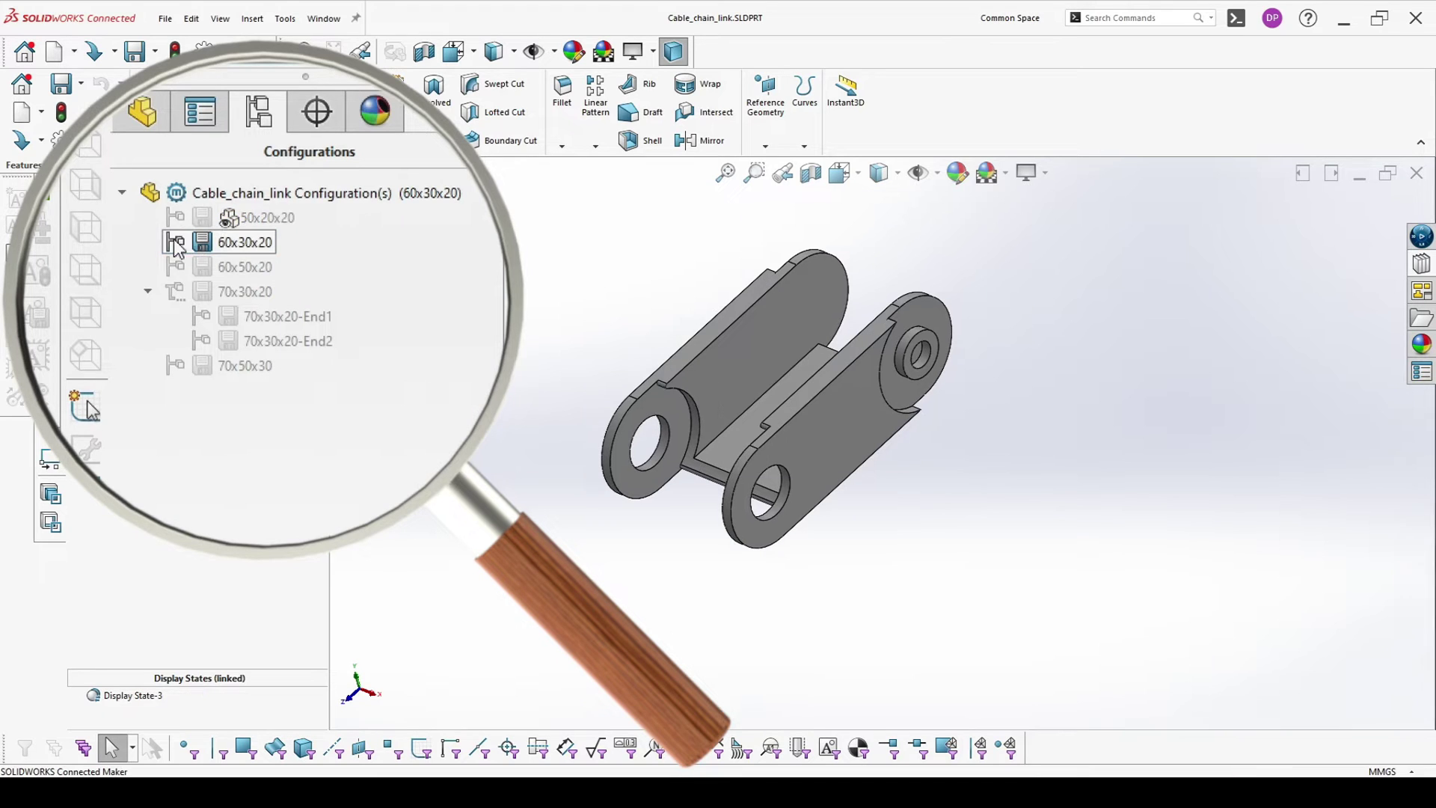
Step: Add a new top-level configuration named 60x40x20 to the cable chain link part
{"action": "right_click", "coordinate": [240, 244]}
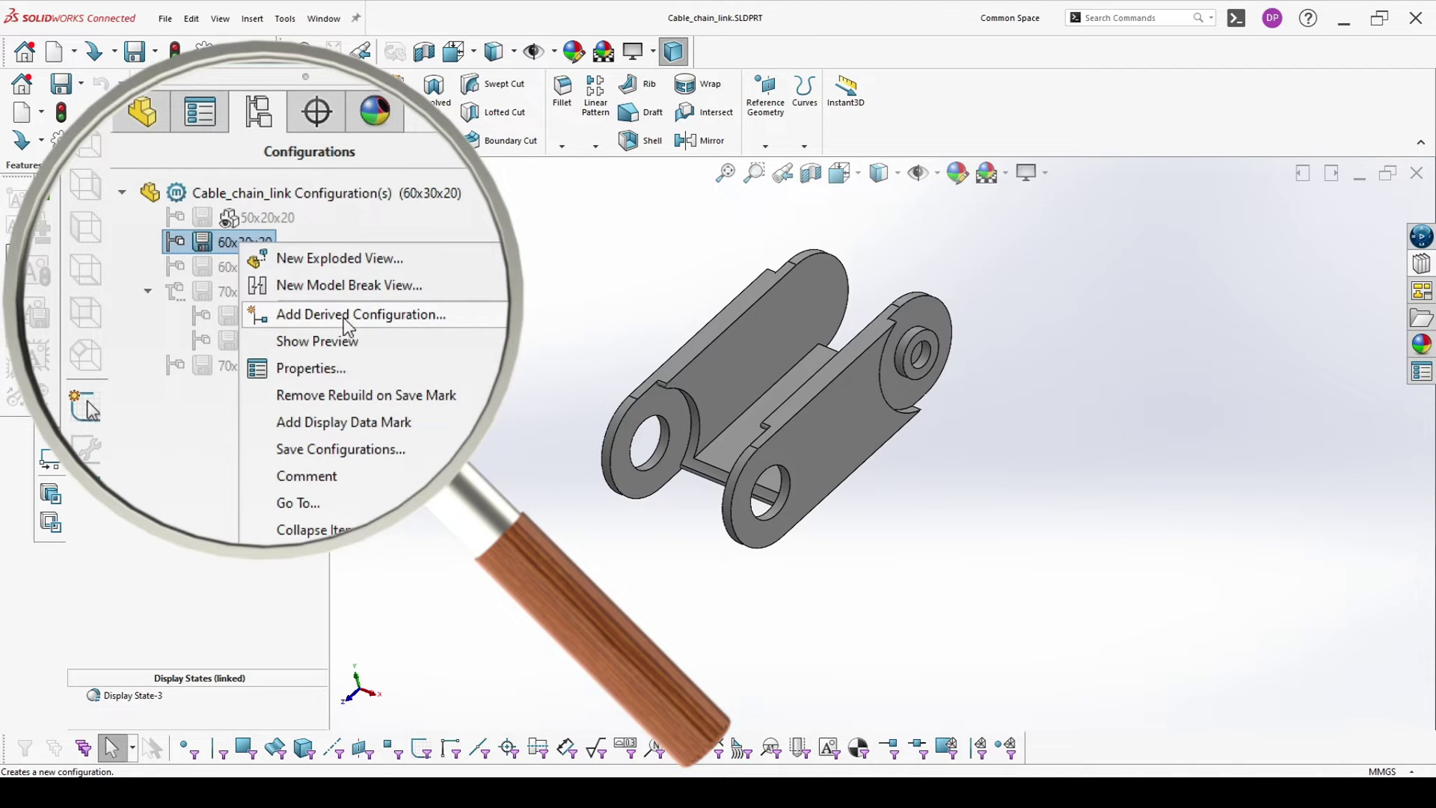
{"action": "left_click", "coordinate": [262, 194]}
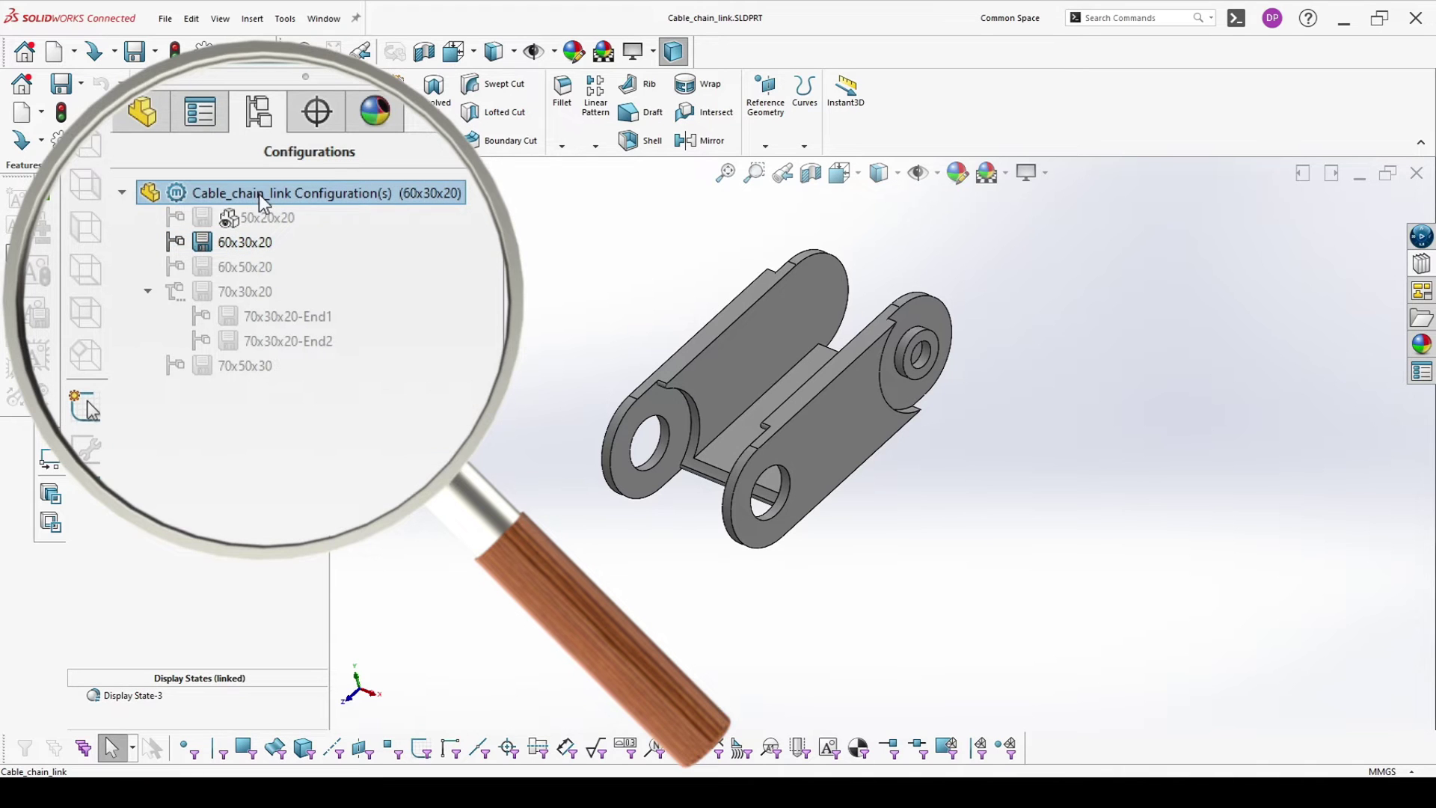
{"action": "right_click", "coordinate": [244, 195]}
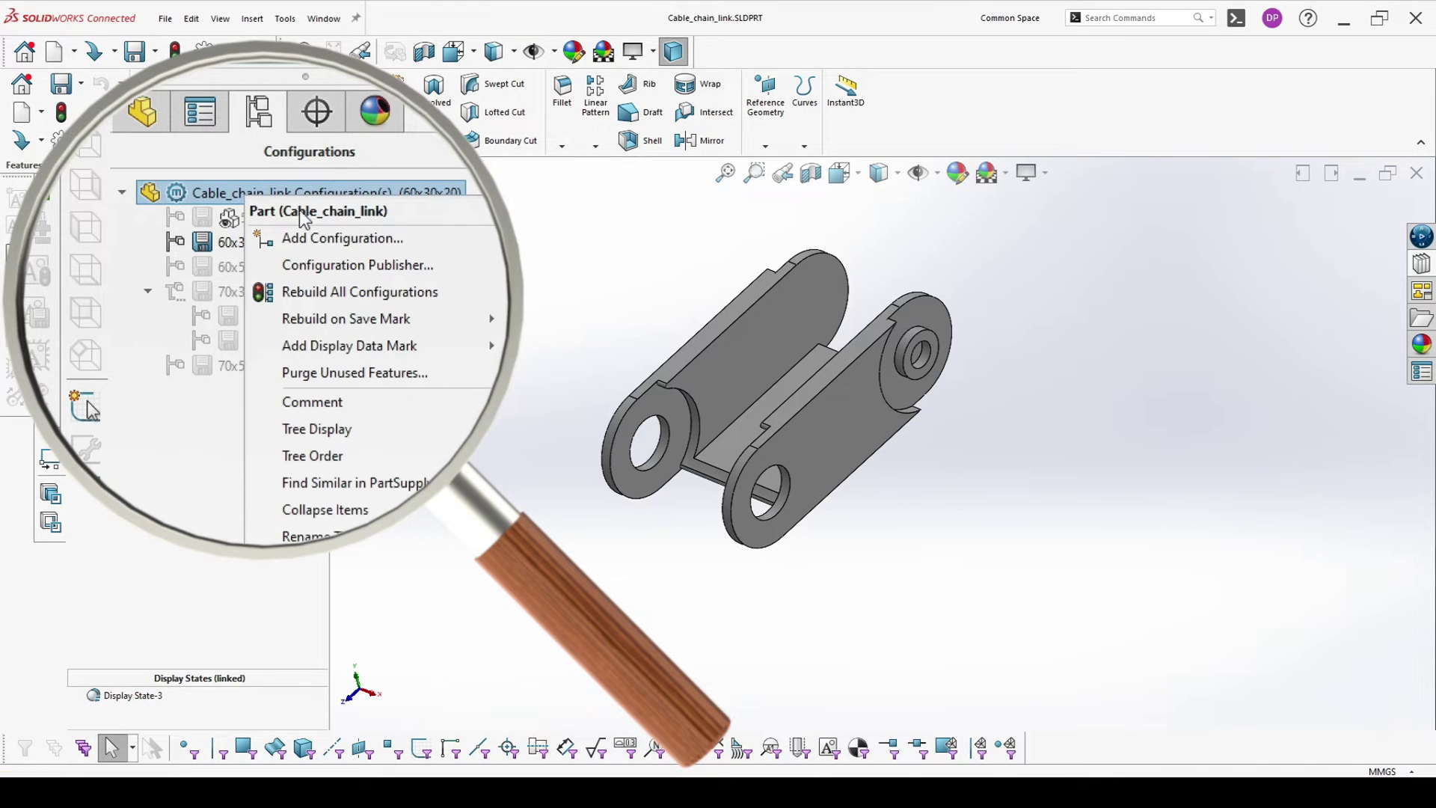
{"action": "left_click", "coordinate": [348, 240]}
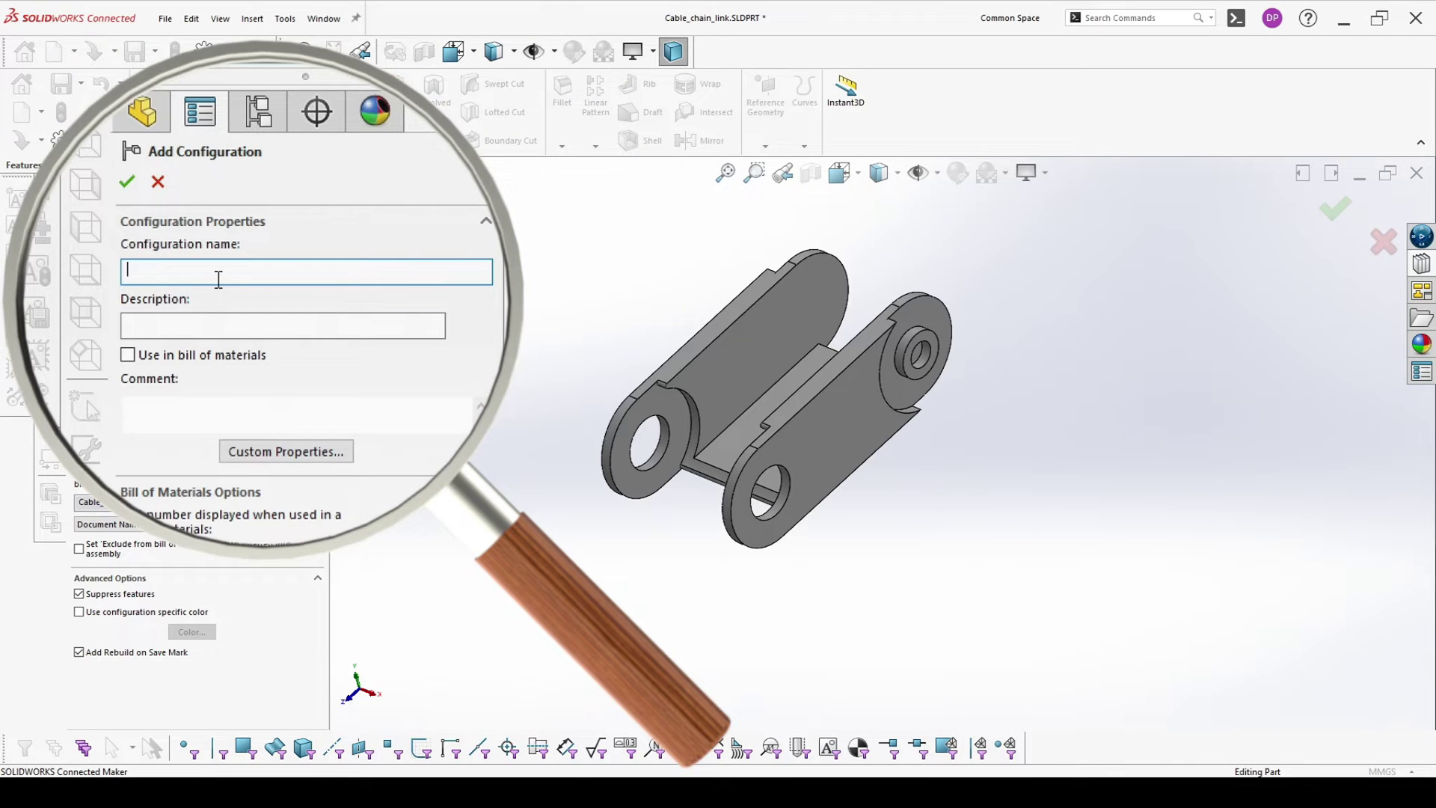
{"action": "type", "text": "60x40x20"}
{"action": "left_click", "coordinate": [128, 182]}
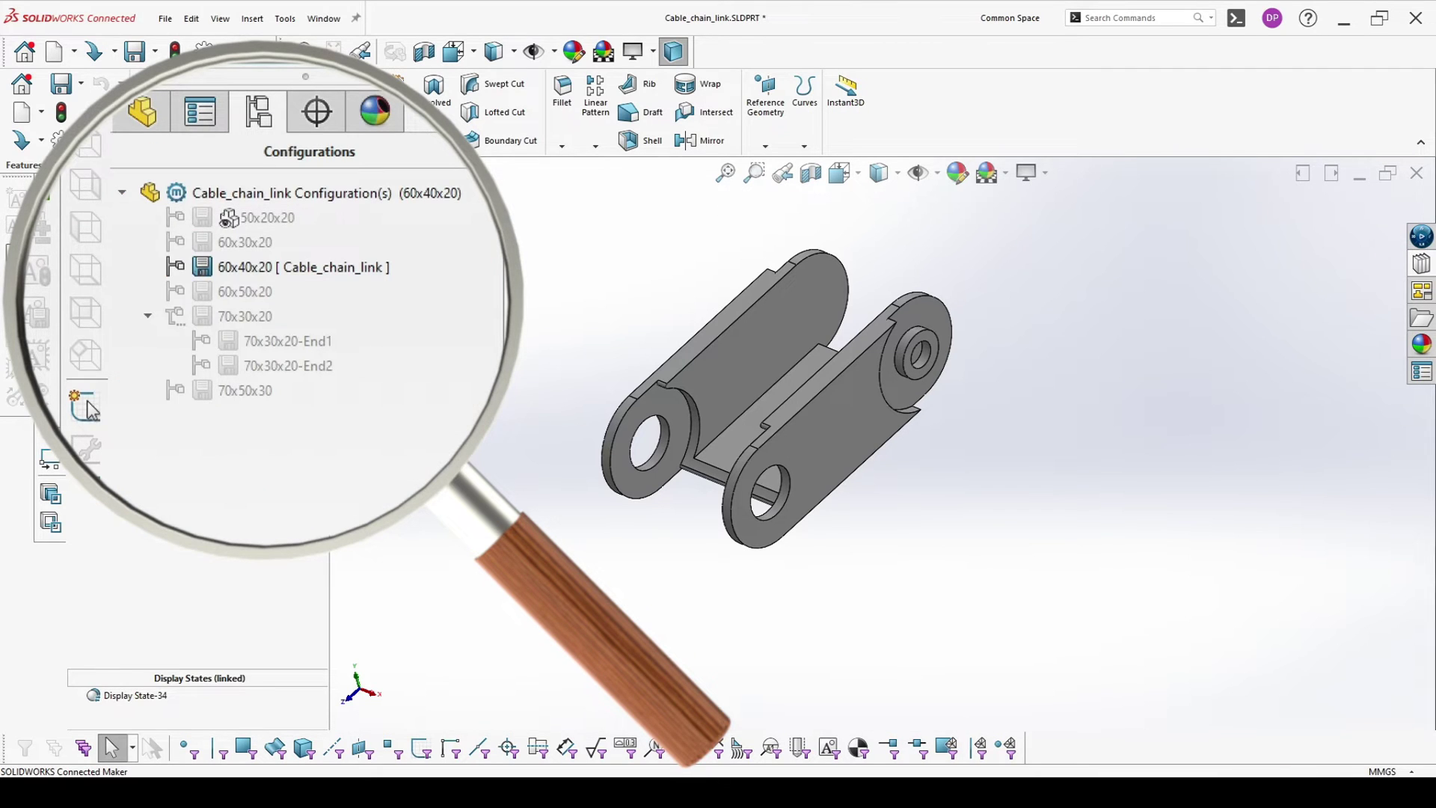
Step: Edit the 60x40x20 configuration's properties so its bill of materials part number uses the Configuration Name
{"action": "left_click", "coordinate": [257, 271]}
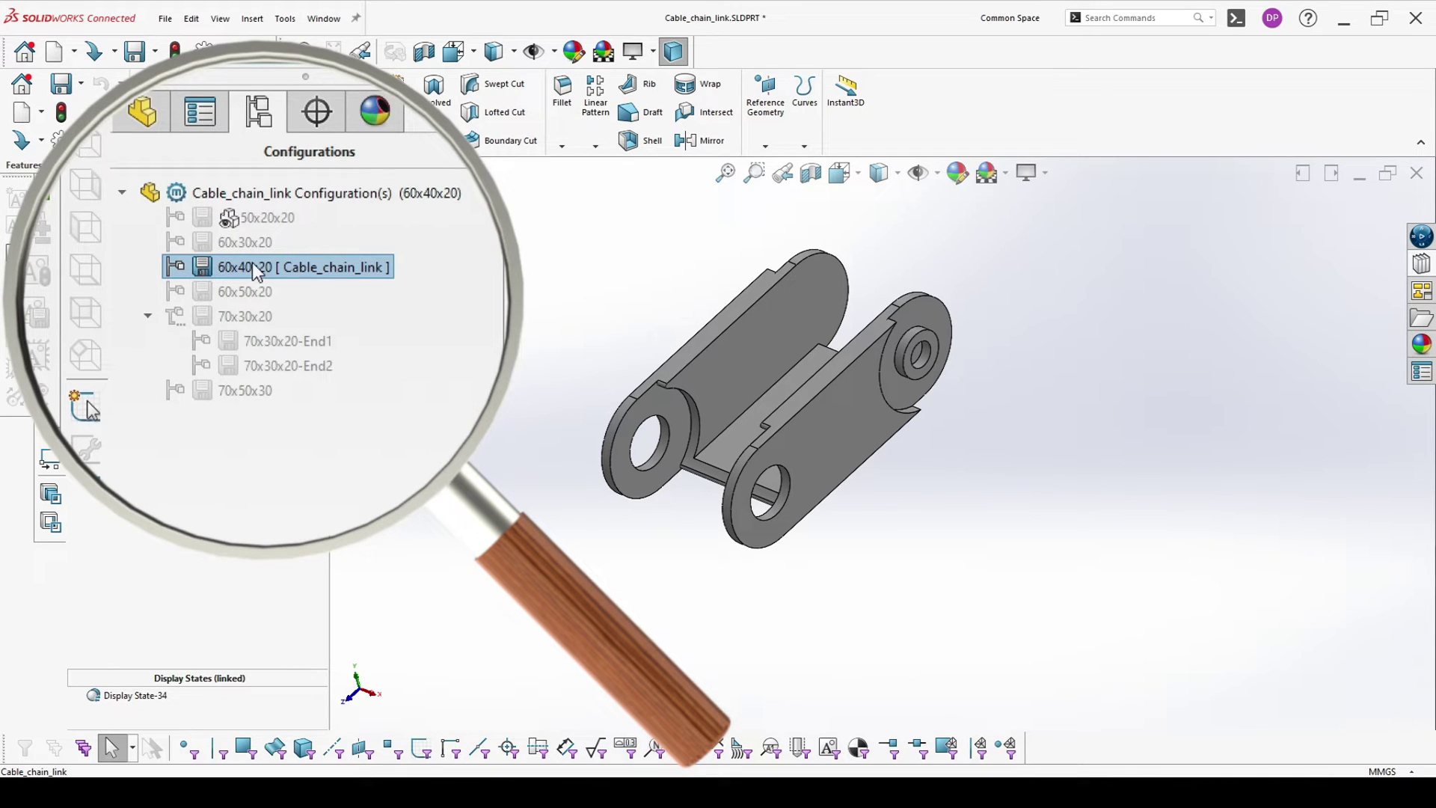
{"action": "right_click", "coordinate": [254, 265]}
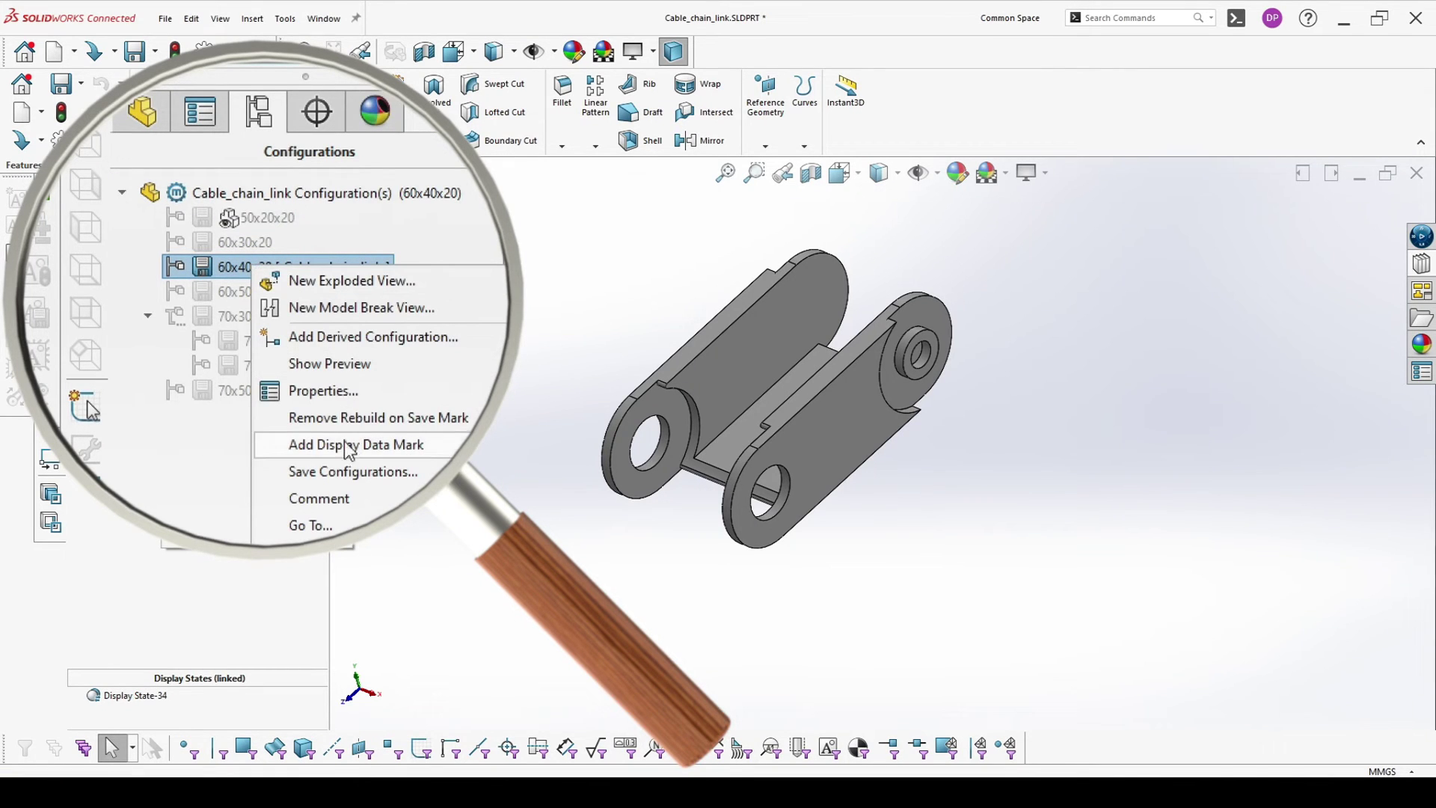
{"action": "left_click", "coordinate": [337, 392]}
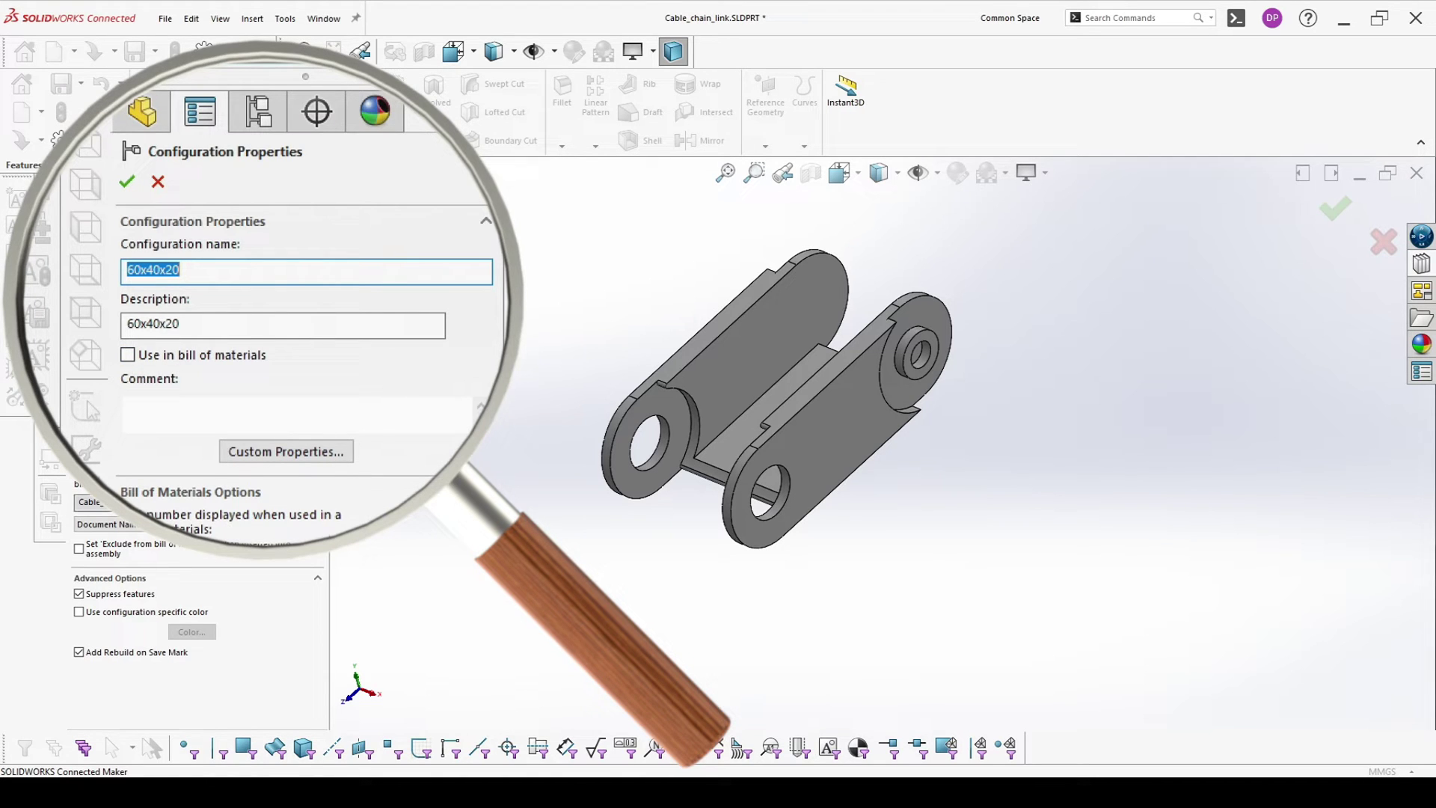
{"action": "left_click", "coordinate": [133, 527]}
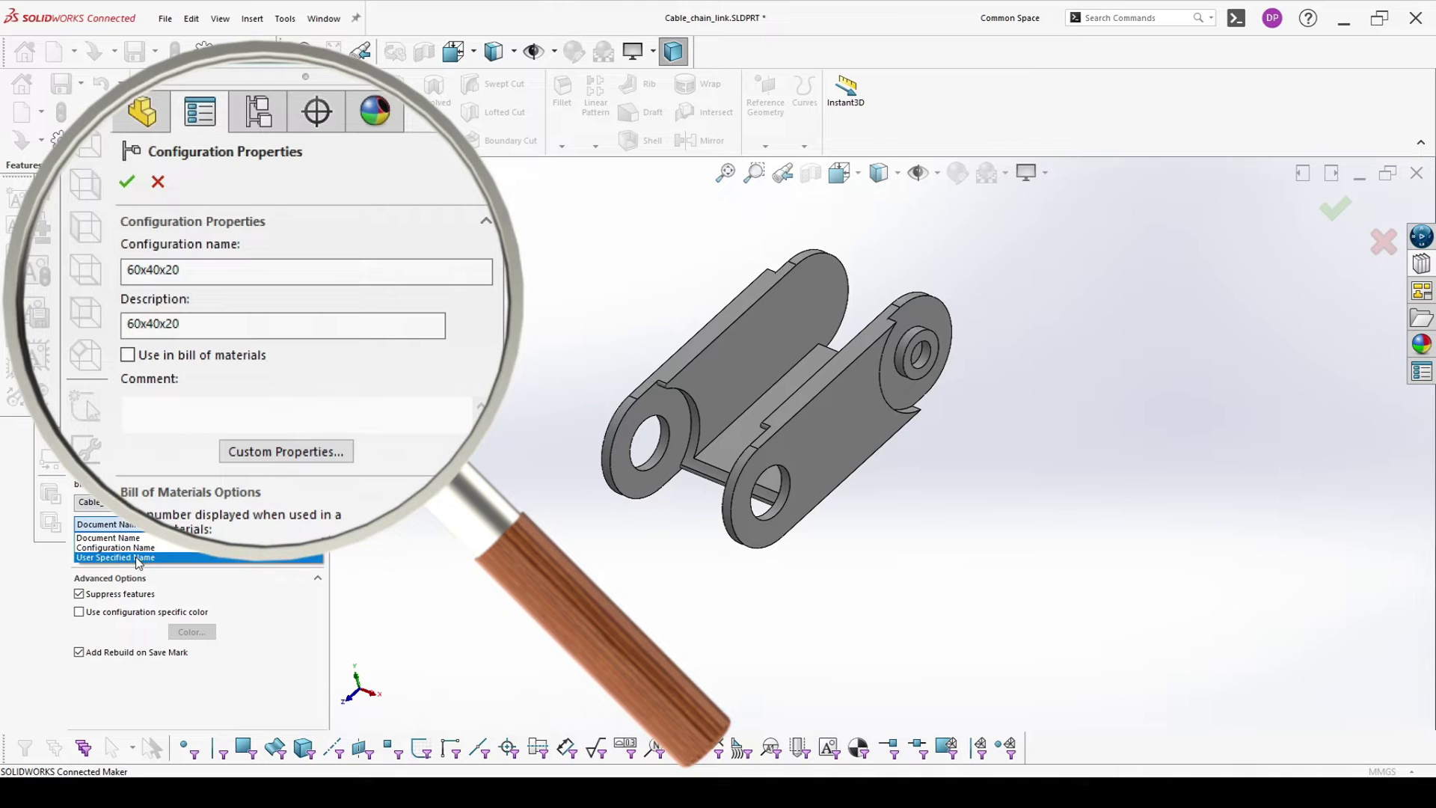
{"action": "left_click", "coordinate": [139, 557]}
{"action": "left_click", "coordinate": [134, 524]}
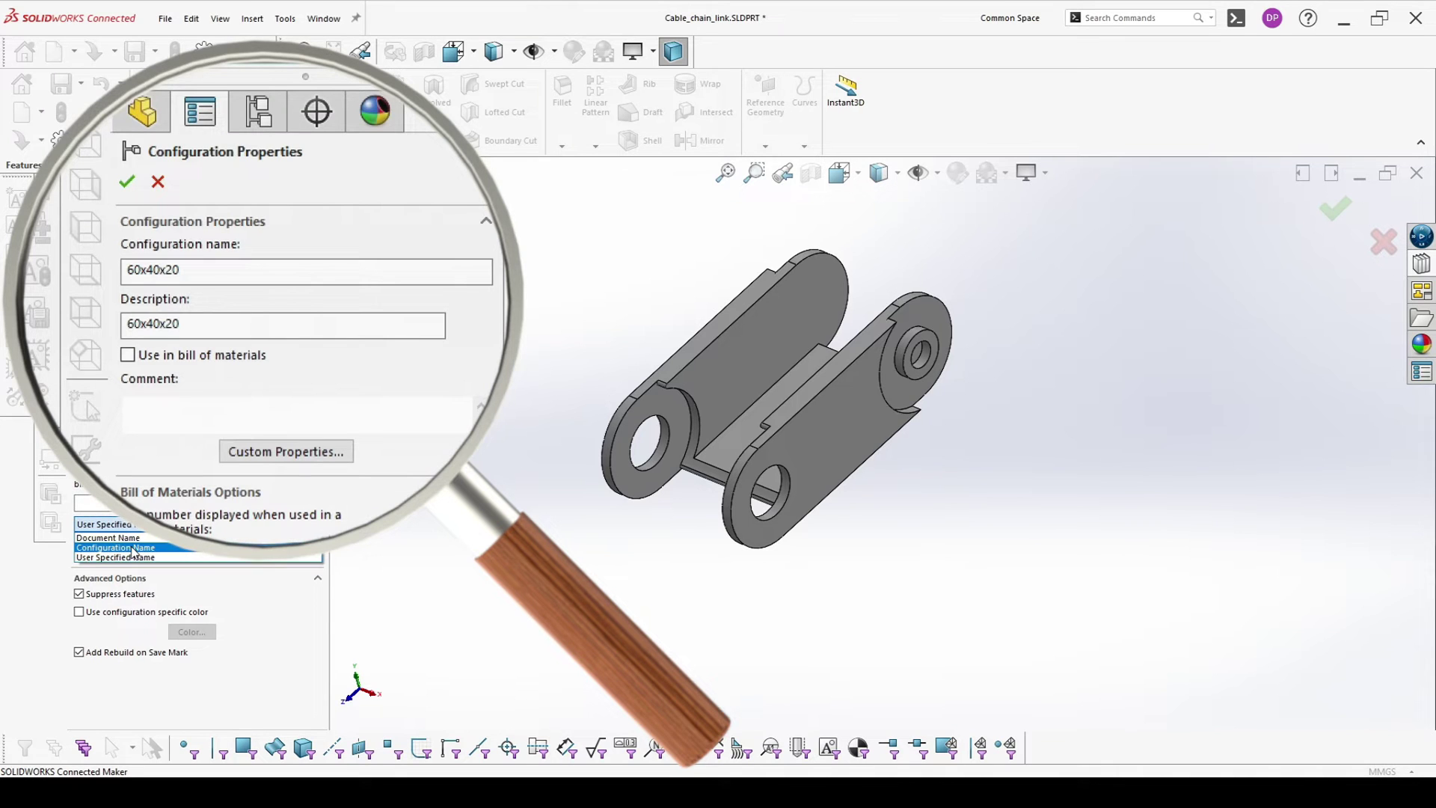
{"action": "left_click", "coordinate": [133, 548]}
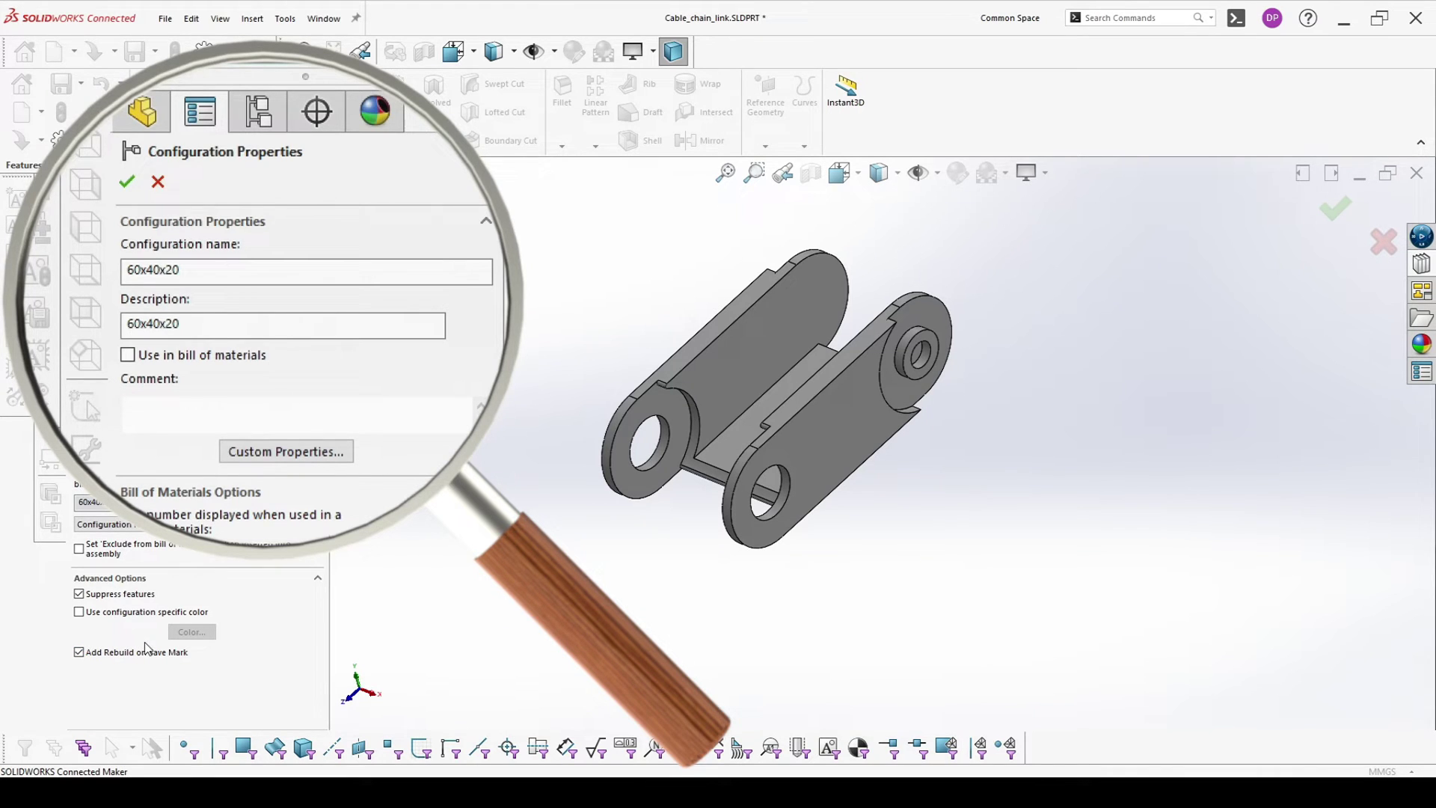
{"action": "left_click", "coordinate": [129, 183]}
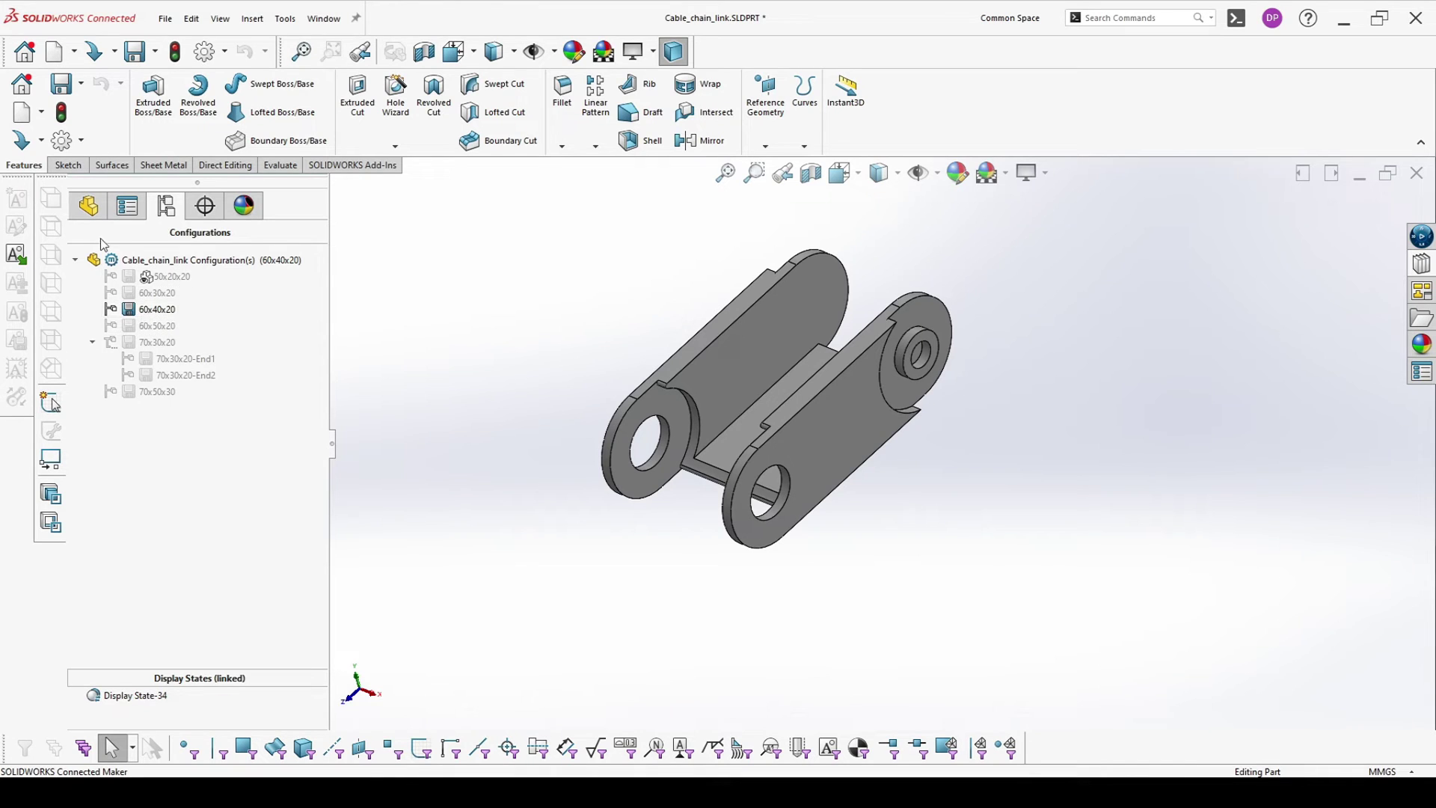
Step: Set the Main Body width dimension W to 40 mm in the 60x40x20 configuration and rebuild the part
{"action": "left_click", "coordinate": [86, 209]}
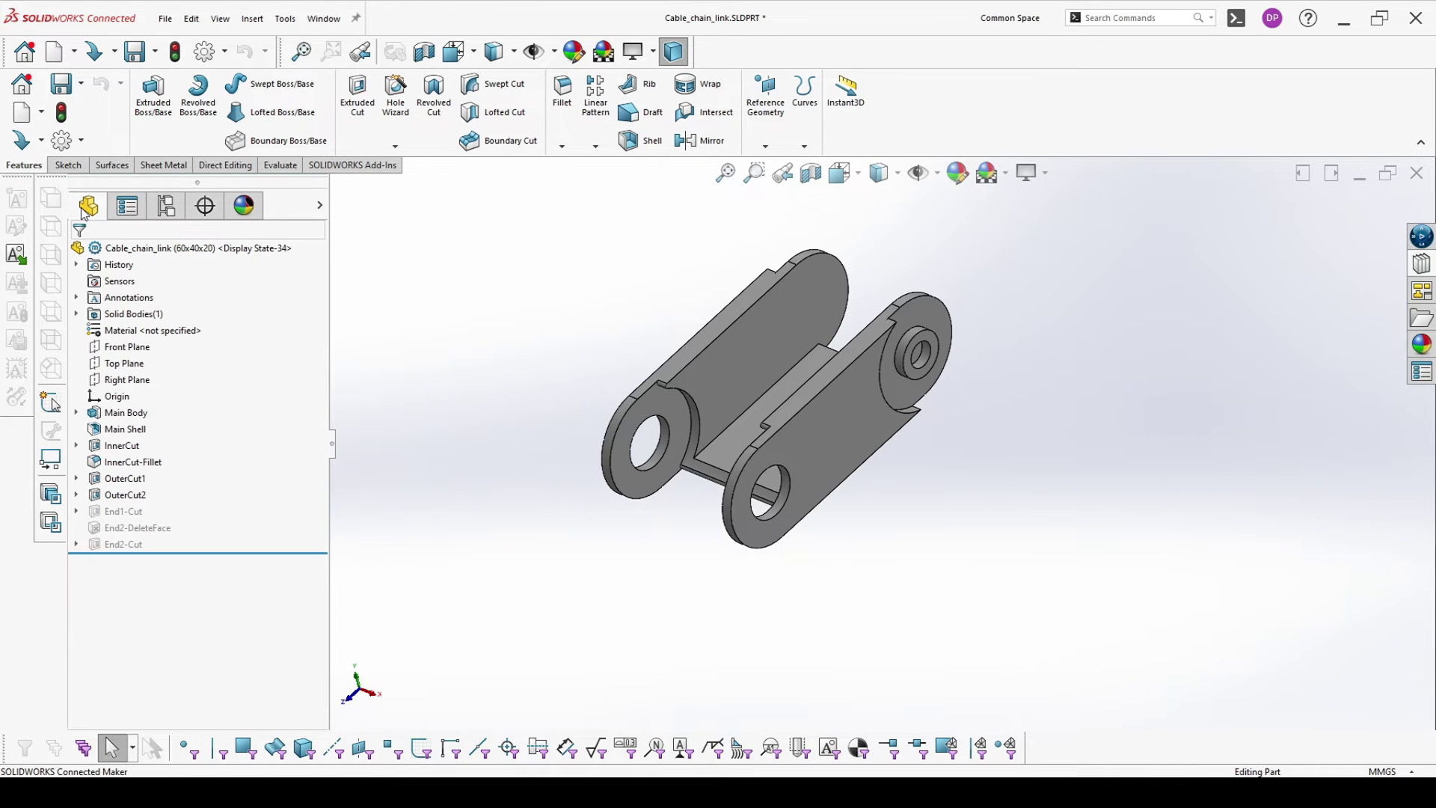
{"action": "left_click", "coordinate": [120, 414]}
{"action": "left_click", "coordinate": [977, 239]}
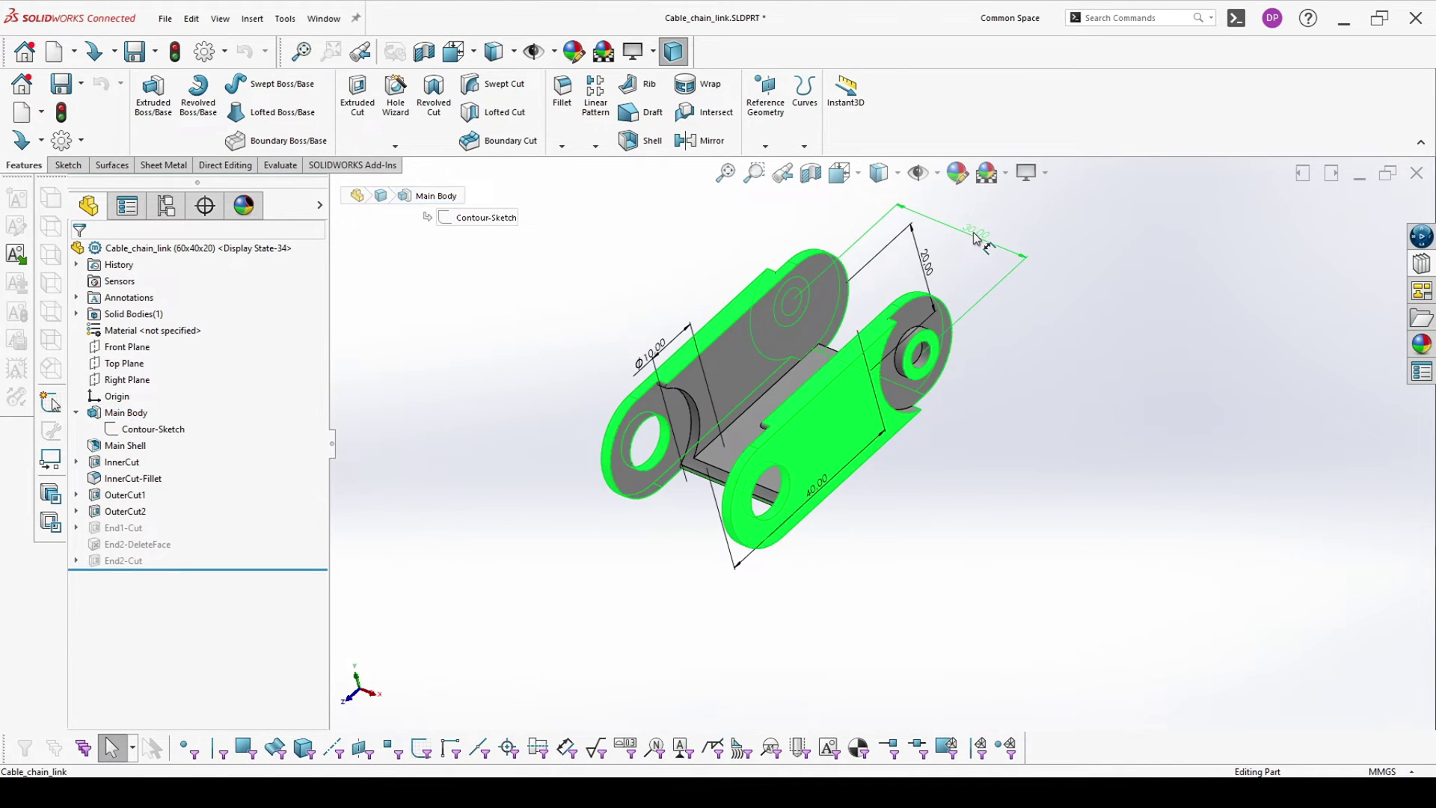
{"action": "double_click", "coordinate": [977, 240]}
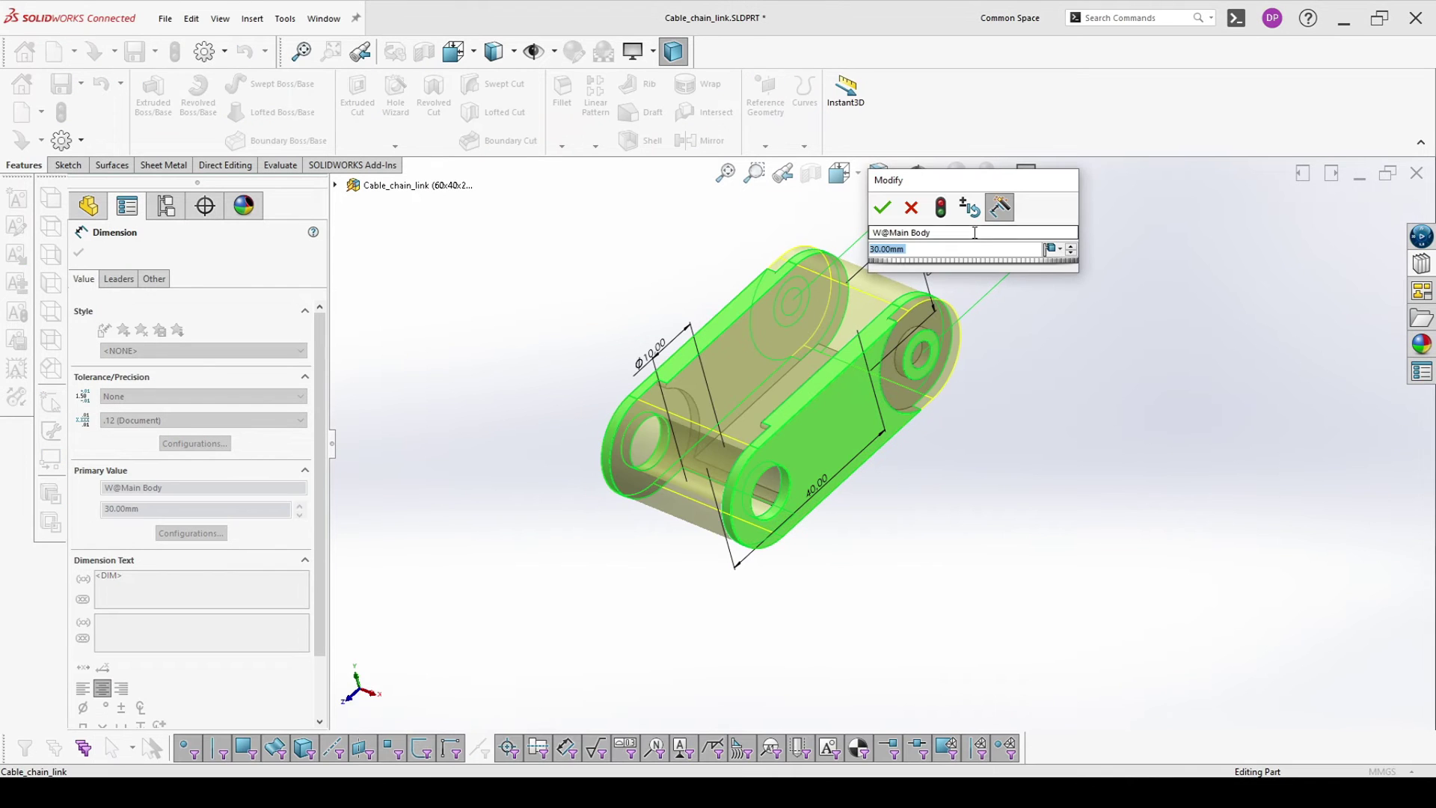
{"action": "left_click", "coordinate": [1055, 249]}
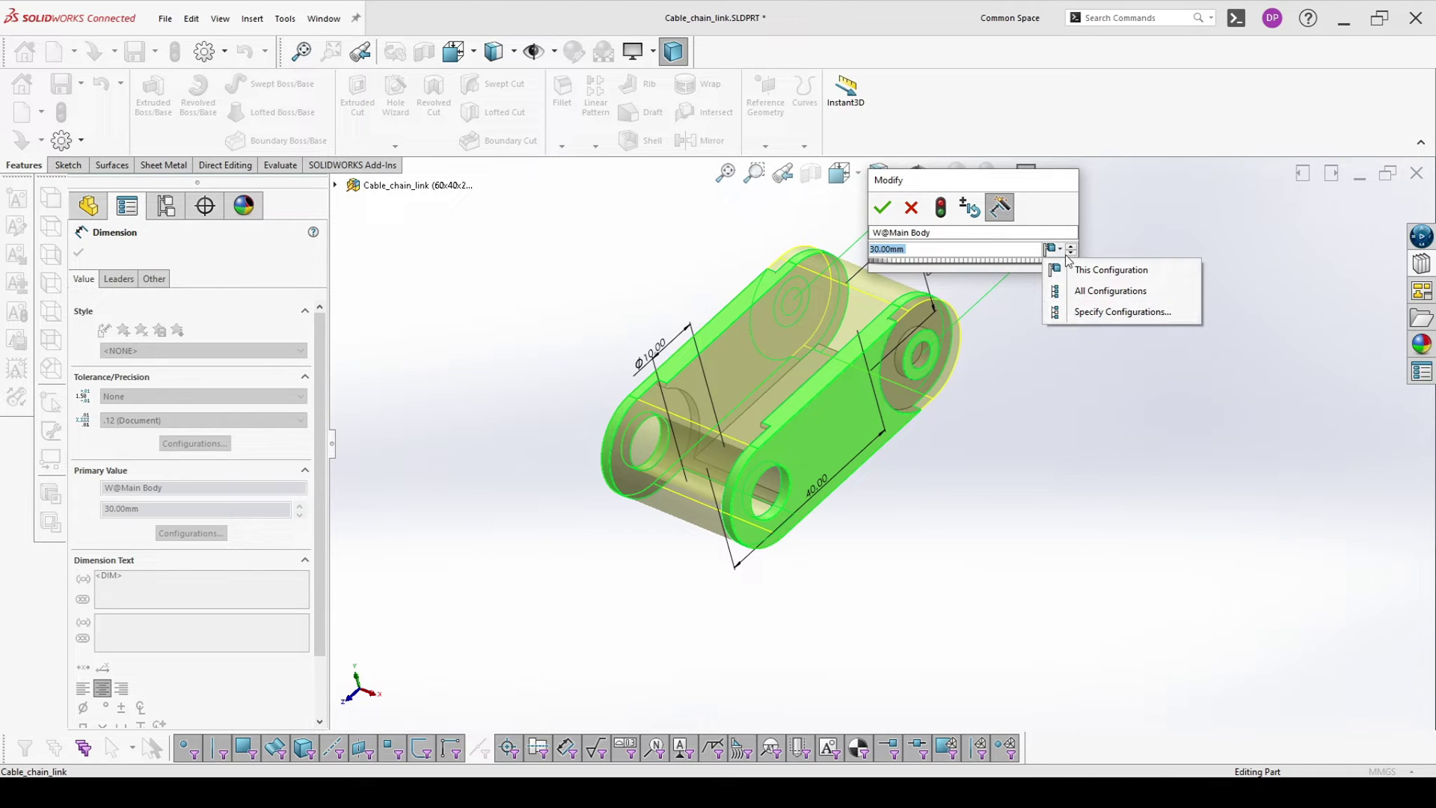
{"action": "left_click", "coordinate": [935, 258]}
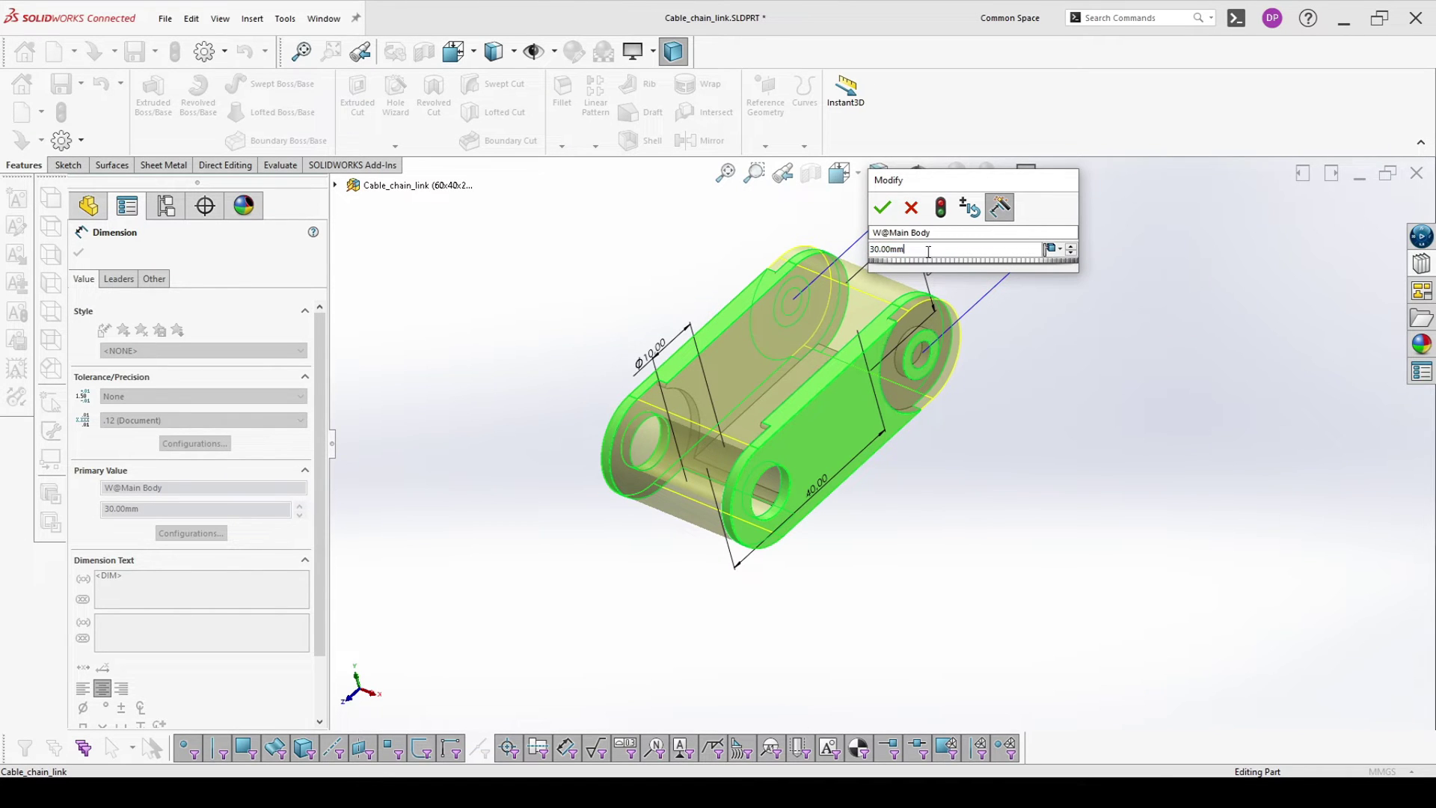
{"action": "double_click", "coordinate": [929, 252]}
{"action": "type", "text": "40"}
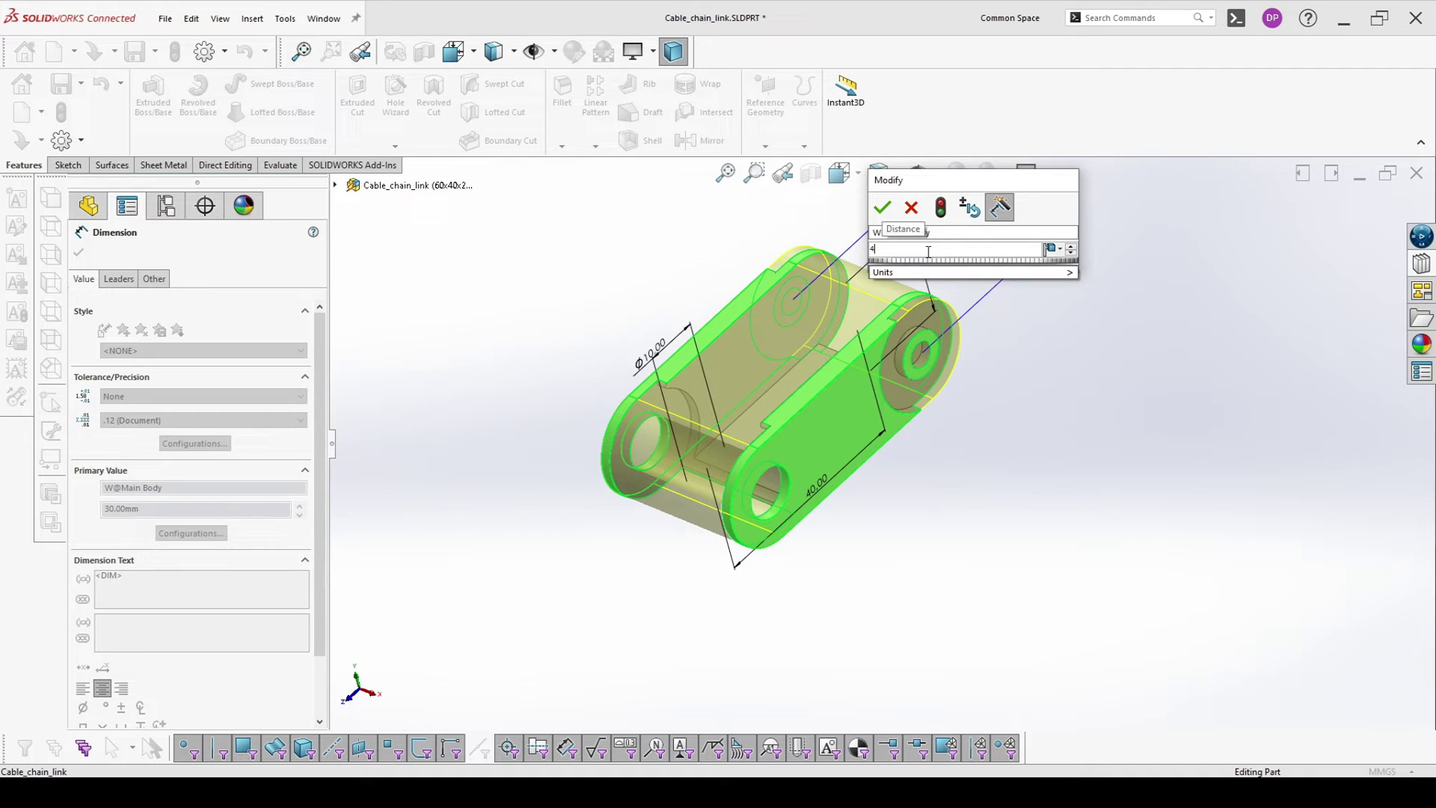
{"action": "left_click", "coordinate": [941, 209]}
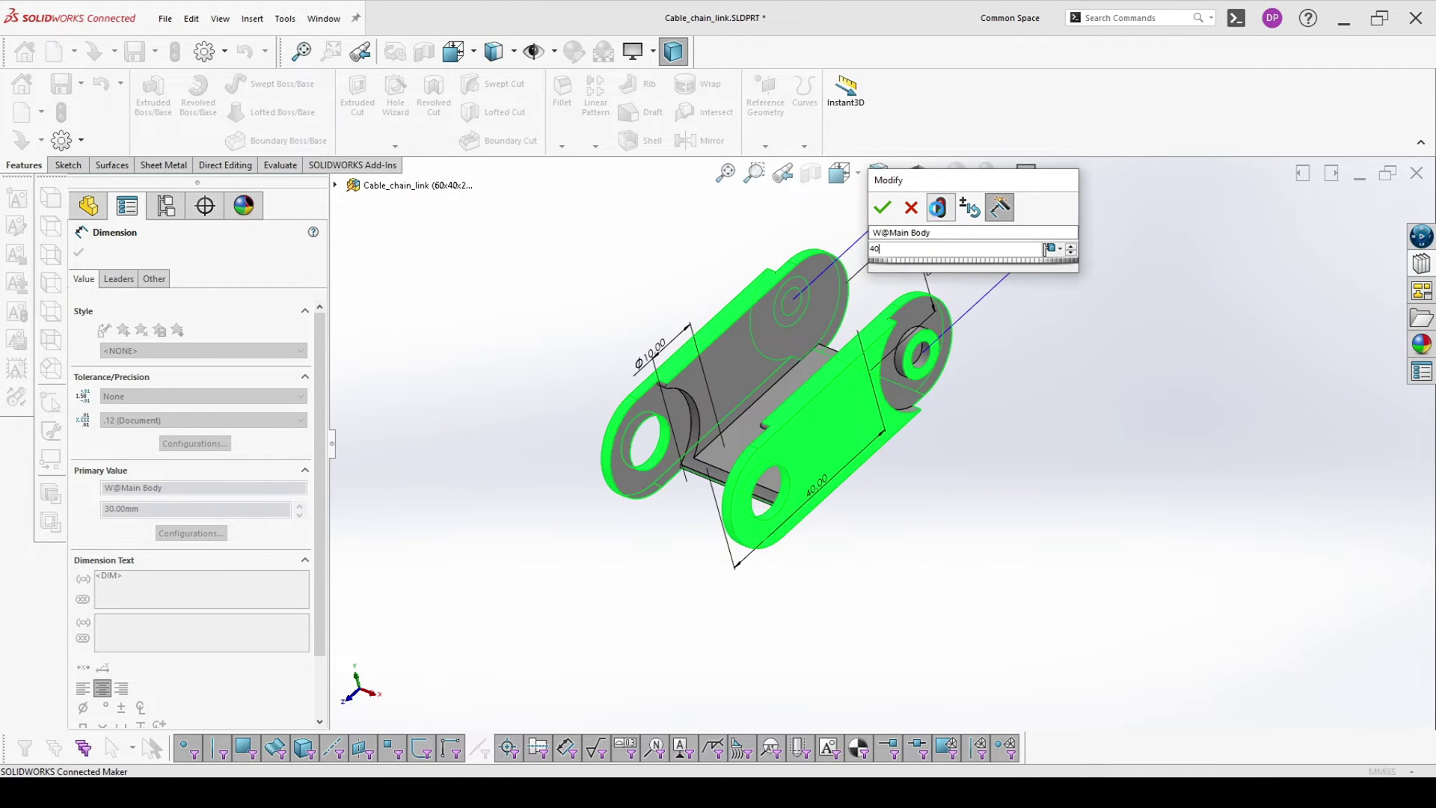
{"action": "left_click", "coordinate": [884, 211]}
{"action": "left_click", "coordinate": [1051, 394]}
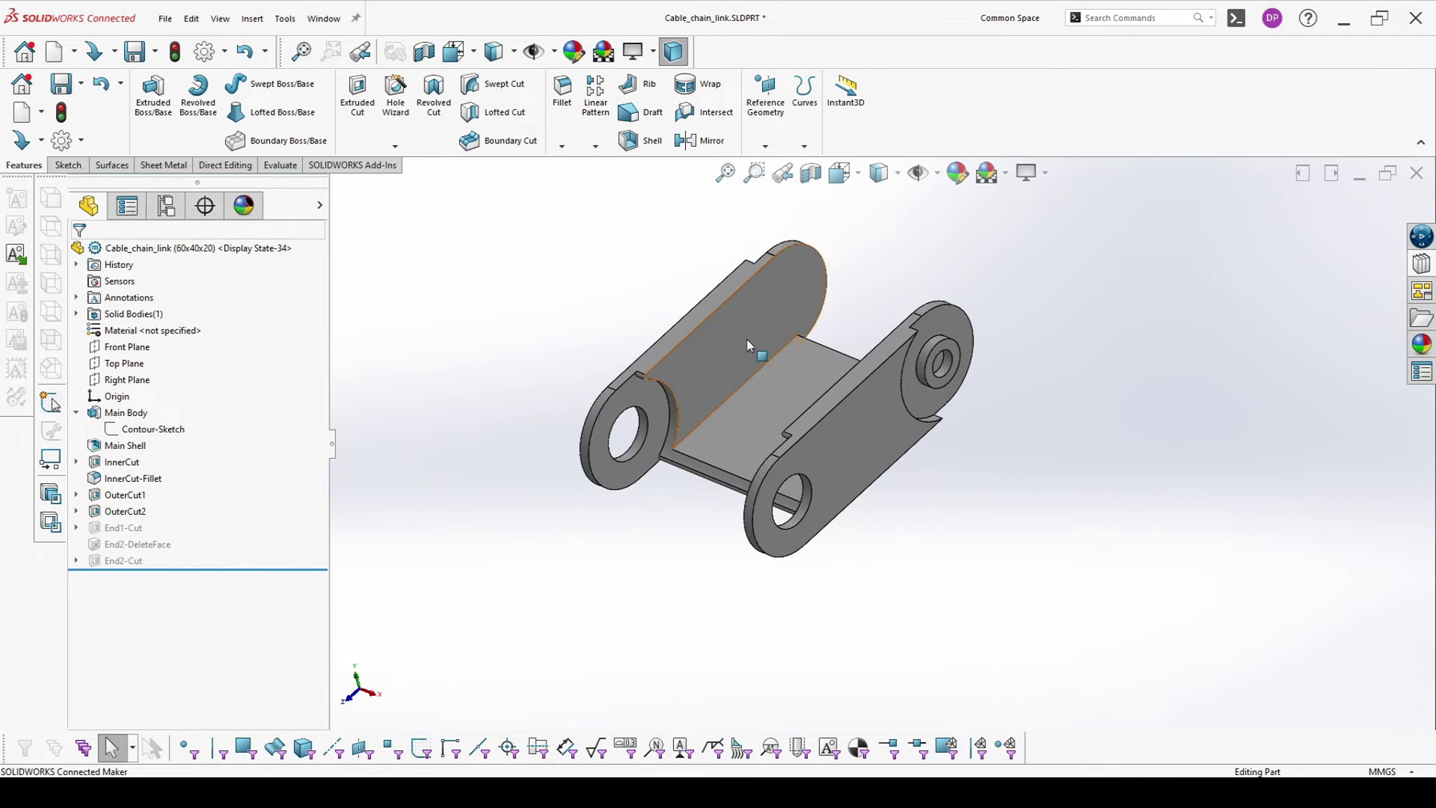
{"action": "middle_click_drag", "start_coordinate": [747, 339], "coordinate": [715, 335]}
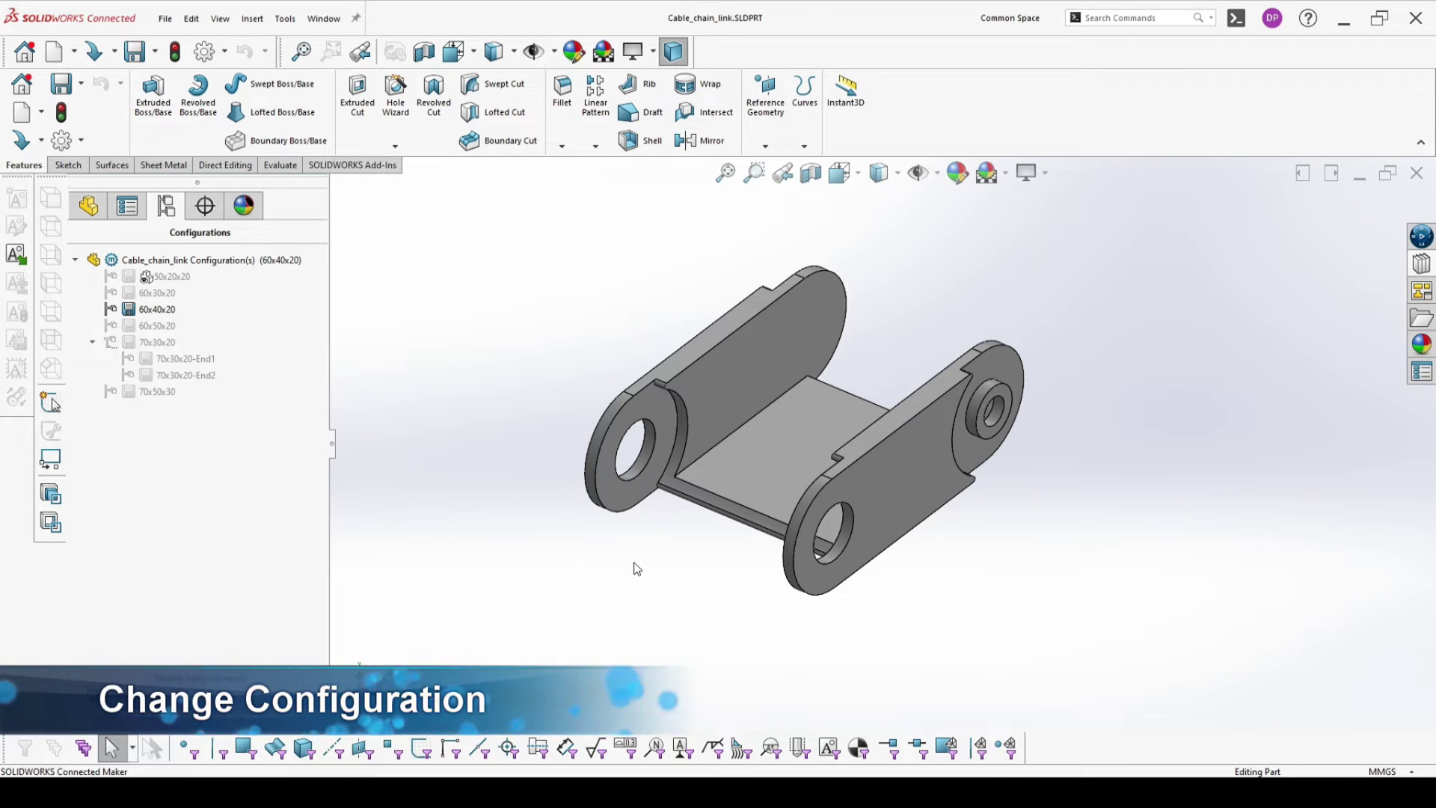
Step: Activate the 70x30x20-End1 configuration and open the sketch under End1-Cut for editing
{"action": "double_click", "coordinate": [131, 365]}
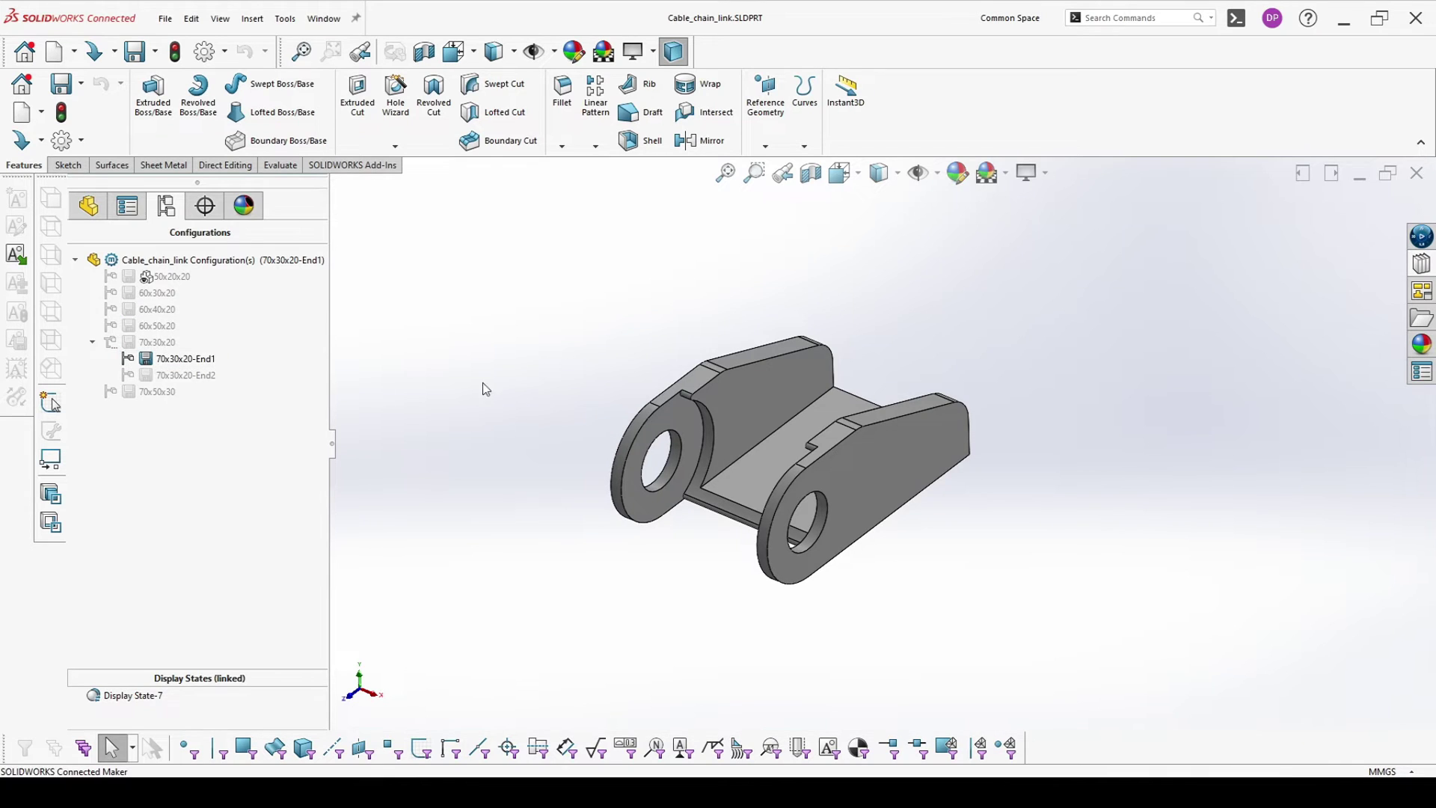
{"action": "middle_click_drag", "start_coordinate": [1002, 360], "coordinate": [1006, 412]}
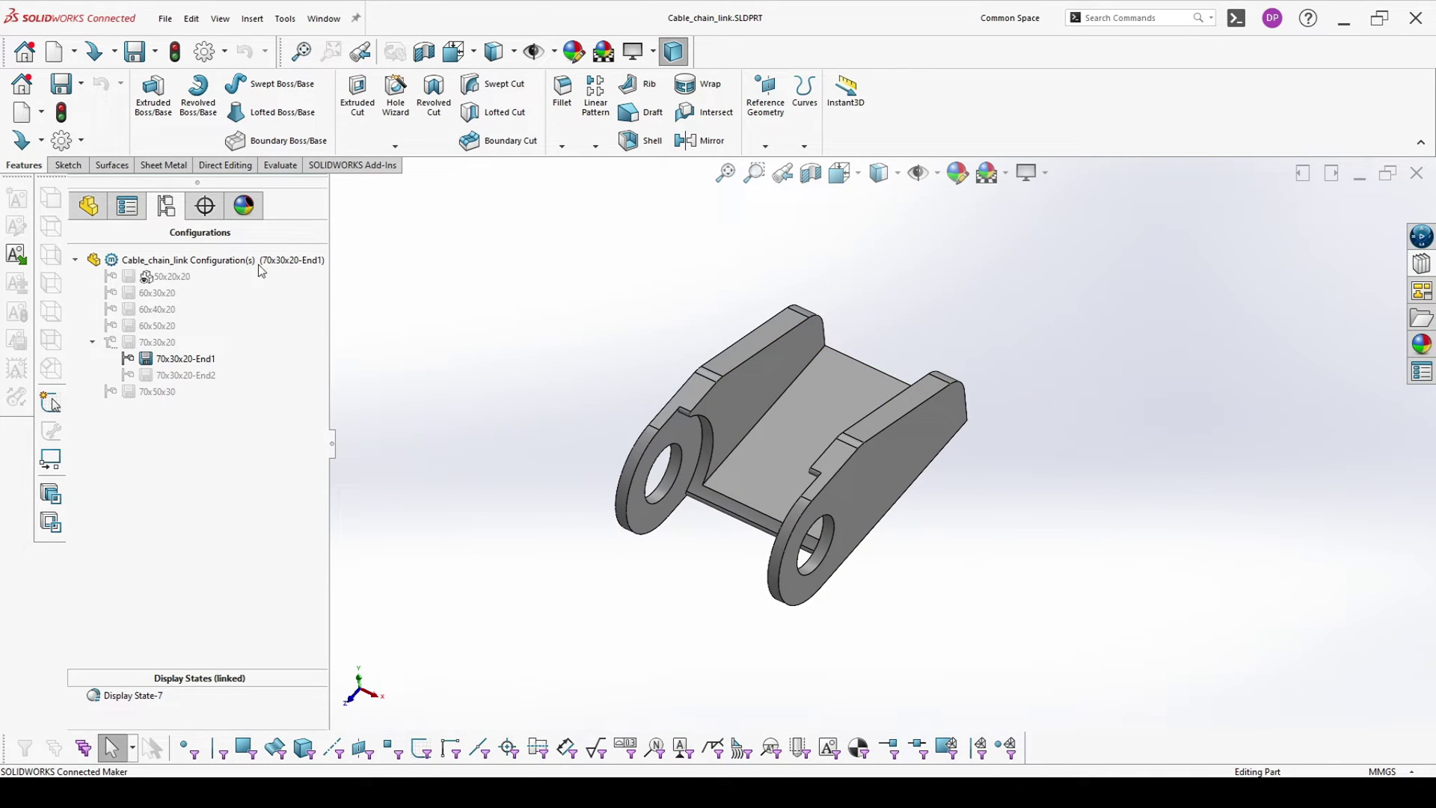
{"action": "left_click", "coordinate": [90, 208]}
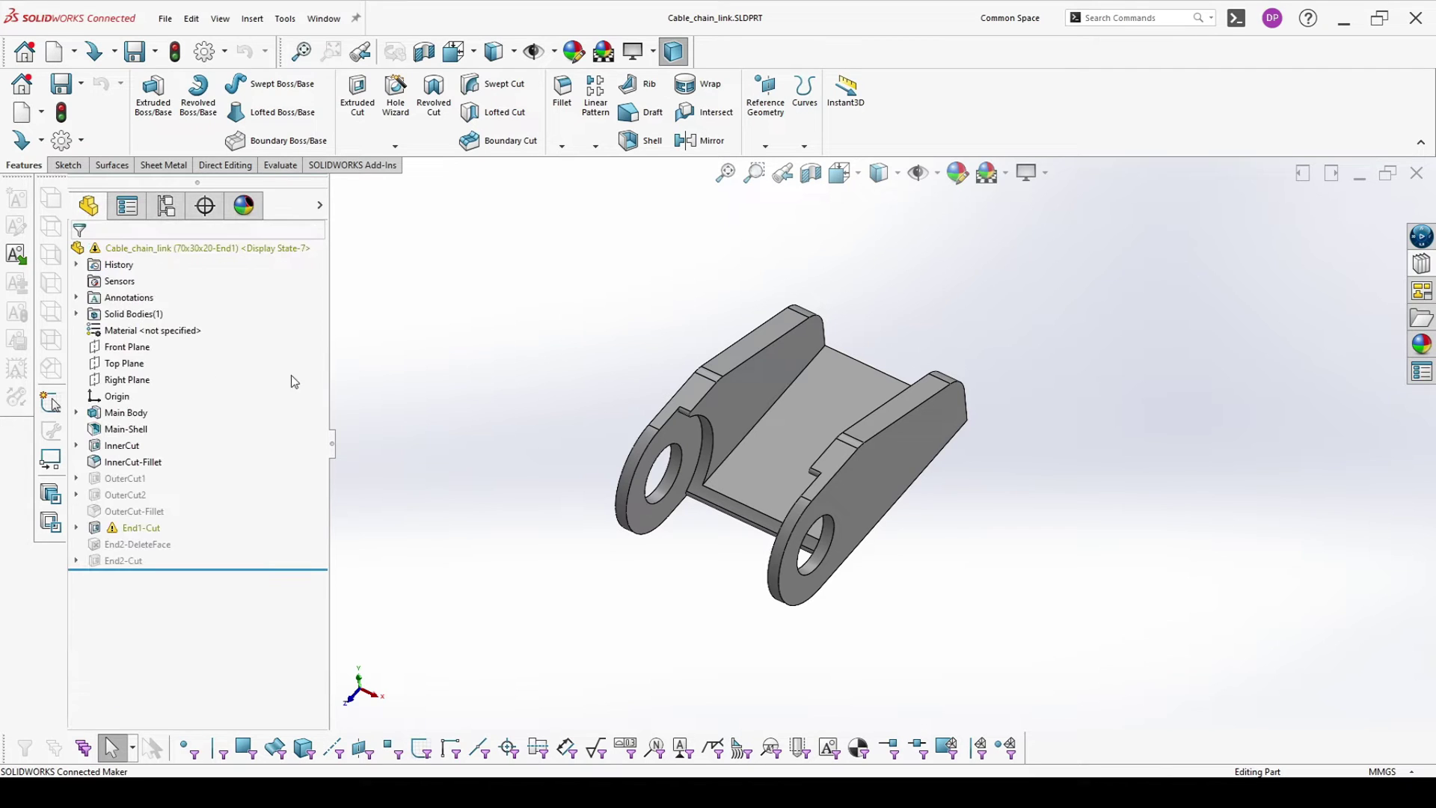
{"action": "left_click", "coordinate": [76, 527]}
{"action": "left_click", "coordinate": [154, 546]}
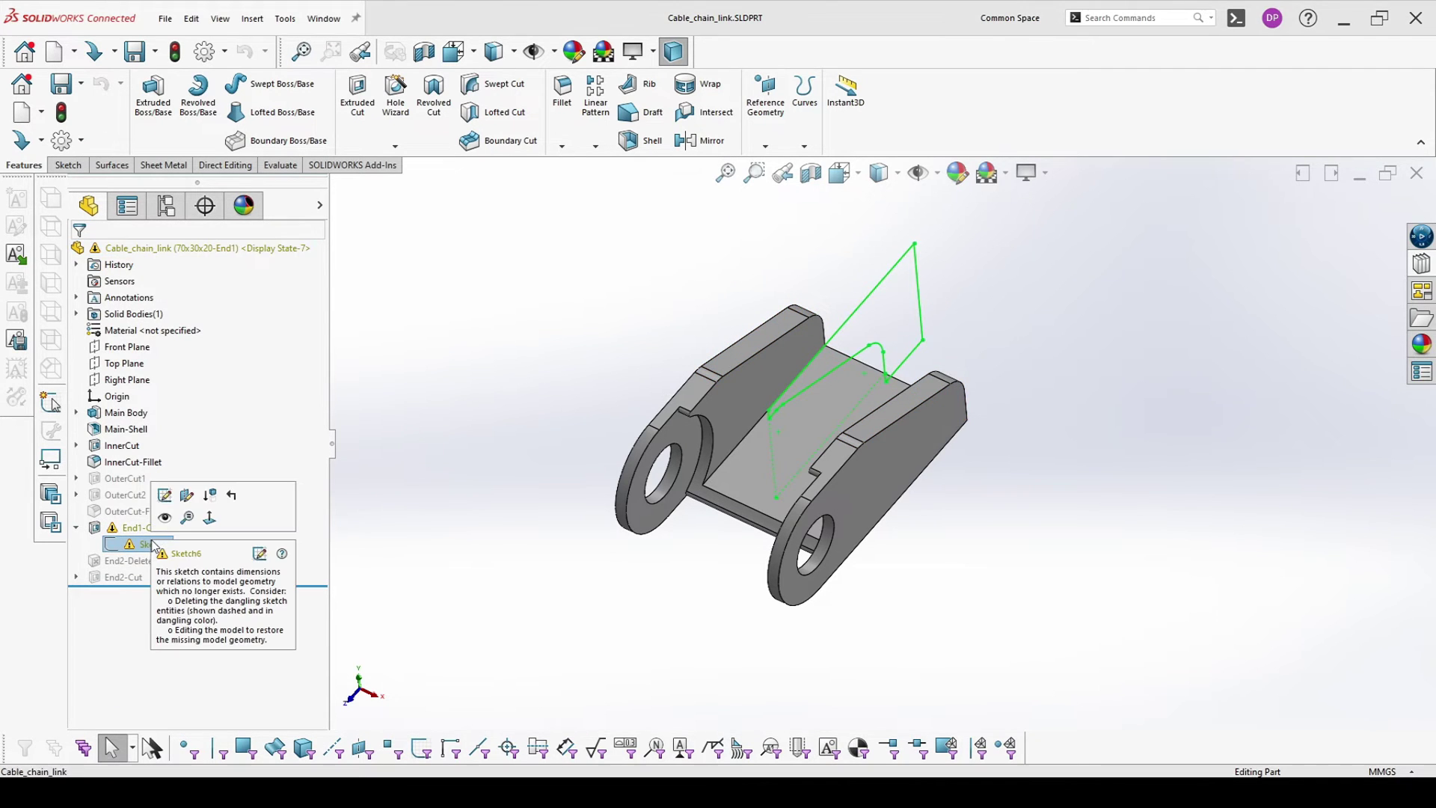
{"action": "left_click", "coordinate": [160, 493]}
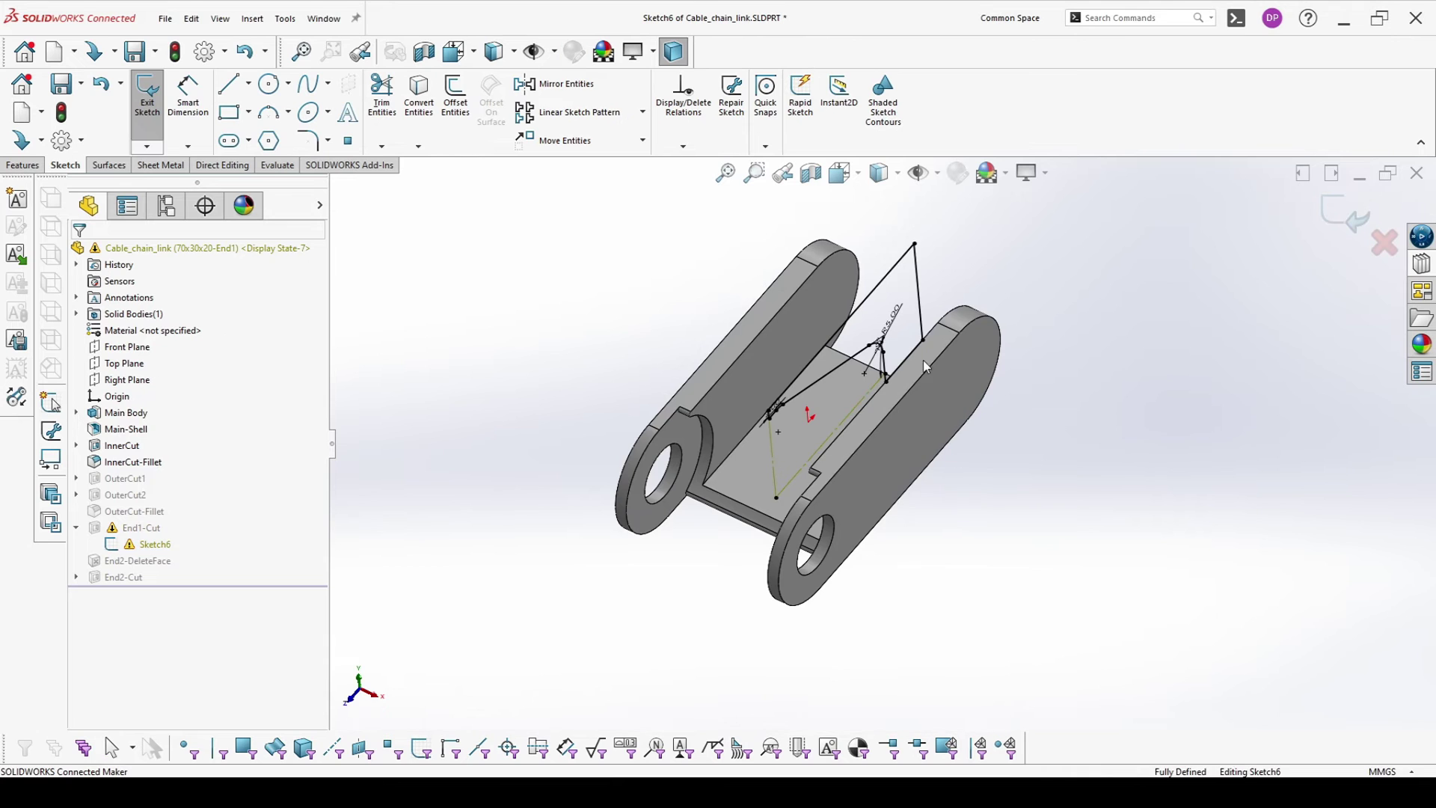
Step: Filter the sketch's relations to Dangling and delete all of them
{"action": "right_click", "coordinate": [1021, 540]}
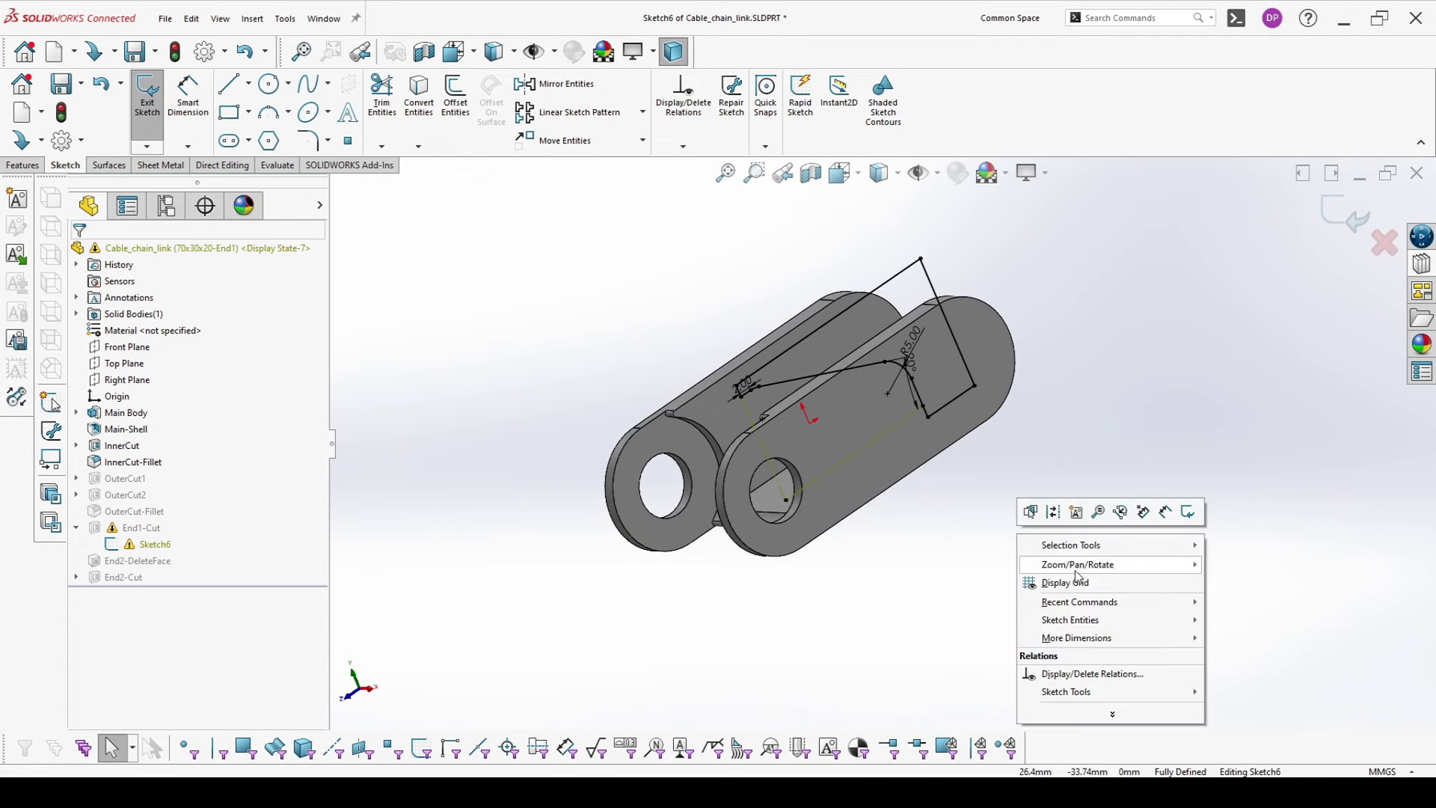
{"action": "left_click", "coordinate": [1083, 676]}
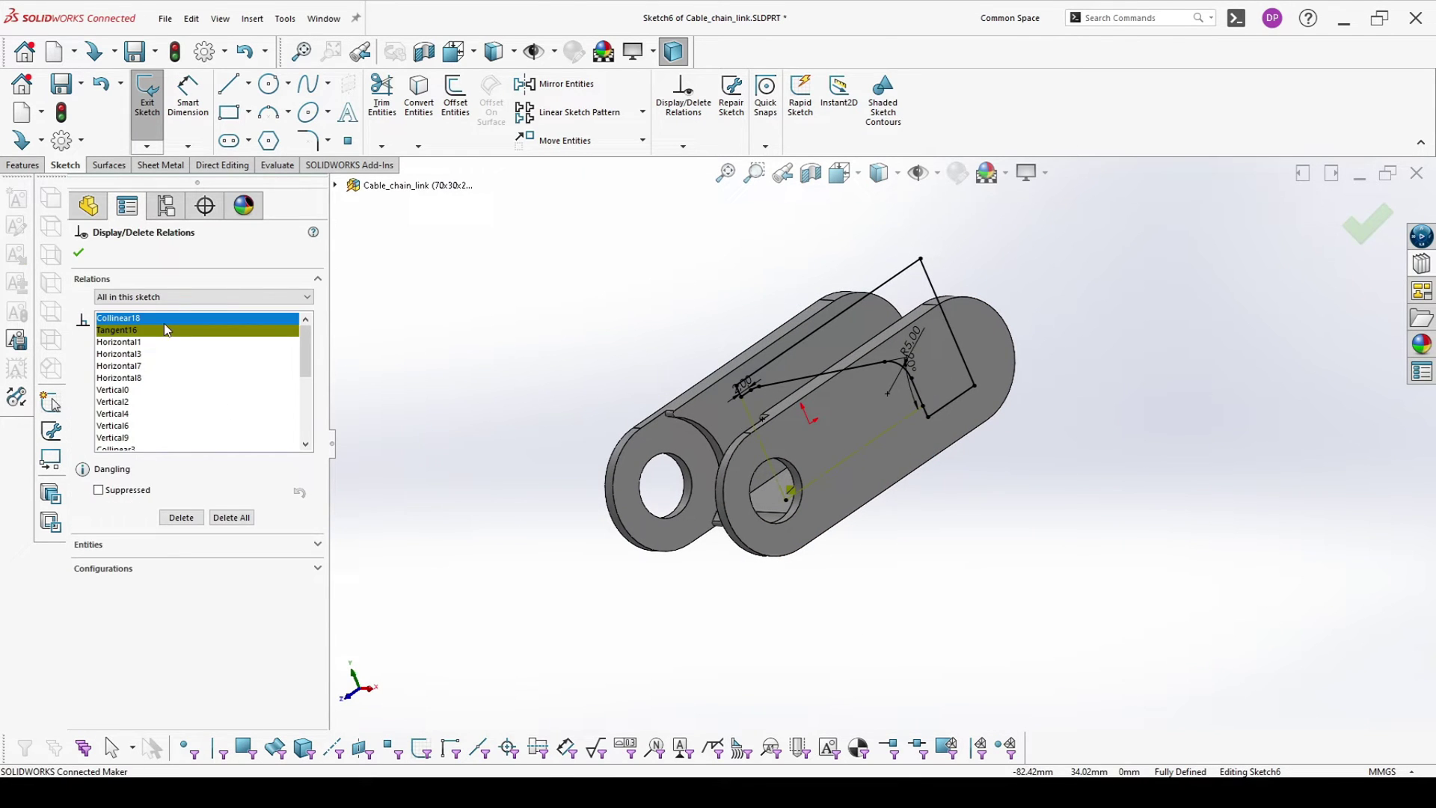
{"action": "left_click", "coordinate": [154, 297]}
{"action": "left_click", "coordinate": [137, 320]}
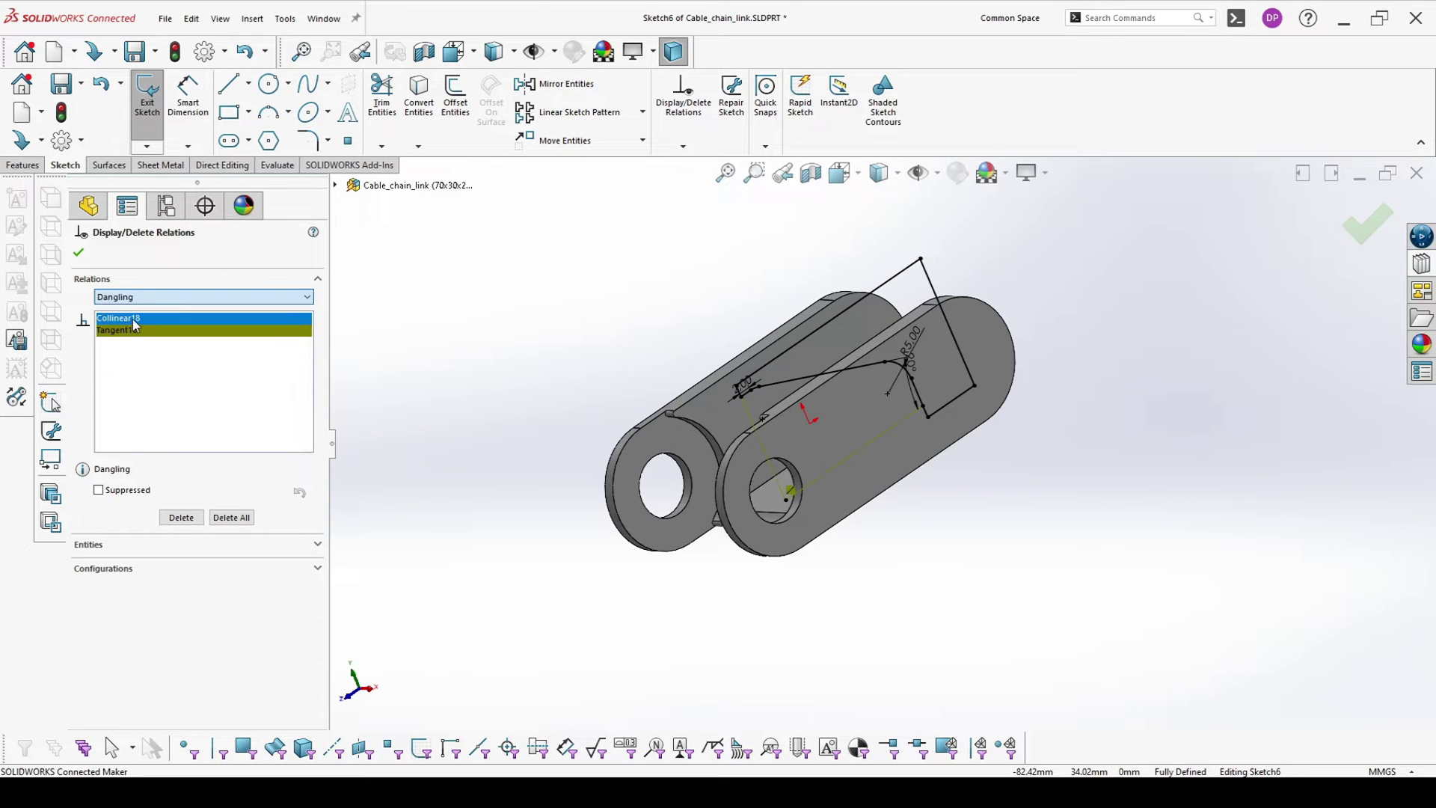
{"action": "left_click", "coordinate": [226, 519]}
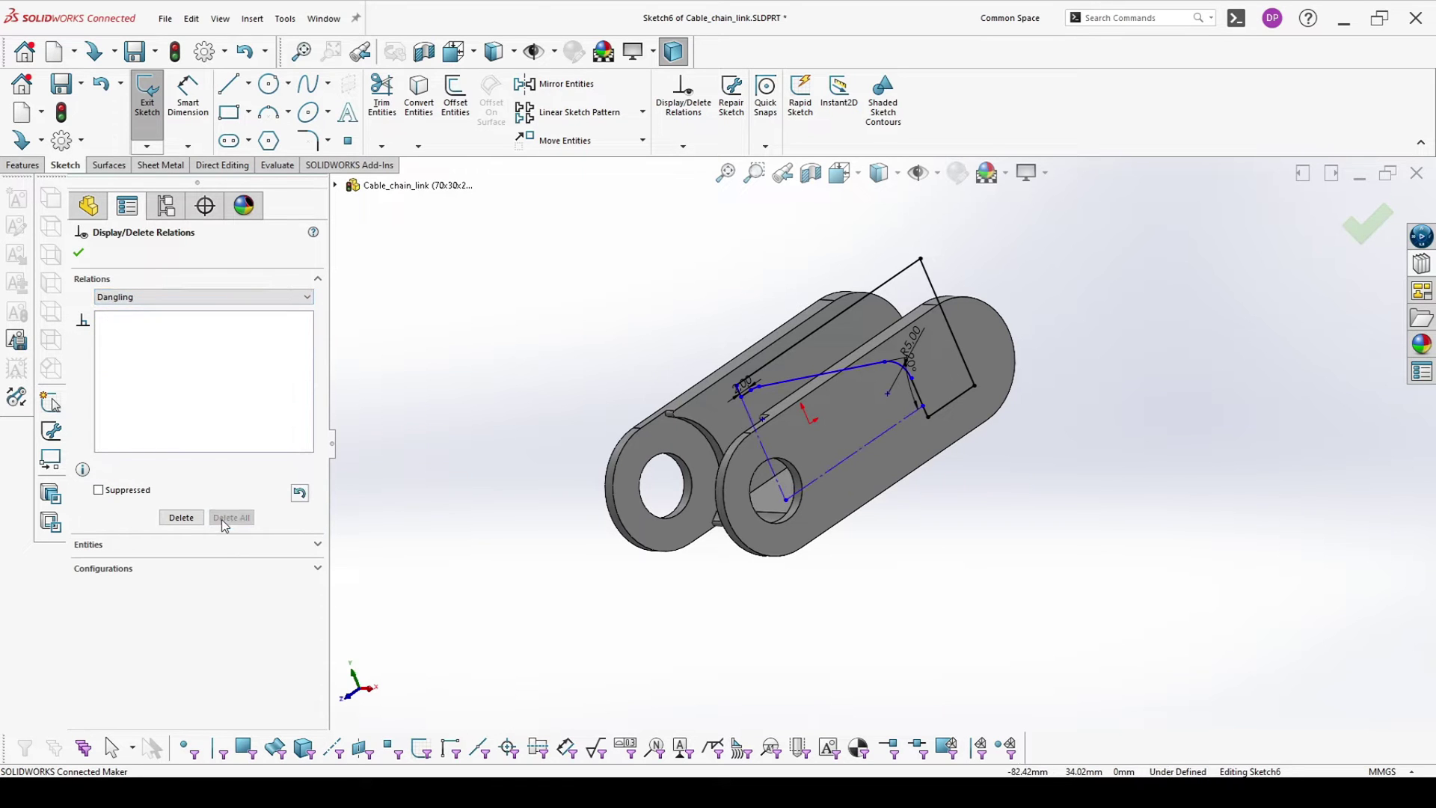
{"action": "left_click", "coordinate": [79, 253]}
Step: Add a tangent relation between the sketch's upright construction line and the curved edge of the inner cut
{"action": "left_click", "coordinate": [763, 448]}
{"action": "left_click", "coordinate": [717, 433], "text": "ctrl"}
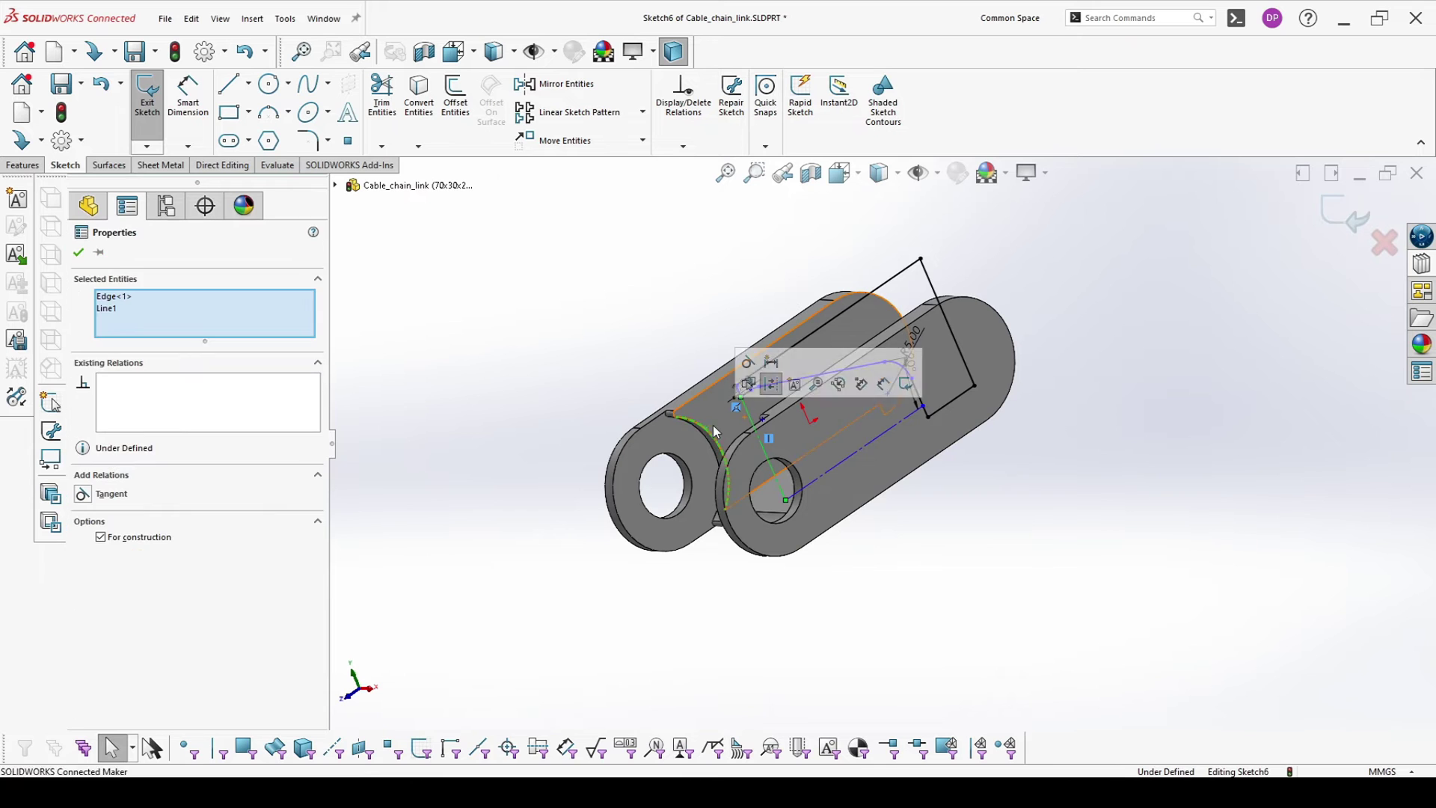
{"action": "left_click", "coordinate": [748, 362]}
{"action": "key", "text": "Escape"}
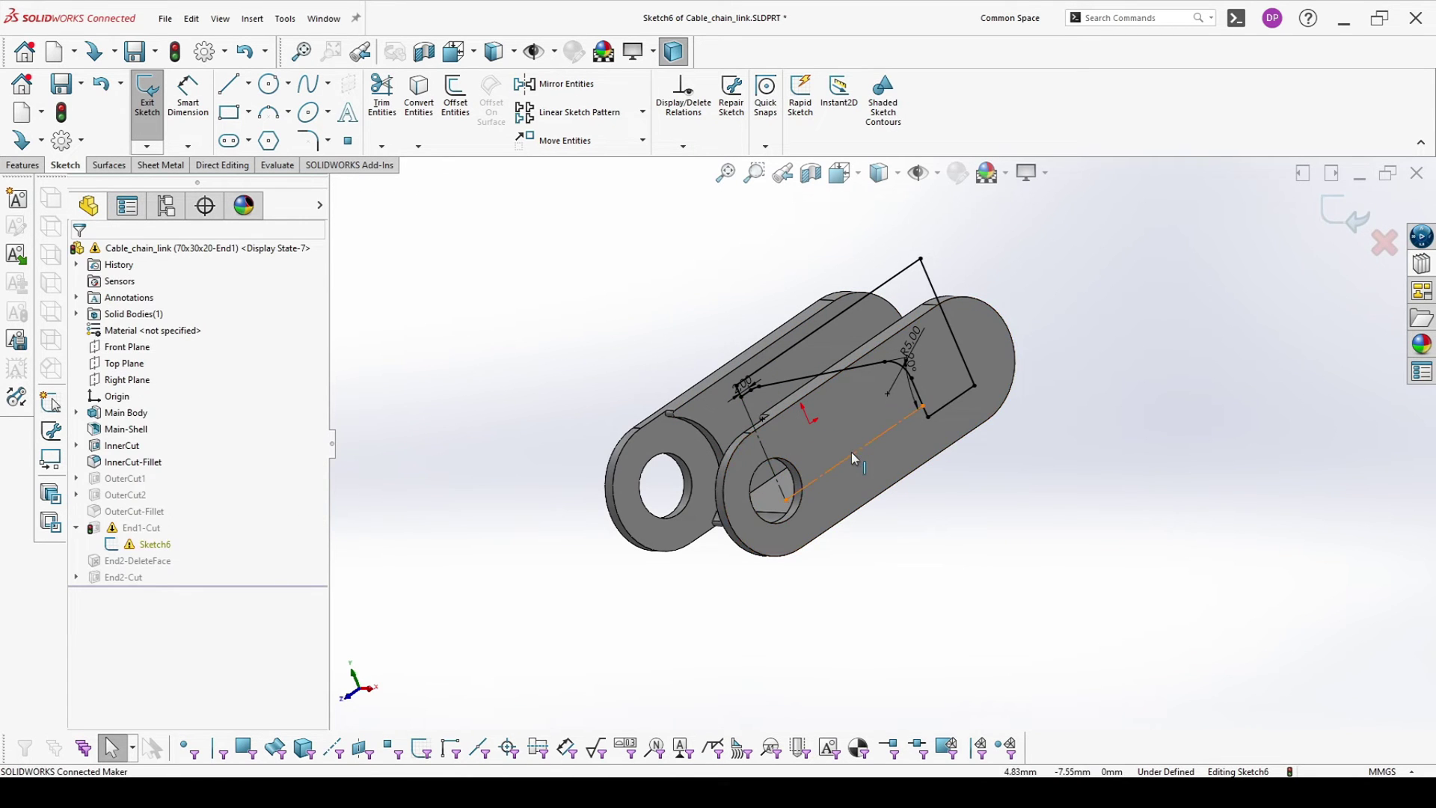
Step: Relate the sketch's horizontal construction line to the long inner edge of the link's floor and finish editing the End1-Cut sketch
{"action": "left_click", "coordinate": [855, 460]}
{"action": "middle_click_drag", "start_coordinate": [855, 459], "coordinate": [736, 476]}
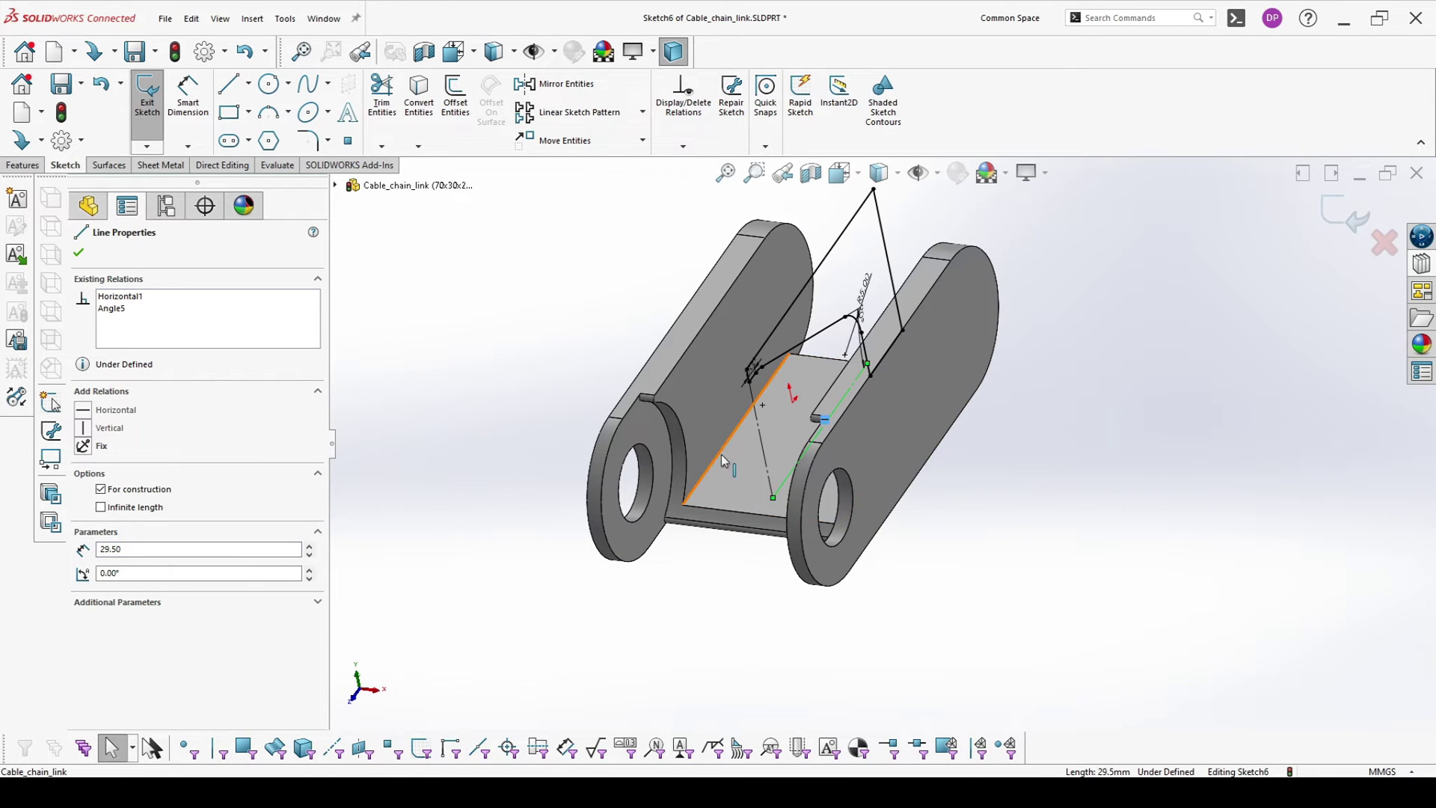
{"action": "key", "text": "Escape"}
{"action": "left_click", "coordinate": [767, 460]}
{"action": "left_click", "coordinate": [748, 437], "text": "ctrl"}
{"action": "left_click", "coordinate": [1194, 379]}
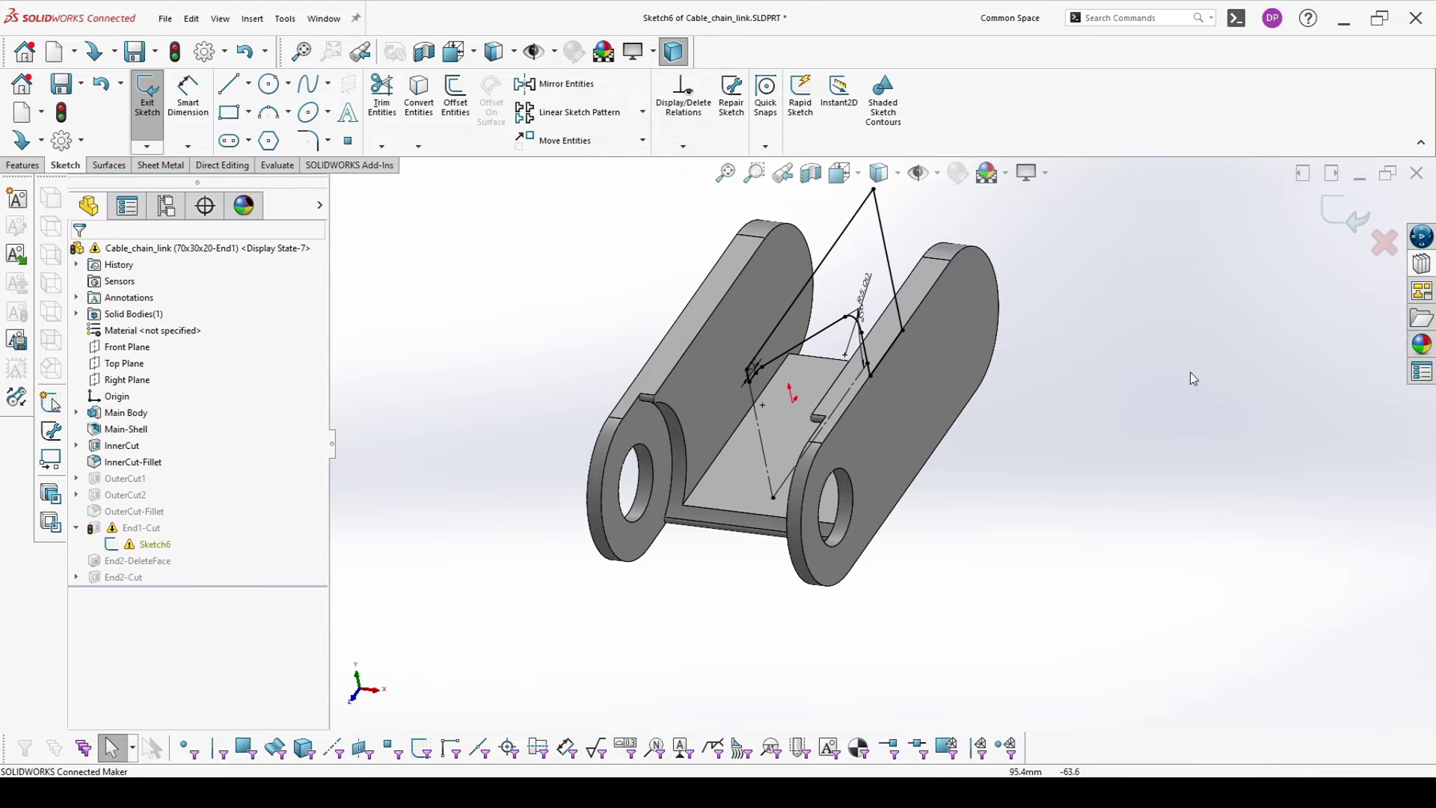
{"action": "left_click", "coordinate": [1345, 214]}
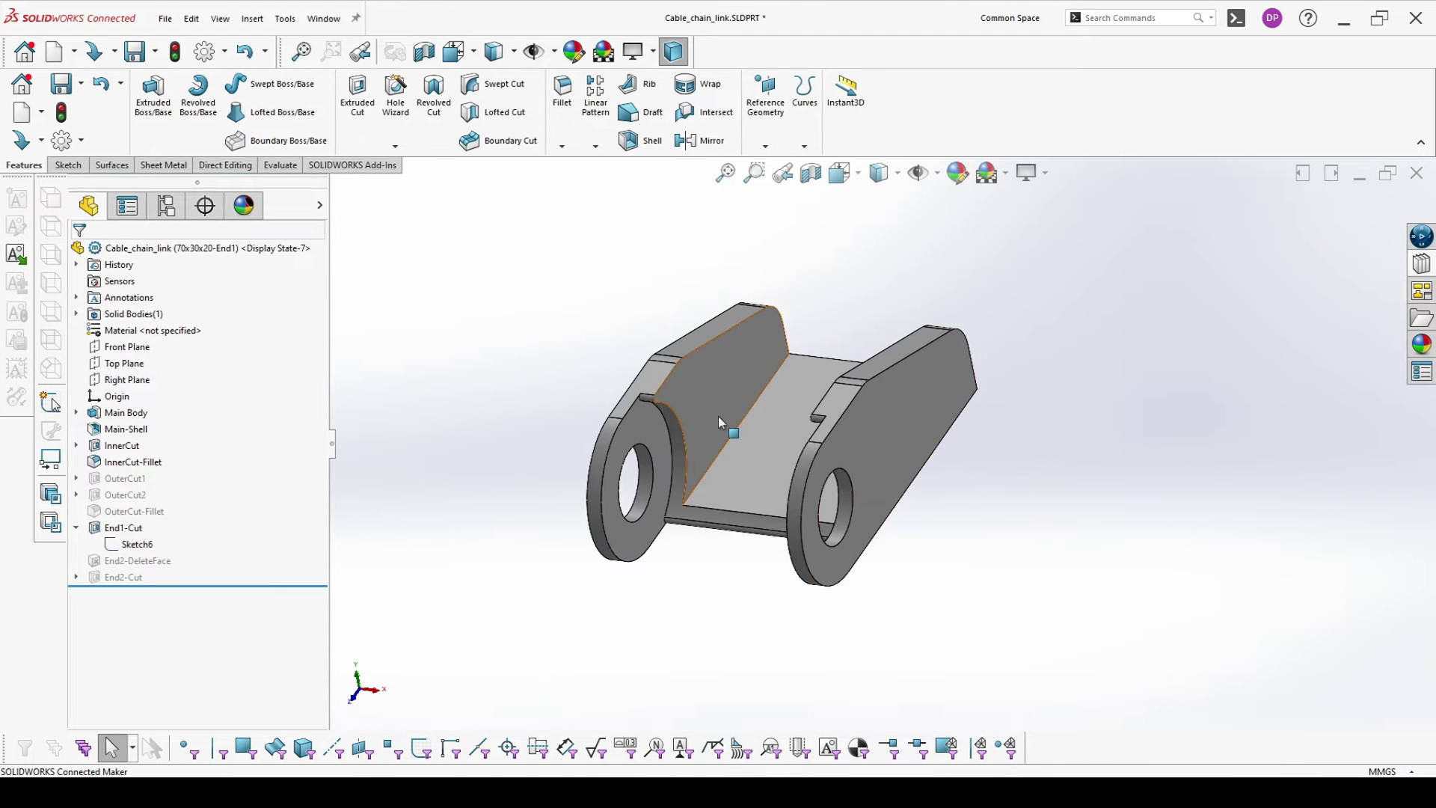
{"action": "middle_click_drag", "start_coordinate": [720, 423], "coordinate": [706, 439]}
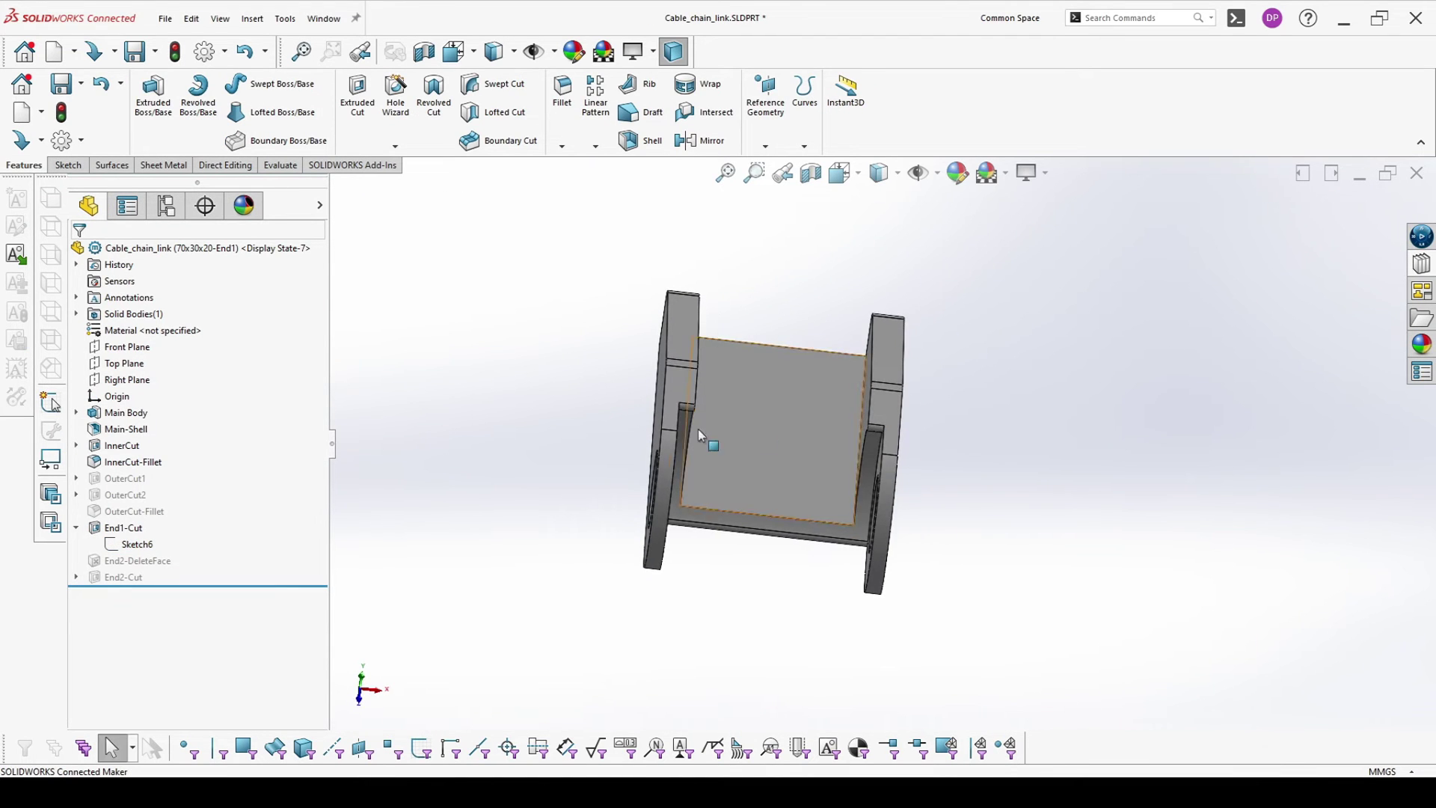
{"action": "left_click", "coordinate": [77, 527]}
{"action": "middle_click_drag", "start_coordinate": [498, 436], "coordinate": [480, 525]}
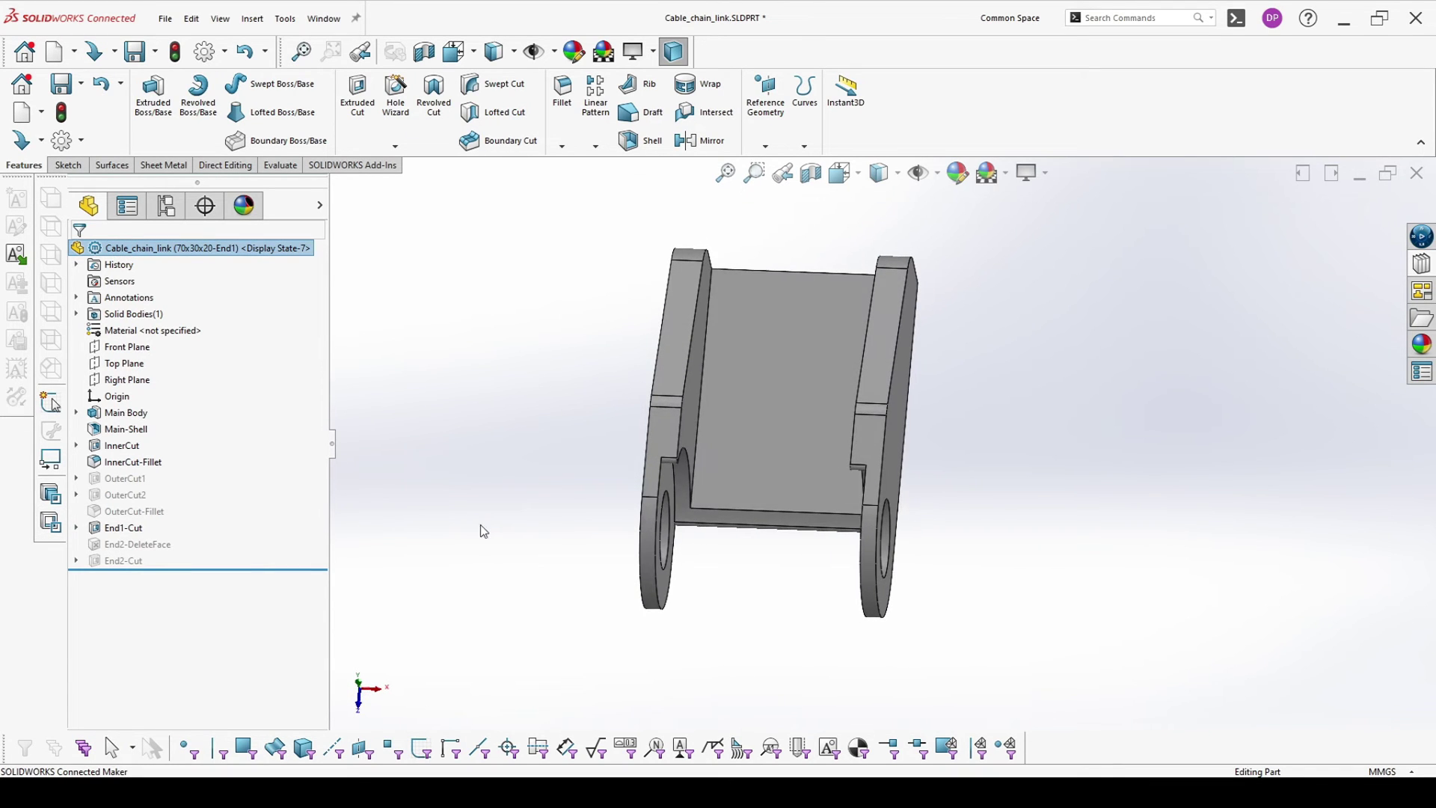
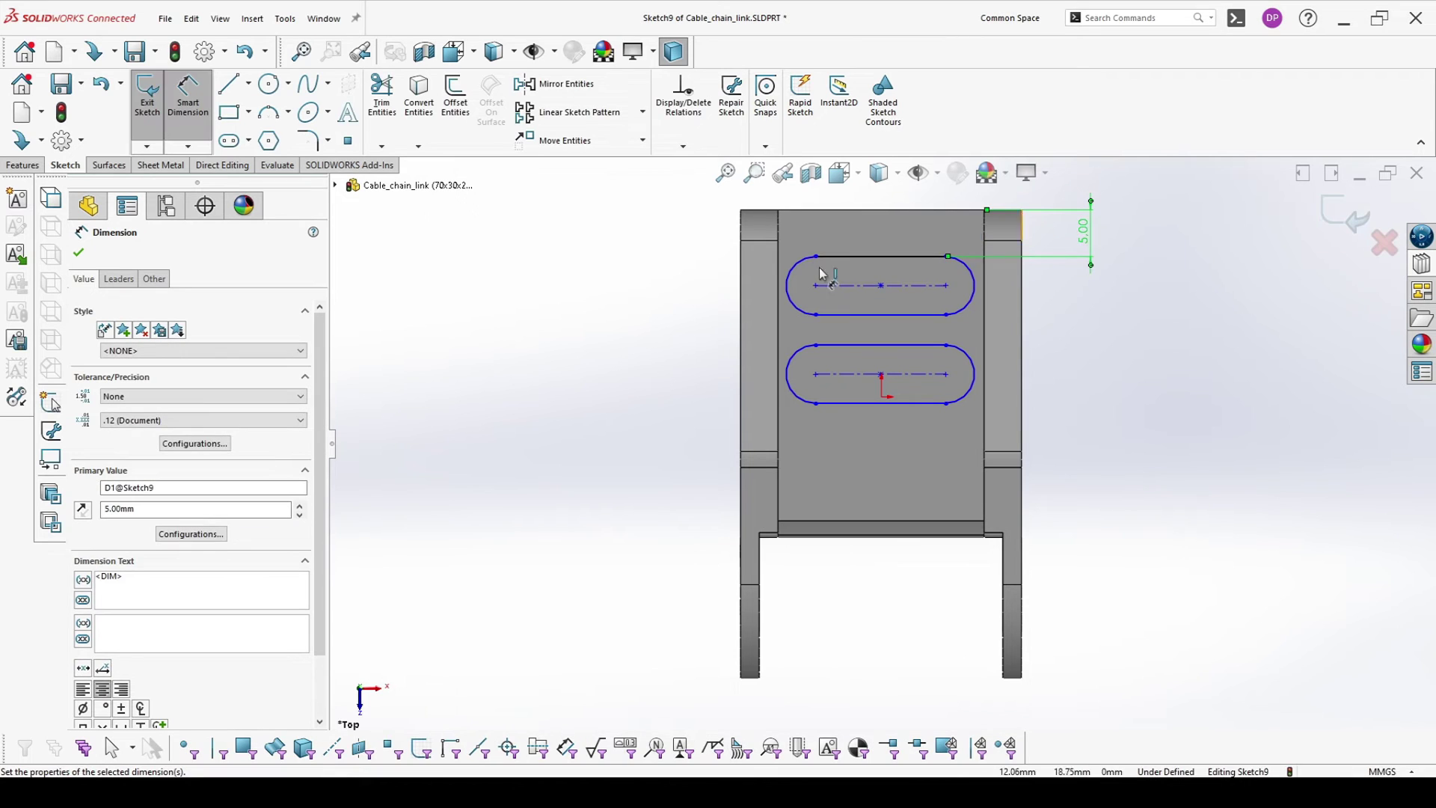
Step: Dimension the upper slot's left arc centre 5 mm from the left inner wall edge
{"action": "left_click", "coordinate": [786, 296]}
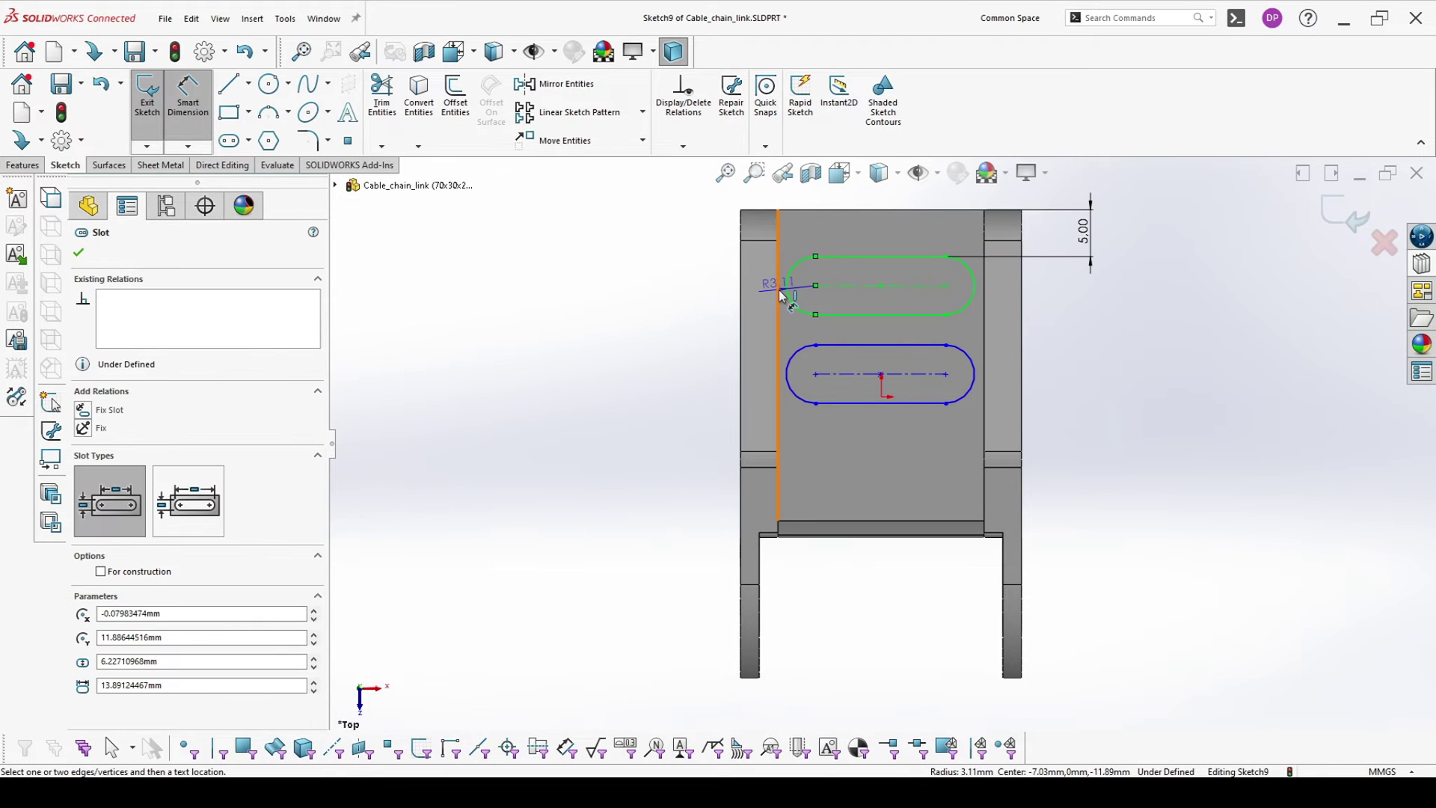
{"action": "left_click", "coordinate": [778, 292]}
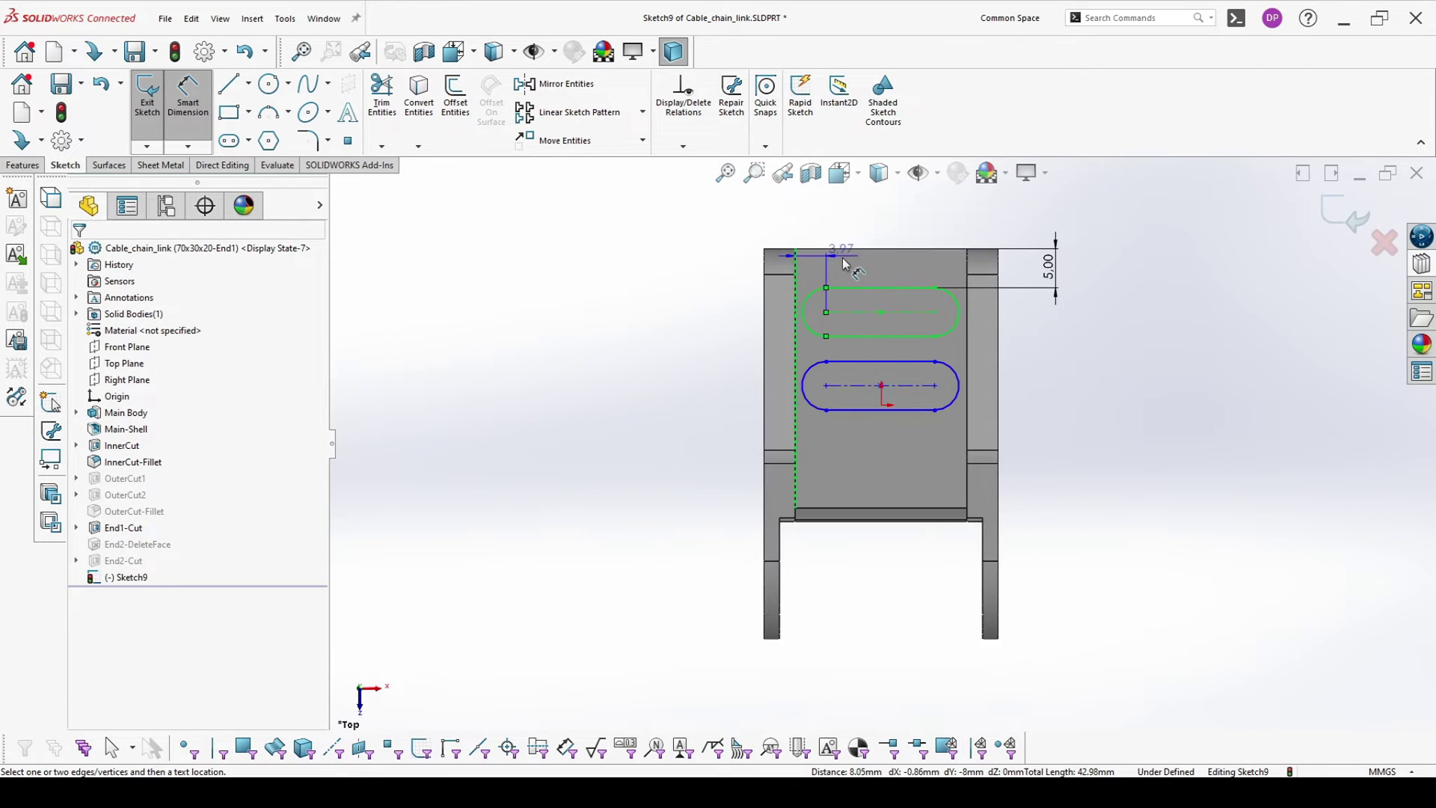
{"action": "scroll", "coordinate": [808, 239], "scroll_direction": "up", "scroll_amount": 2}
{"action": "left_click", "coordinate": [807, 222]}
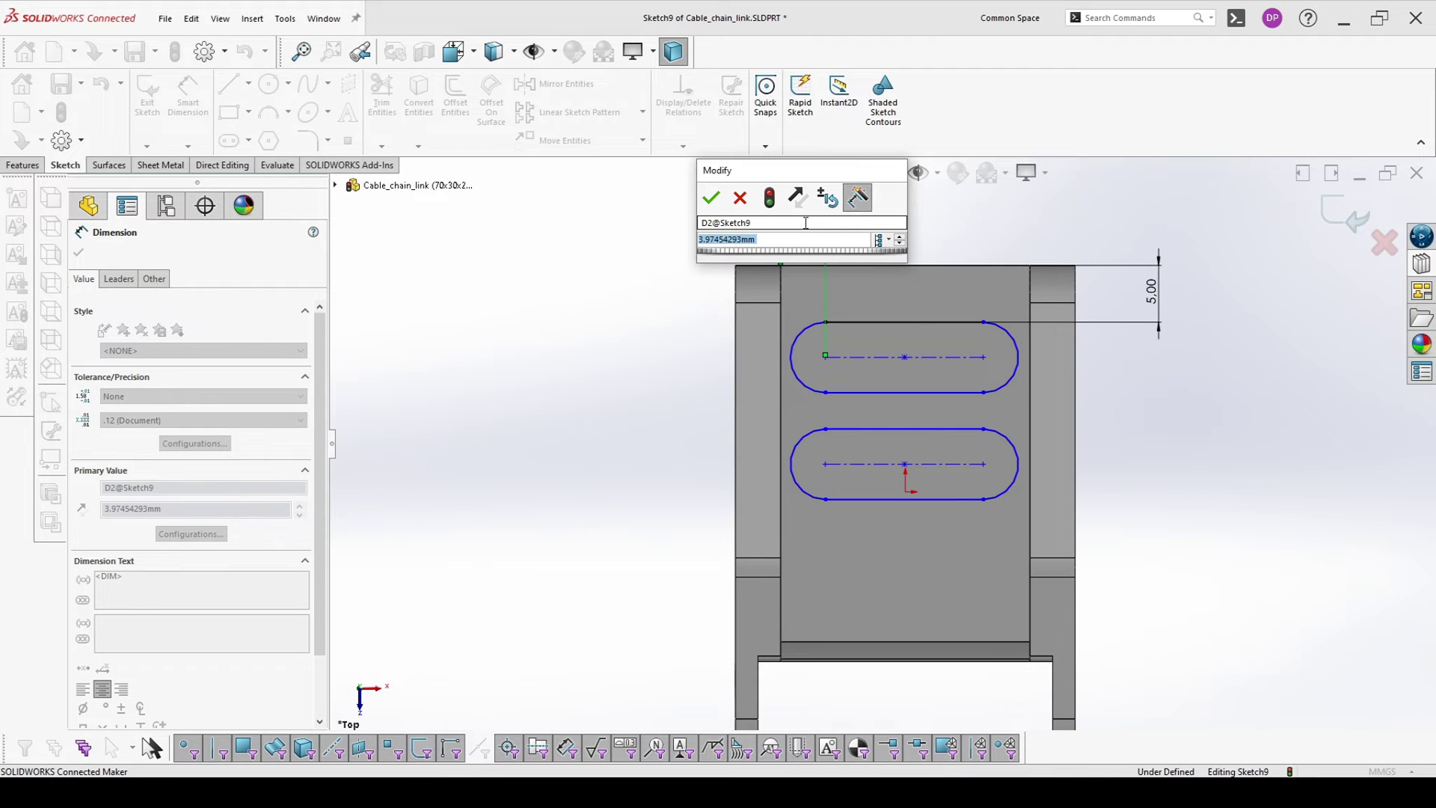
{"action": "type", "text": "5"}
{"action": "key", "text": "Return"}
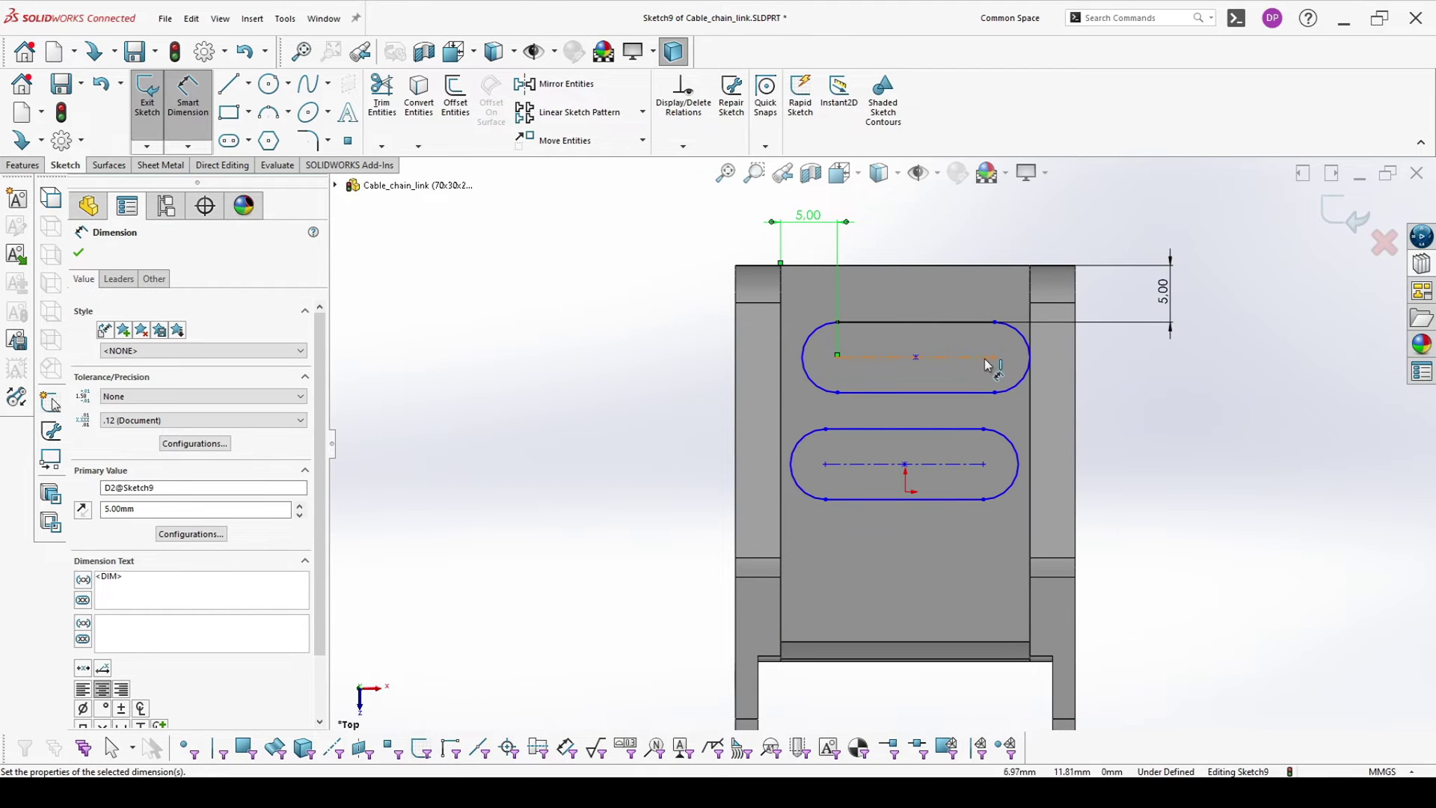
Step: Dimension the upper slot's right arc centre 5 mm from the right inner wall edge
{"action": "left_click", "coordinate": [1016, 383]}
{"action": "left_click", "coordinate": [1031, 404]}
{"action": "left_click", "coordinate": [995, 357]}
{"action": "left_click", "coordinate": [1051, 221]}
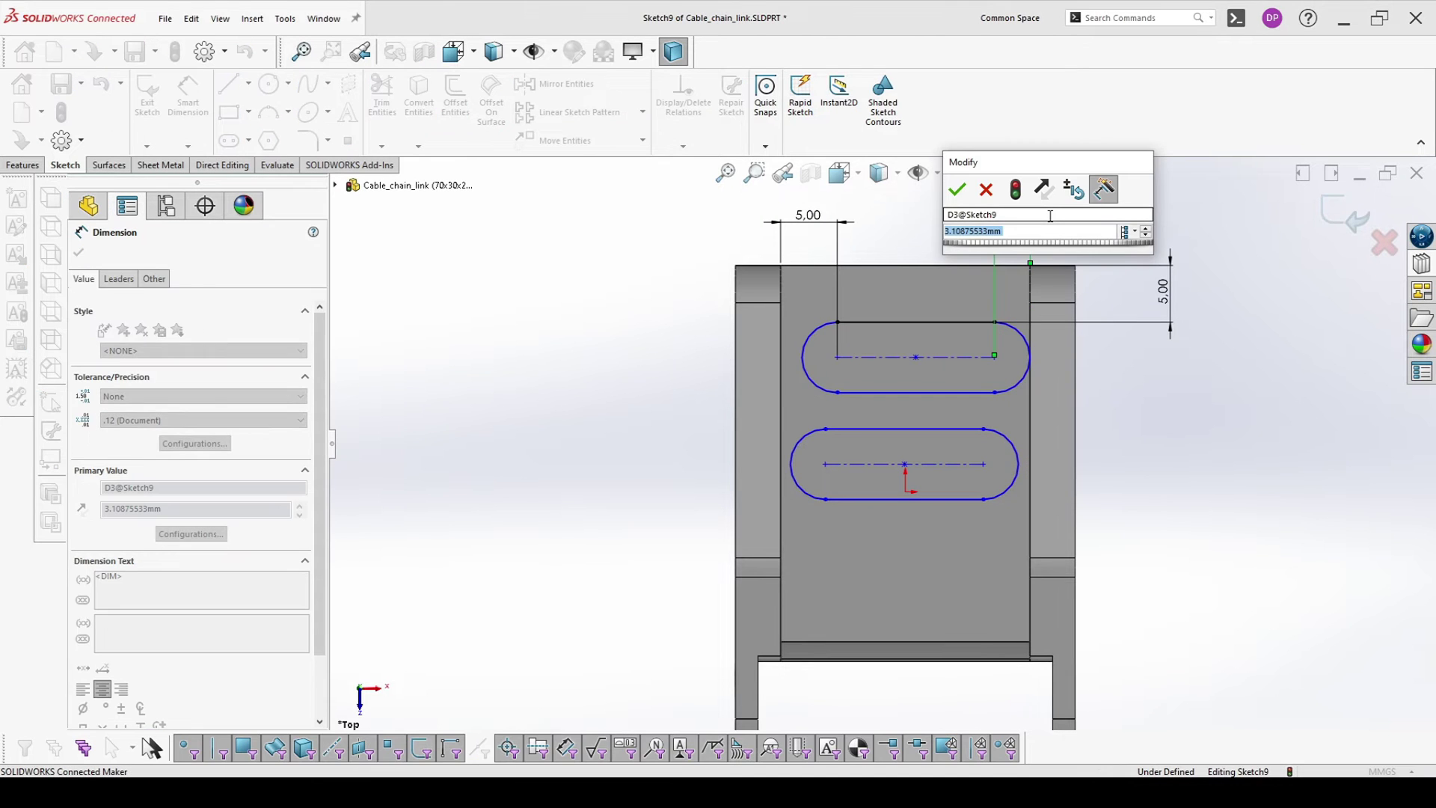
{"action": "type", "text": "5"}
{"action": "key", "text": "Return"}
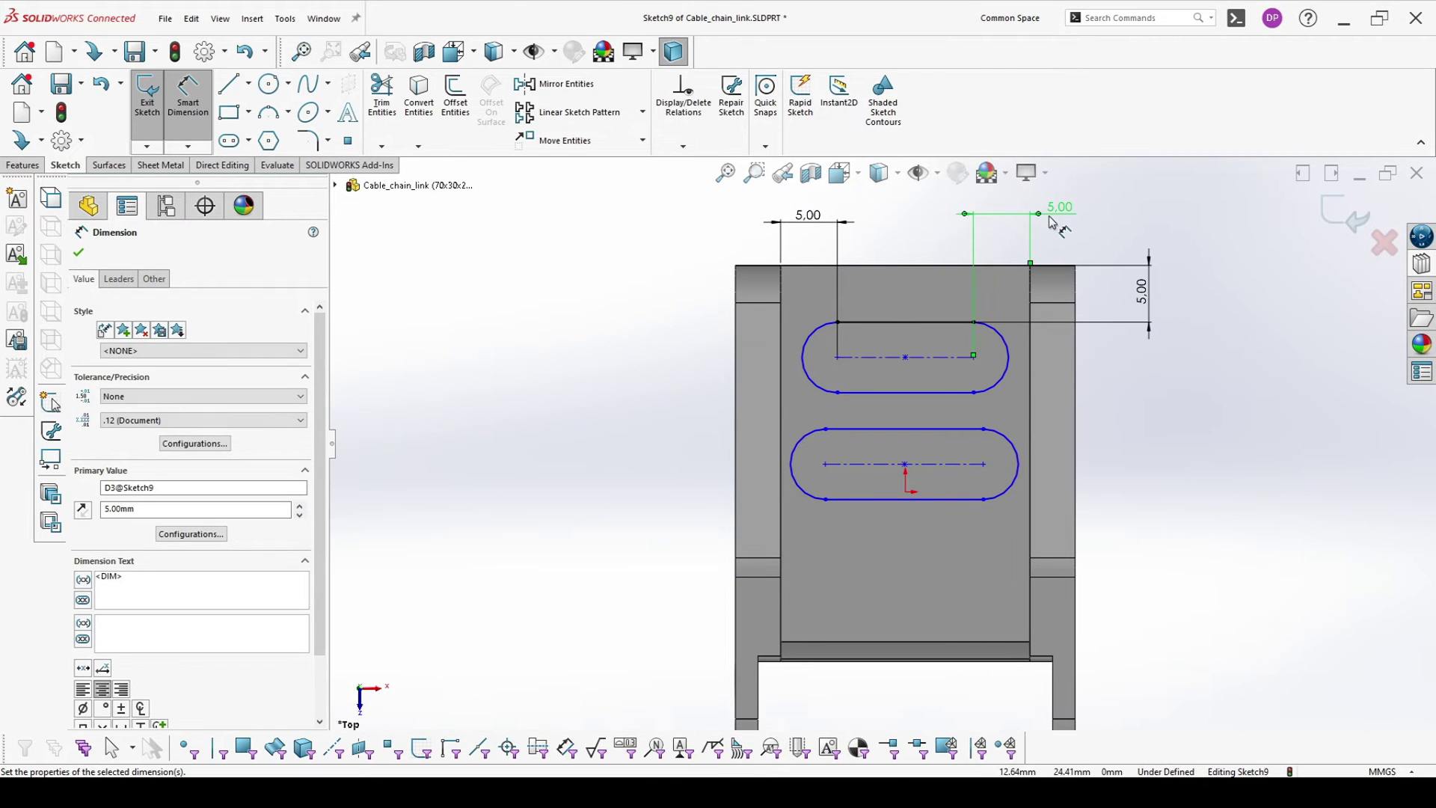
{"action": "left_click", "coordinate": [1276, 523]}
Step: Dimension the upper slot's end arc with a radius of 2.5 mm
{"action": "left_click", "coordinate": [1012, 366]}
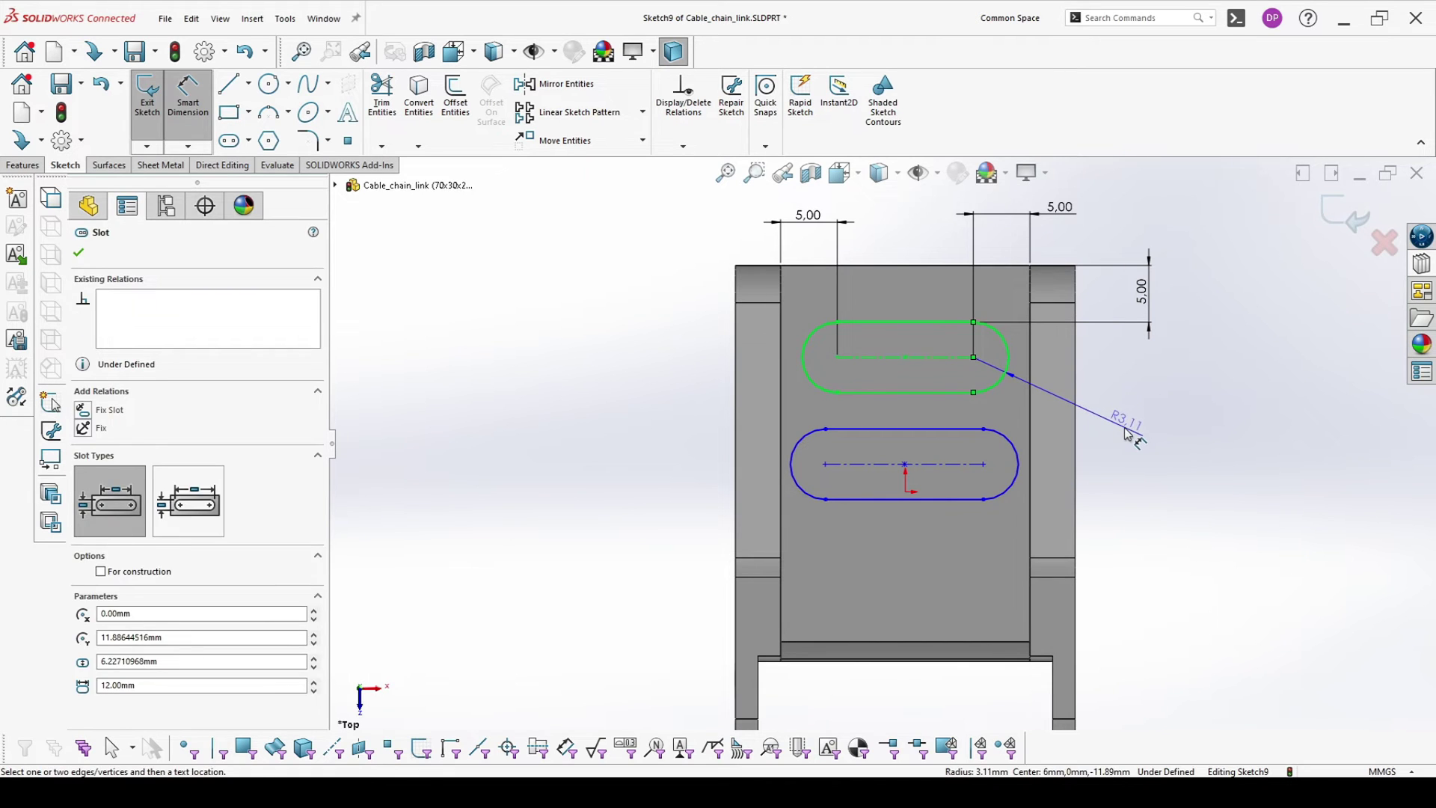
{"action": "left_click", "coordinate": [1017, 372]}
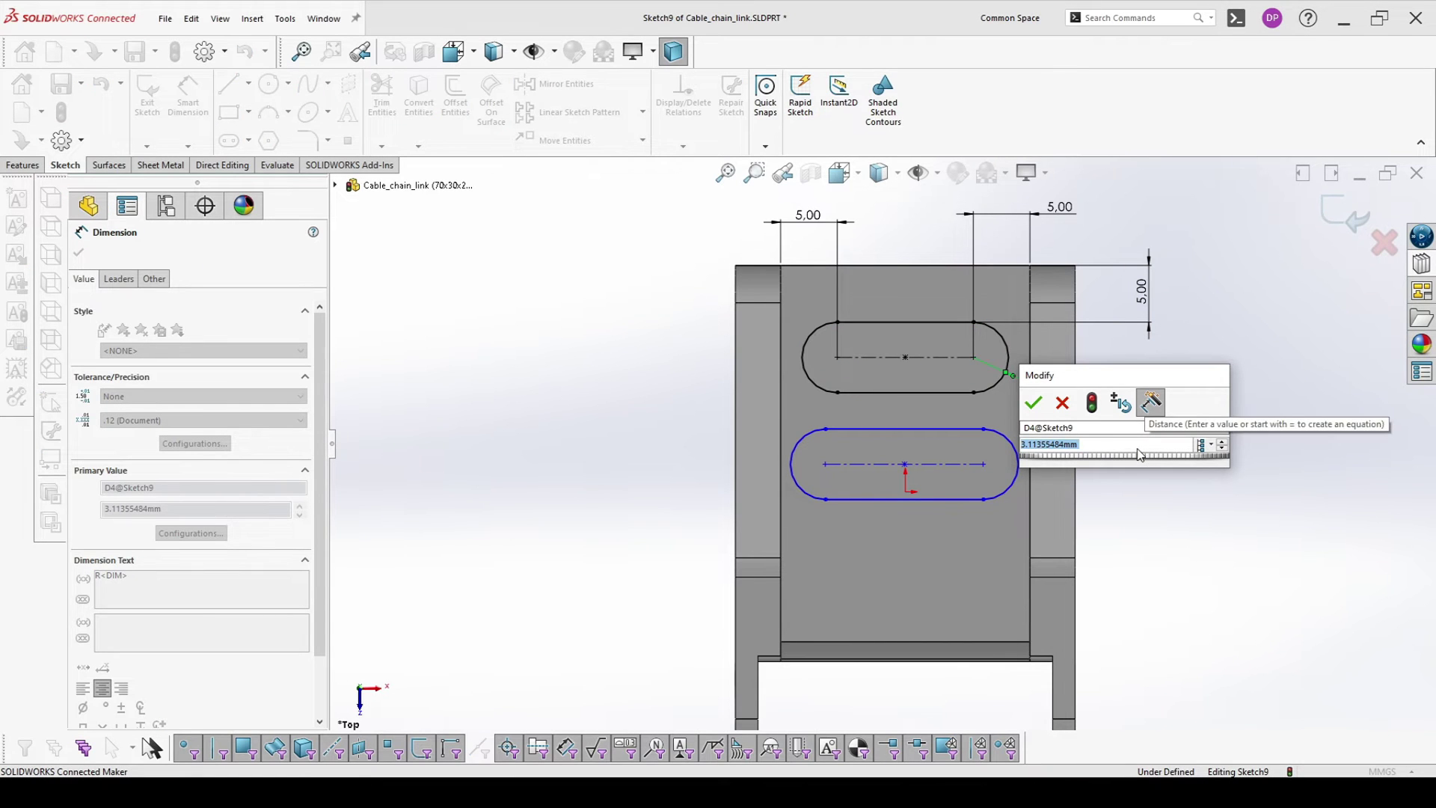
{"action": "type", "text": "2.5"}
{"action": "key", "text": "Return"}
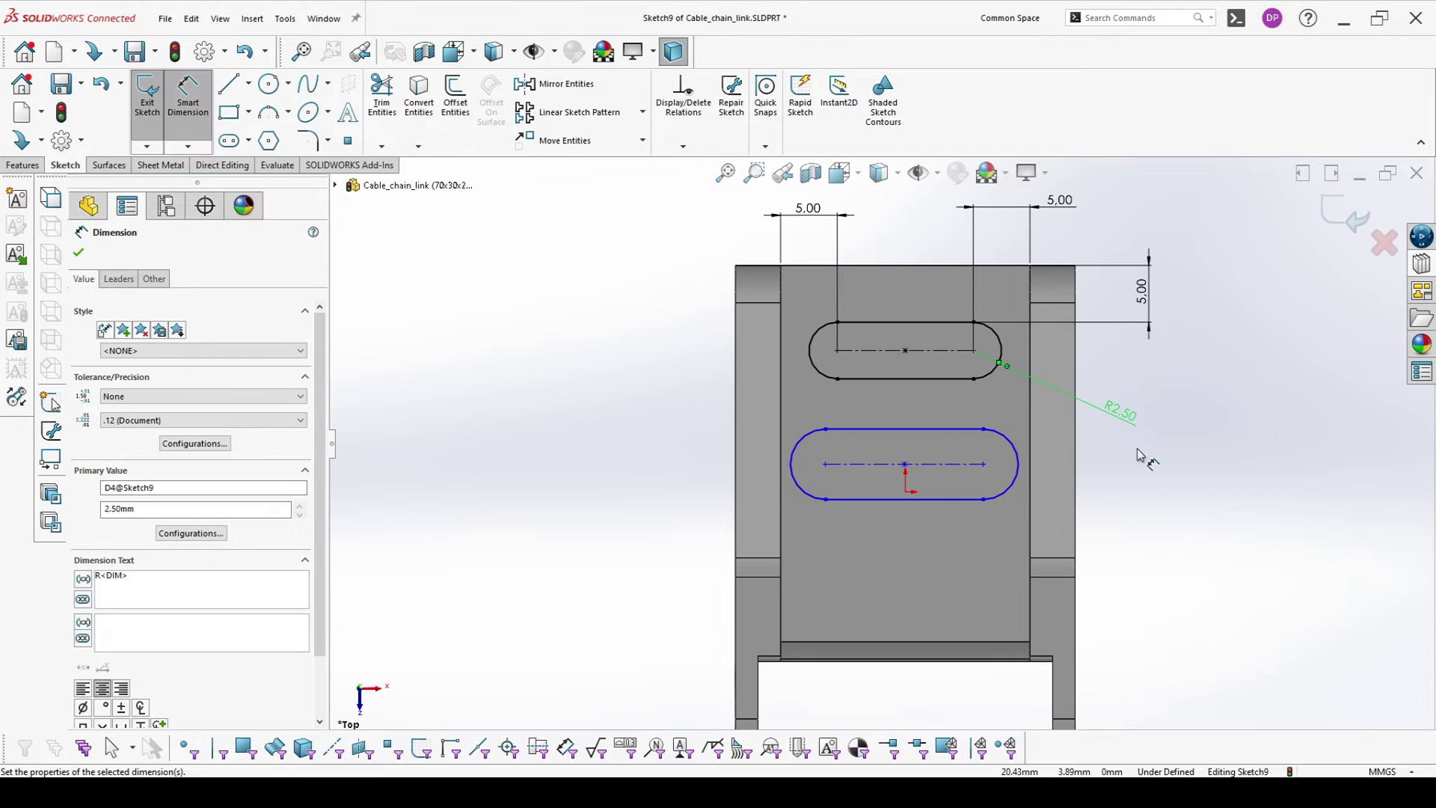
Step: Dimension the gap between the facing straight sides of the two slots as 3 mm
{"action": "left_click", "coordinate": [928, 429]}
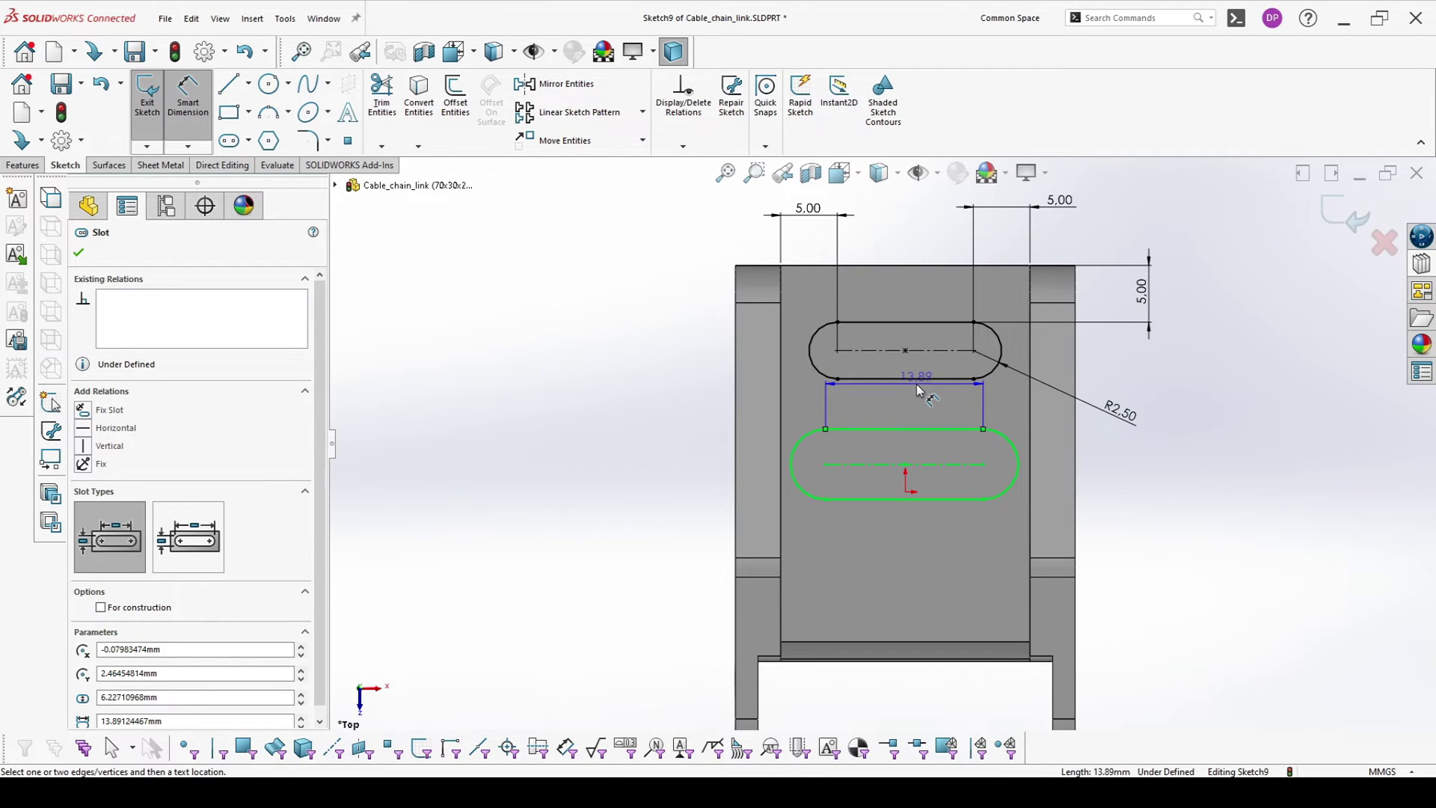
{"action": "left_click", "coordinate": [920, 380]}
{"action": "left_click", "coordinate": [1197, 404]}
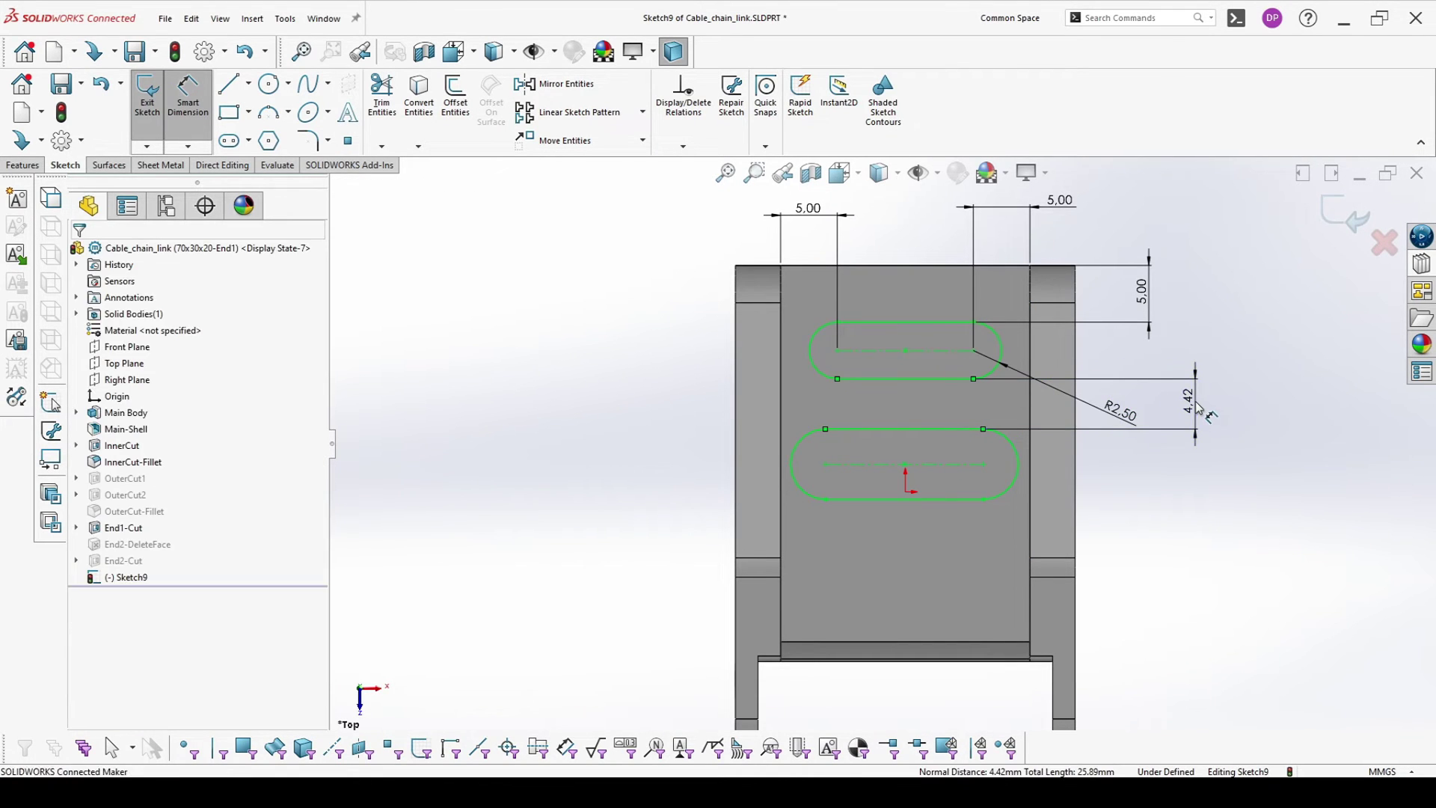
{"action": "type", "text": "3"}
{"action": "key", "text": "Return"}
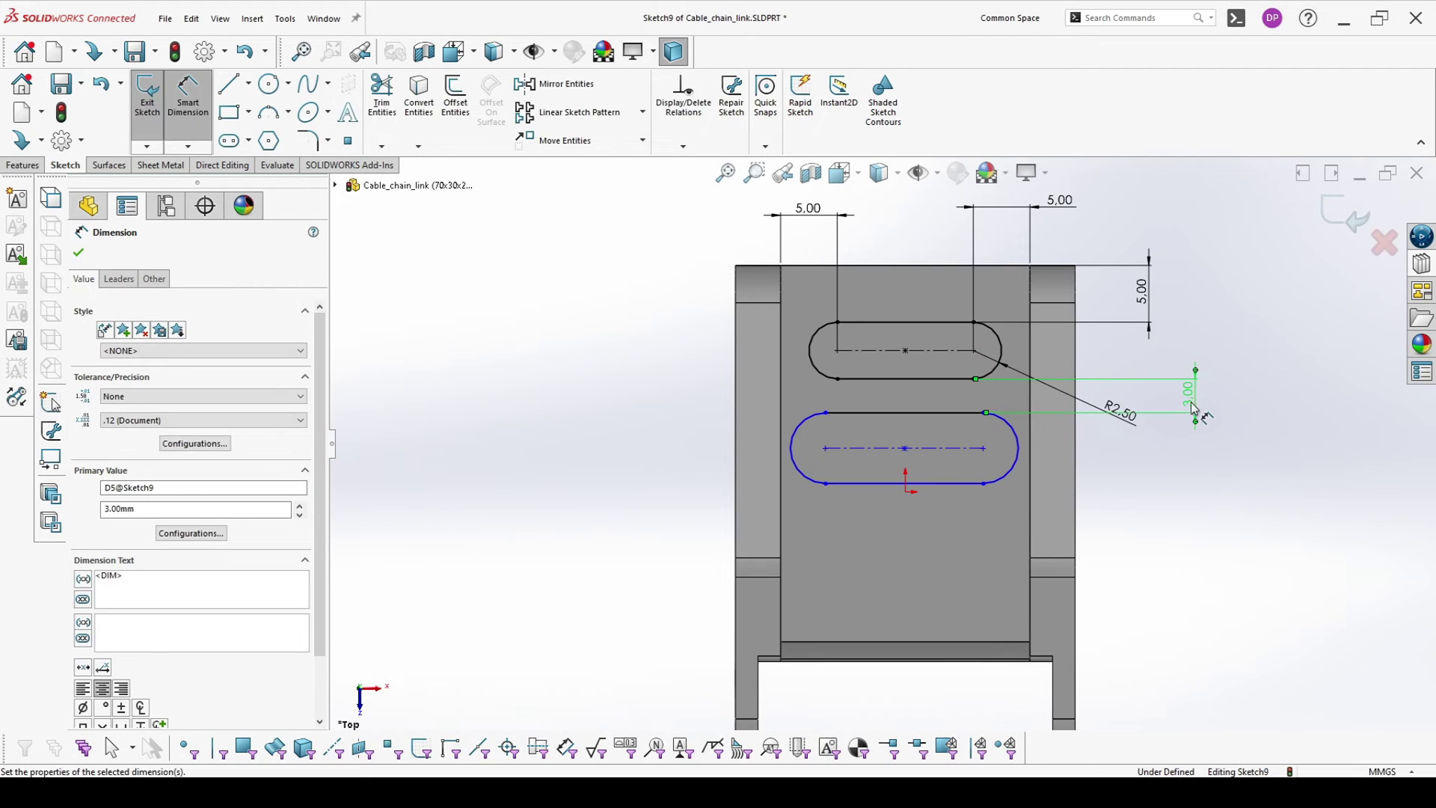
{"action": "key", "text": "Escape"}
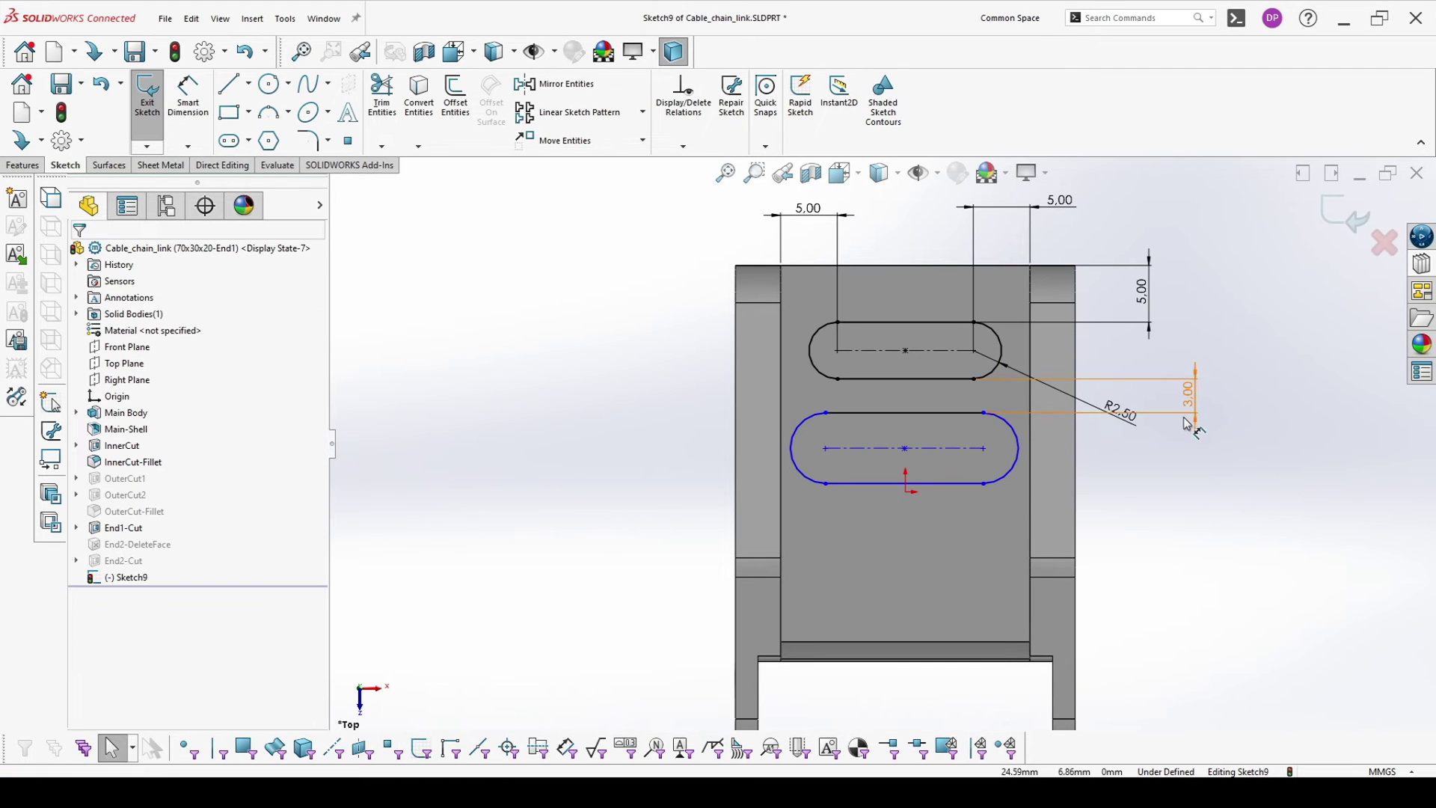
Step: Add an Equal Slots relation between the lower and upper slots
{"action": "left_click", "coordinate": [953, 484]}
{"action": "left_click", "coordinate": [926, 380], "text": "ctrl"}
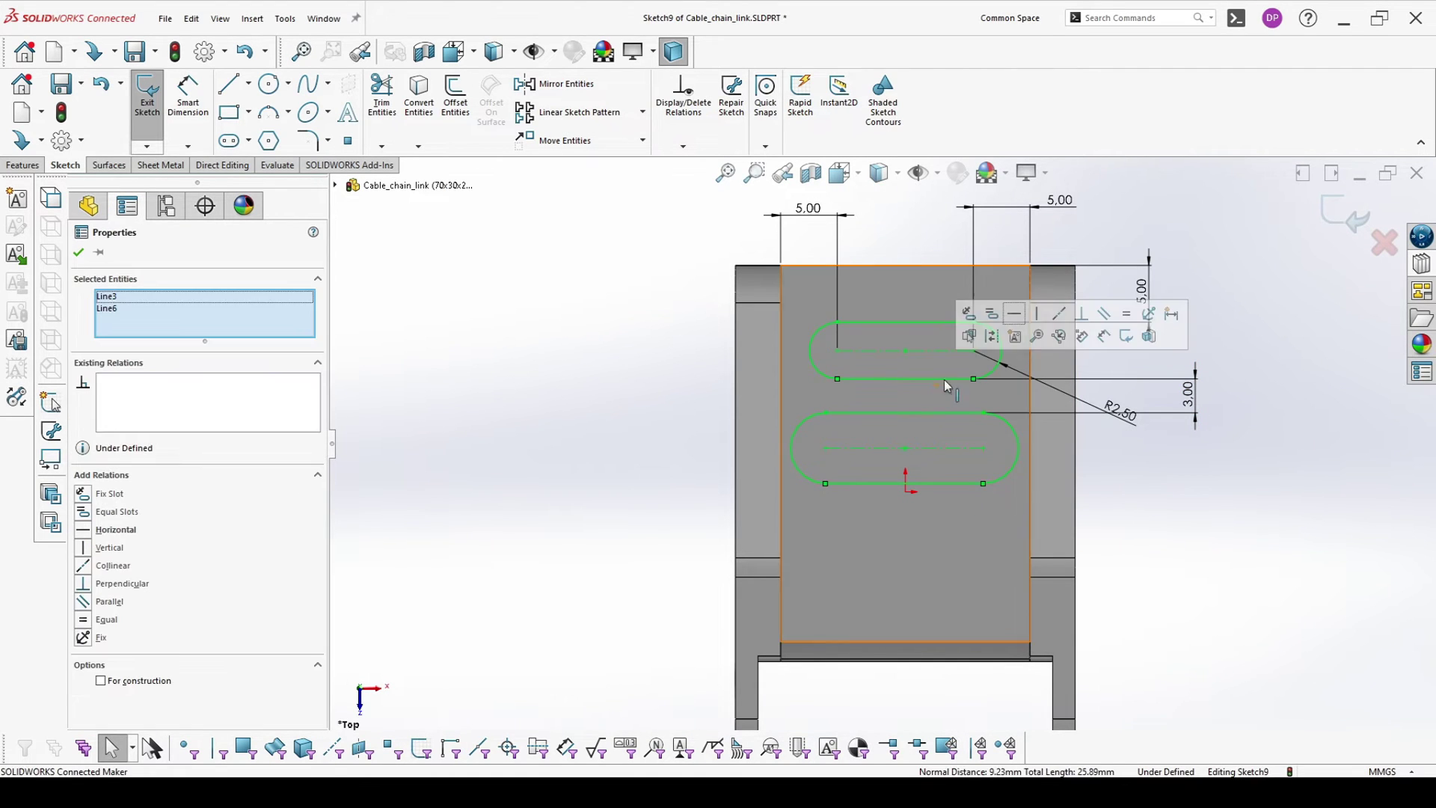
{"action": "left_click", "coordinate": [1003, 329]}
{"action": "left_click", "coordinate": [1228, 481]}
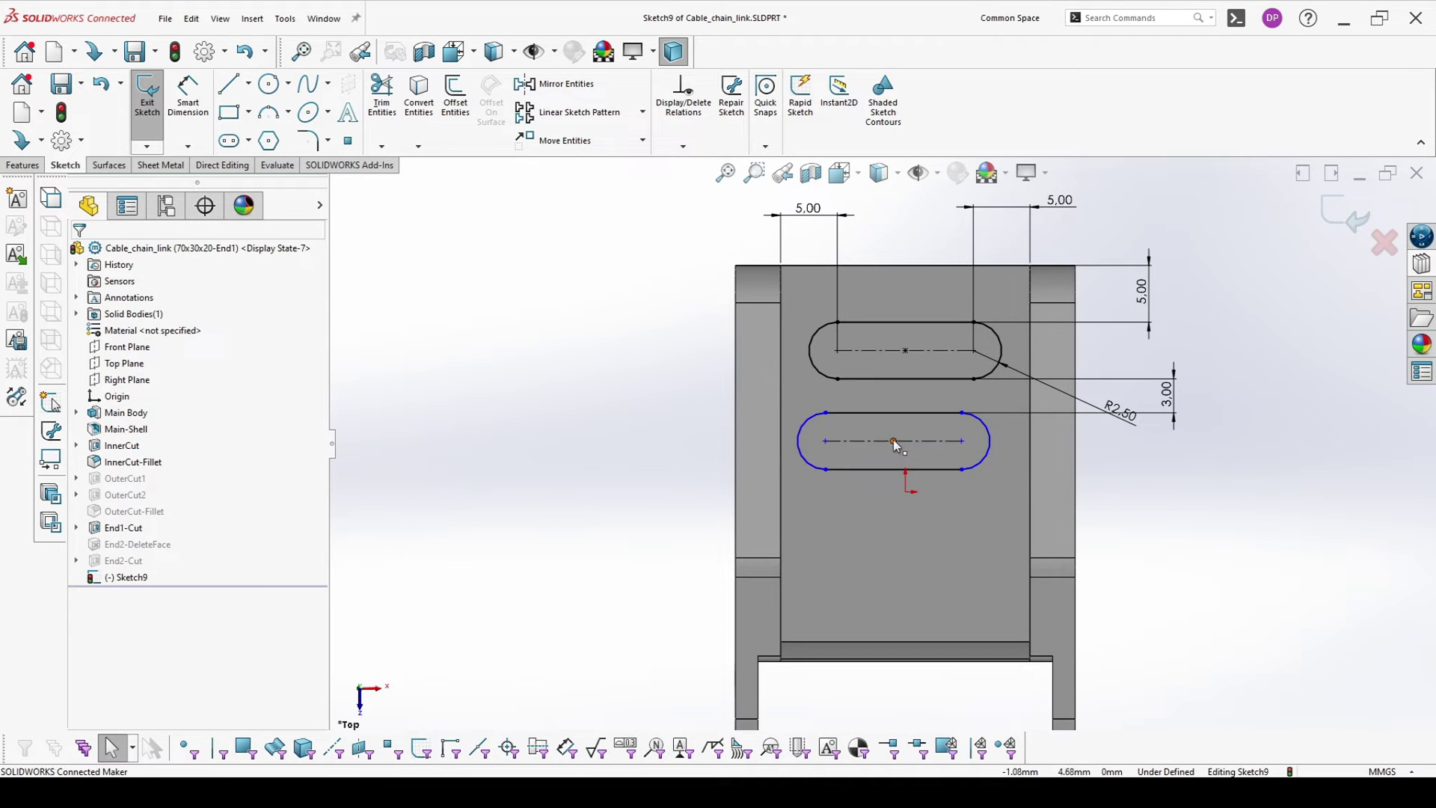
Step: Align the lower slot's centre point vertically with the upper slot's centre point
{"action": "left_click", "coordinate": [895, 442]}
{"action": "left_click", "coordinate": [906, 350], "text": "ctrl"}
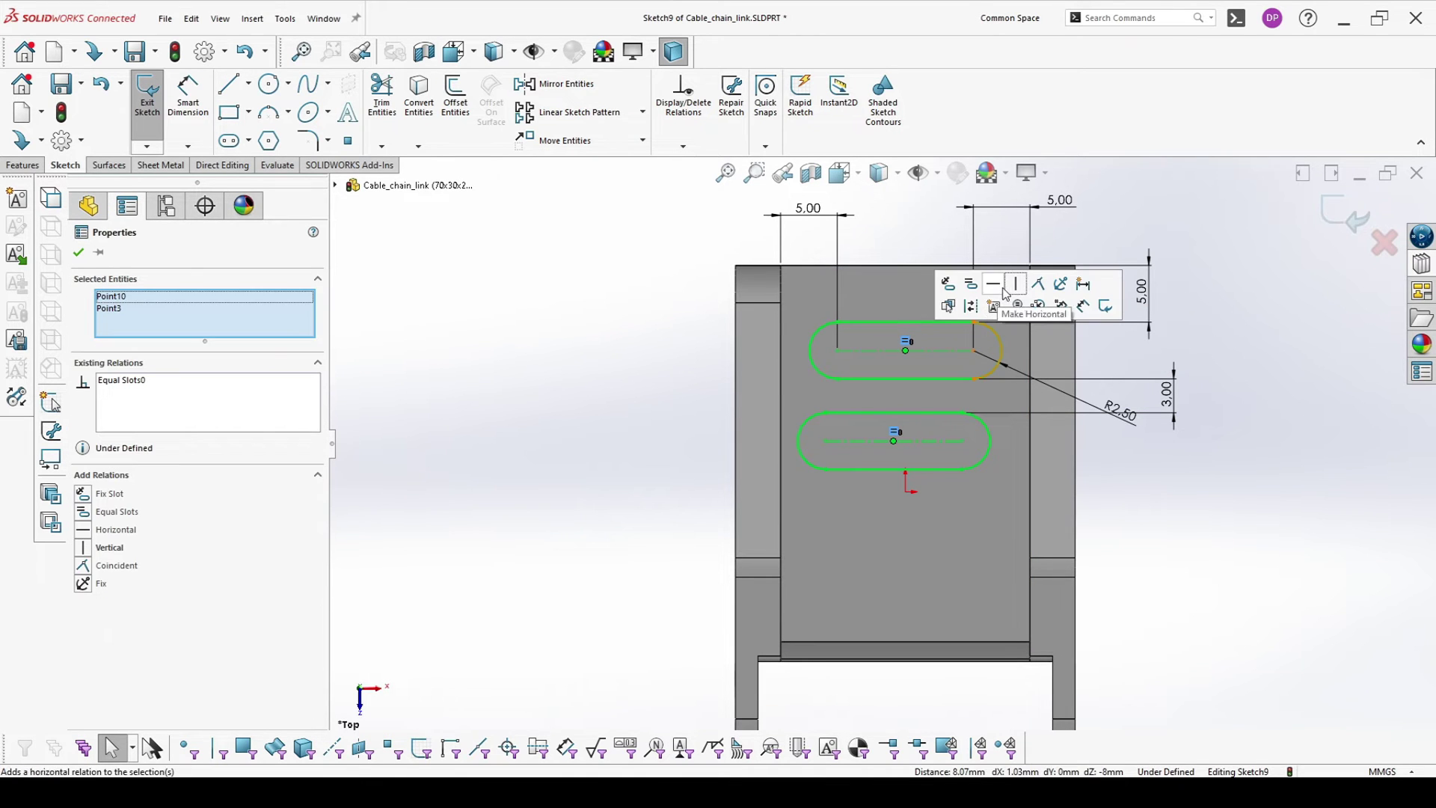
{"action": "left_click", "coordinate": [998, 285]}
Step: Cut both slots through the link's floor with an Extruded Cut using the Up To Next end condition
{"action": "left_click", "coordinate": [21, 165]}
{"action": "left_click", "coordinate": [357, 95]}
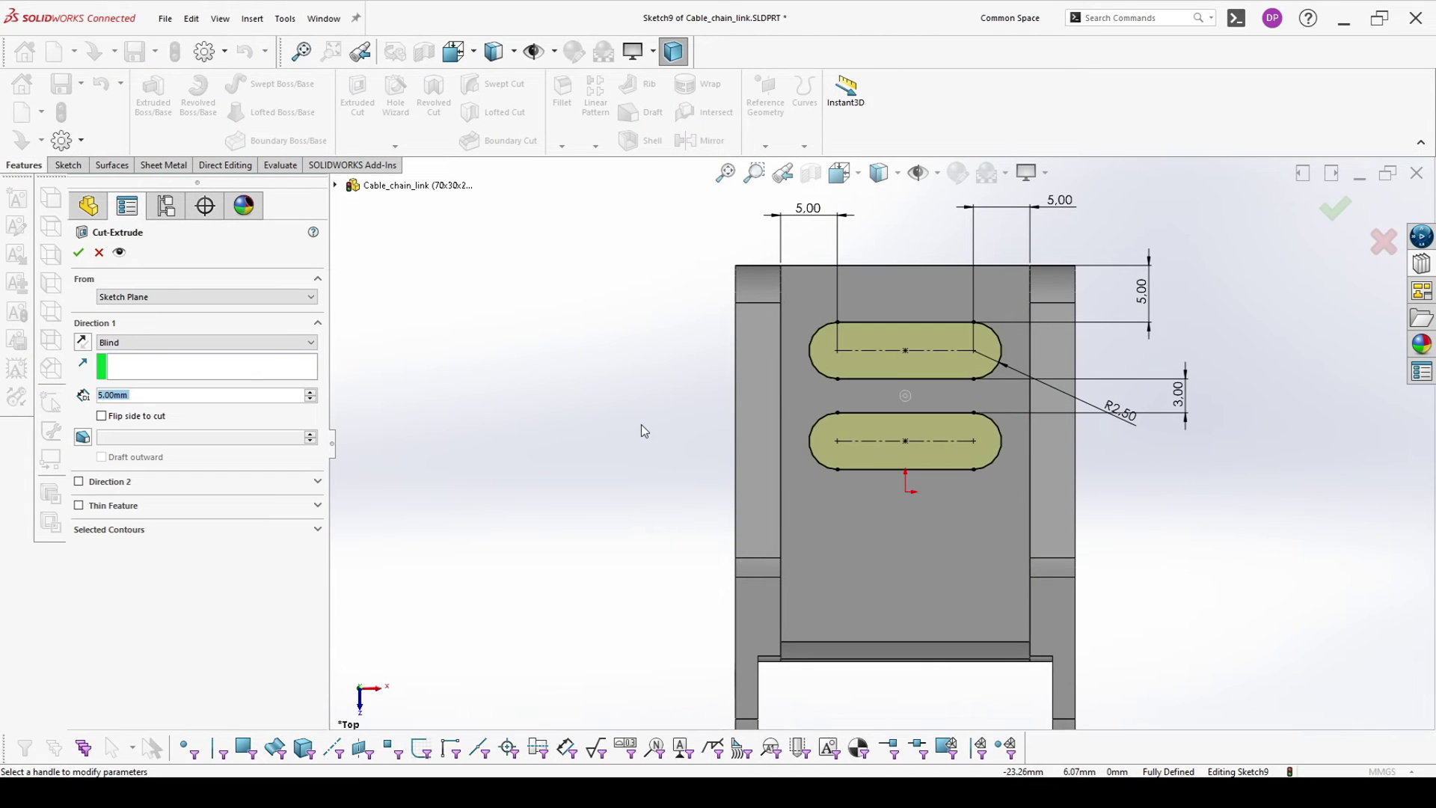
{"action": "middle_click_drag", "start_coordinate": [895, 488], "coordinate": [901, 368]}
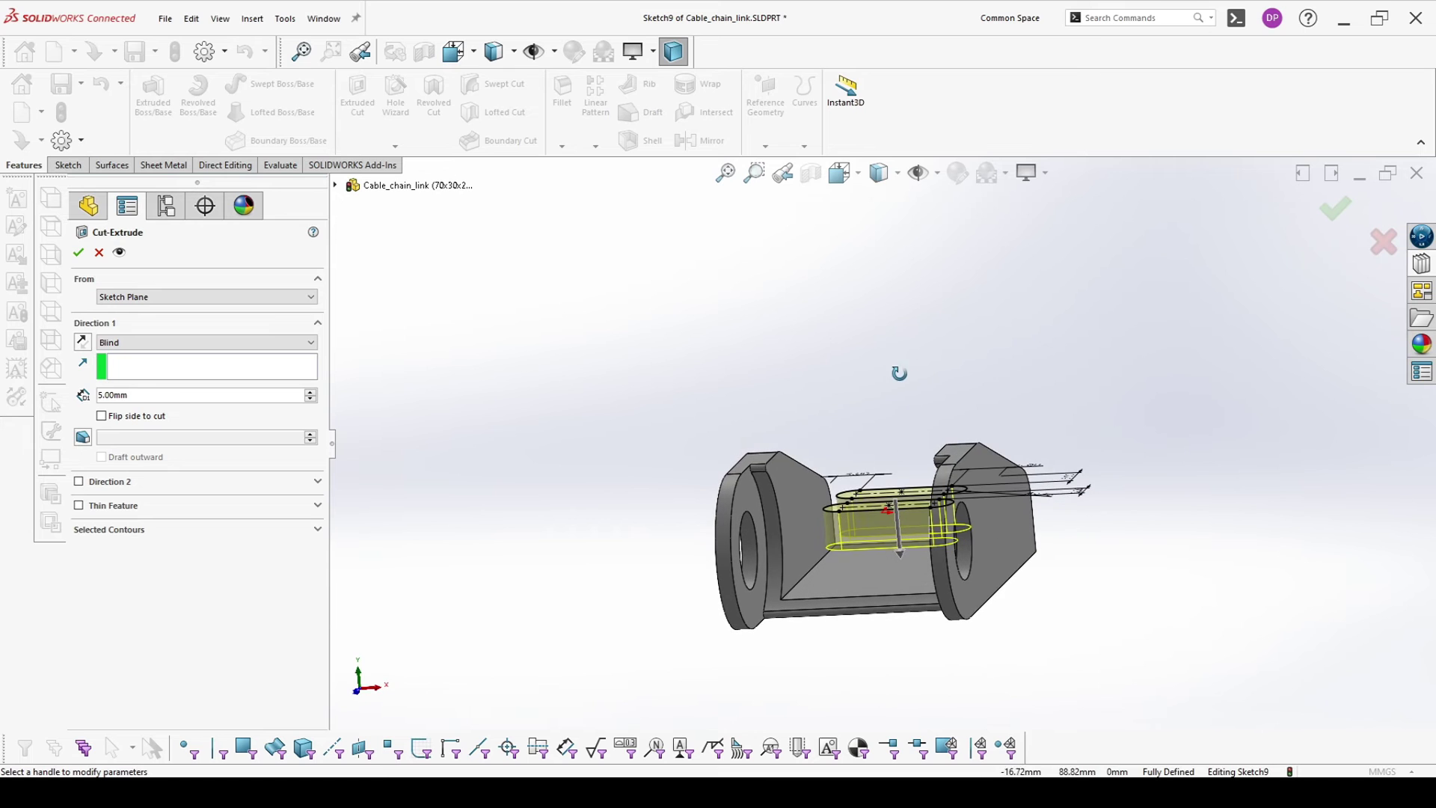
{"action": "left_click", "coordinate": [154, 344]}
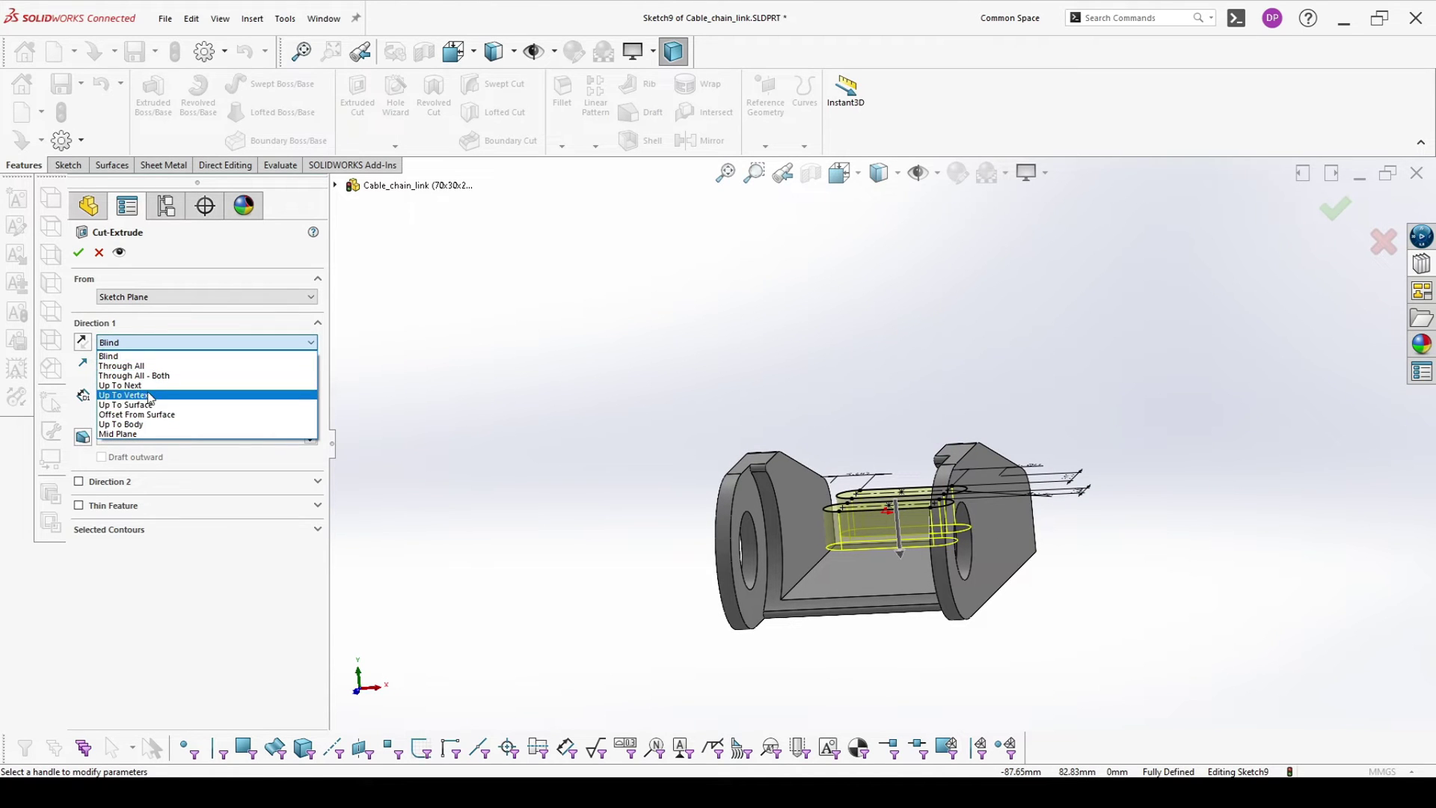
{"action": "left_click", "coordinate": [150, 385]}
{"action": "middle_click_drag", "start_coordinate": [868, 614], "coordinate": [902, 638]}
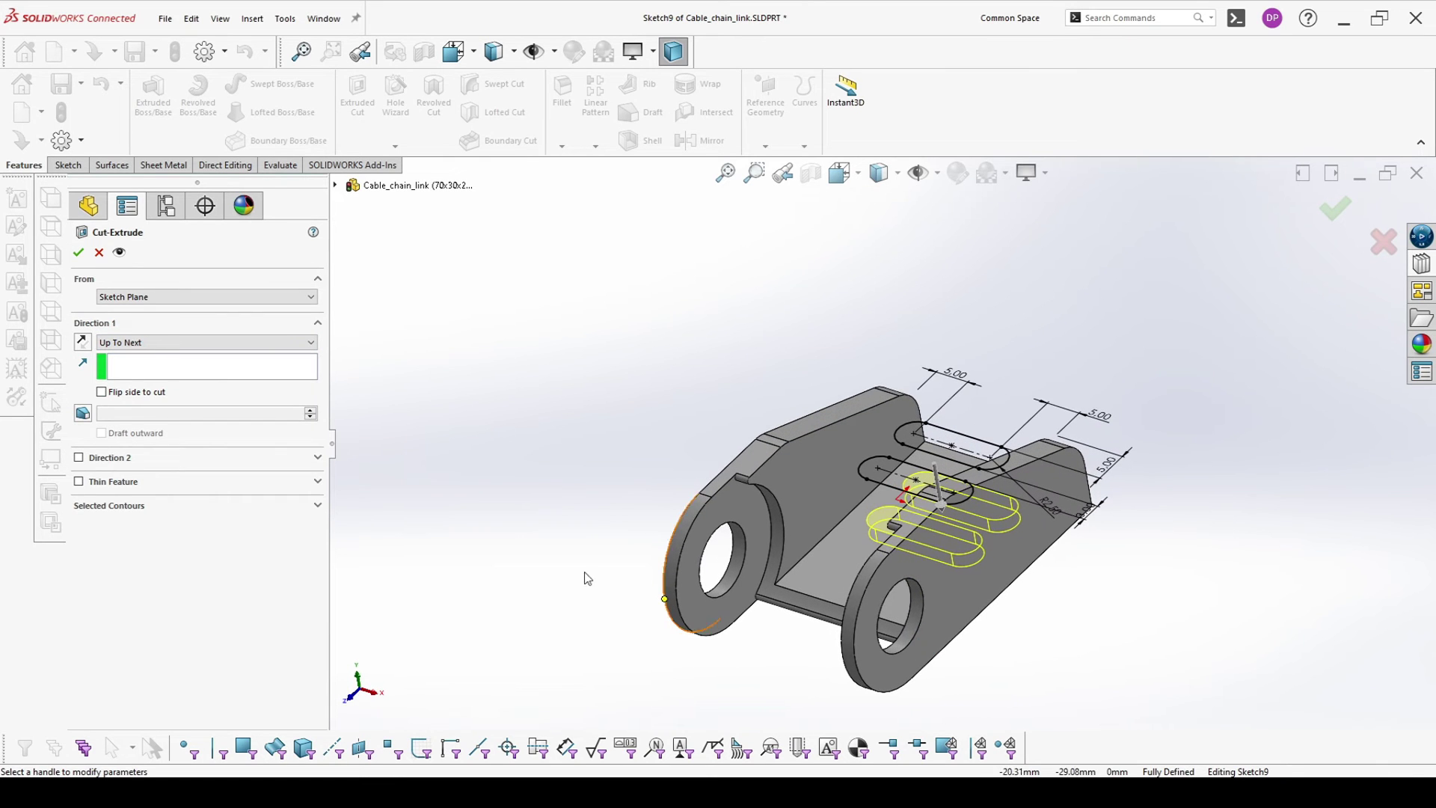
{"action": "left_click", "coordinate": [78, 253]}
{"action": "middle_click_drag", "start_coordinate": [759, 391], "coordinate": [779, 459]}
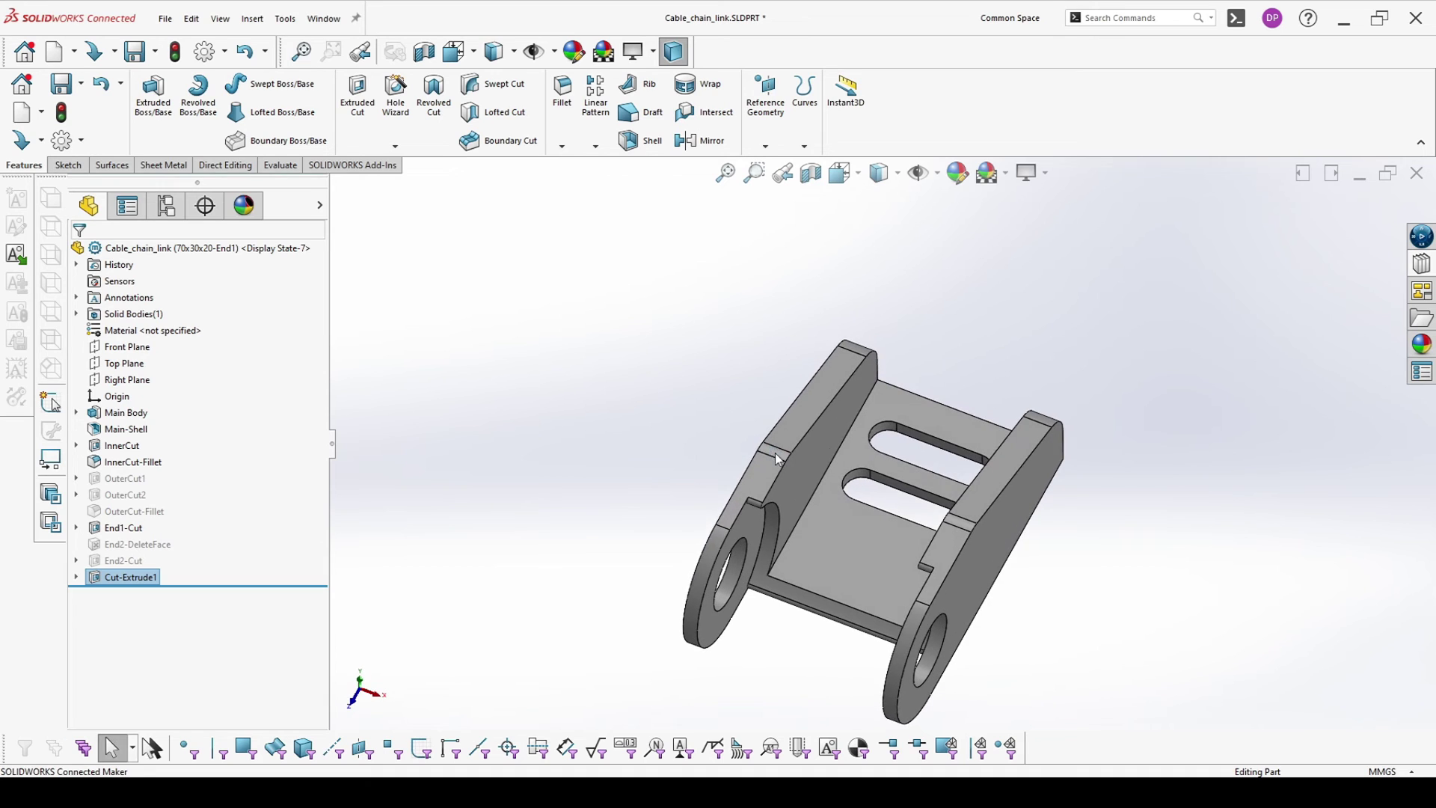
Step: Rename the slot cut as End1-Slot and move it directly below End1-Cut in the feature order
{"action": "left_click", "coordinate": [123, 578]}
{"action": "left_click", "coordinate": [124, 580]}
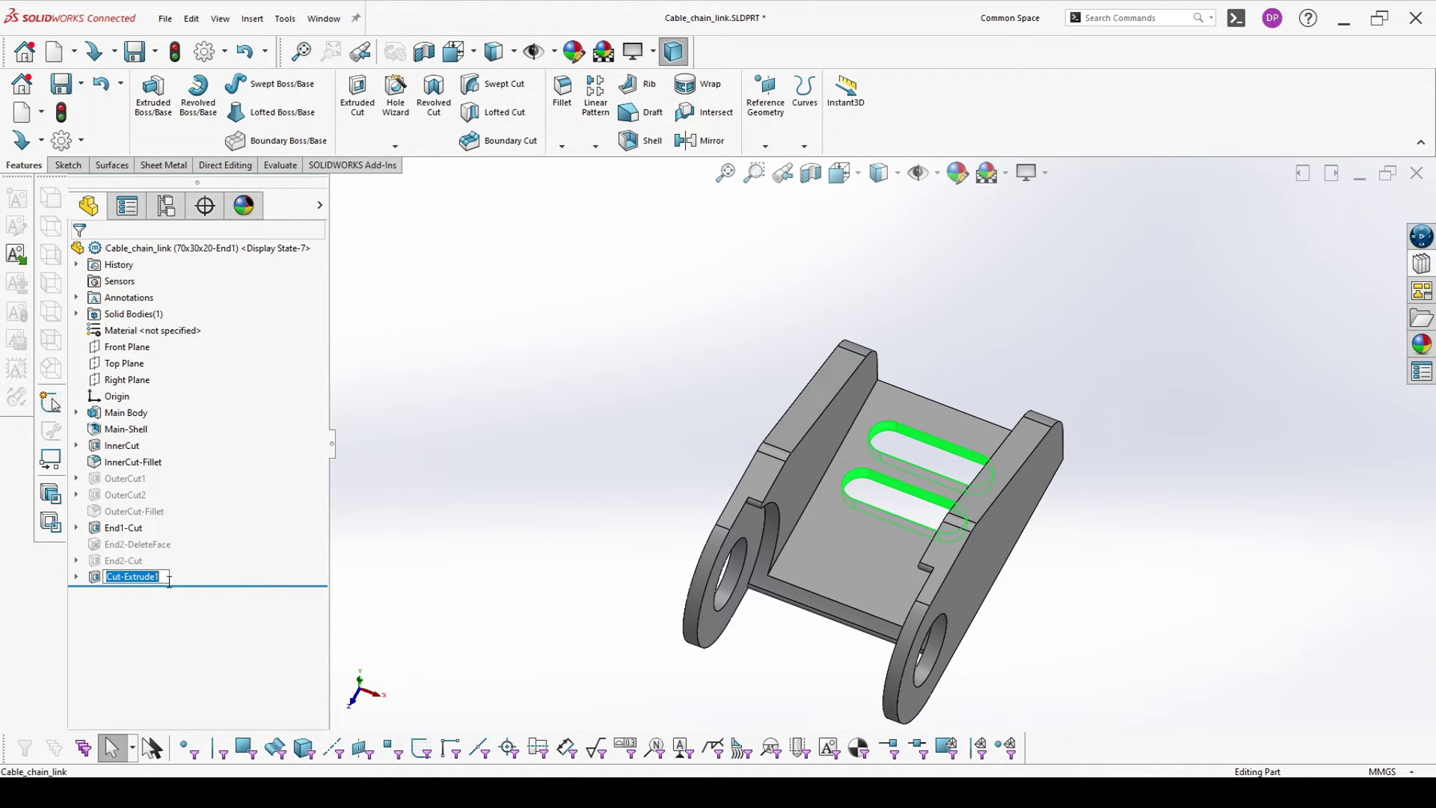
{"action": "type", "text": "End1-Slot"}
{"action": "key", "text": "Return"}
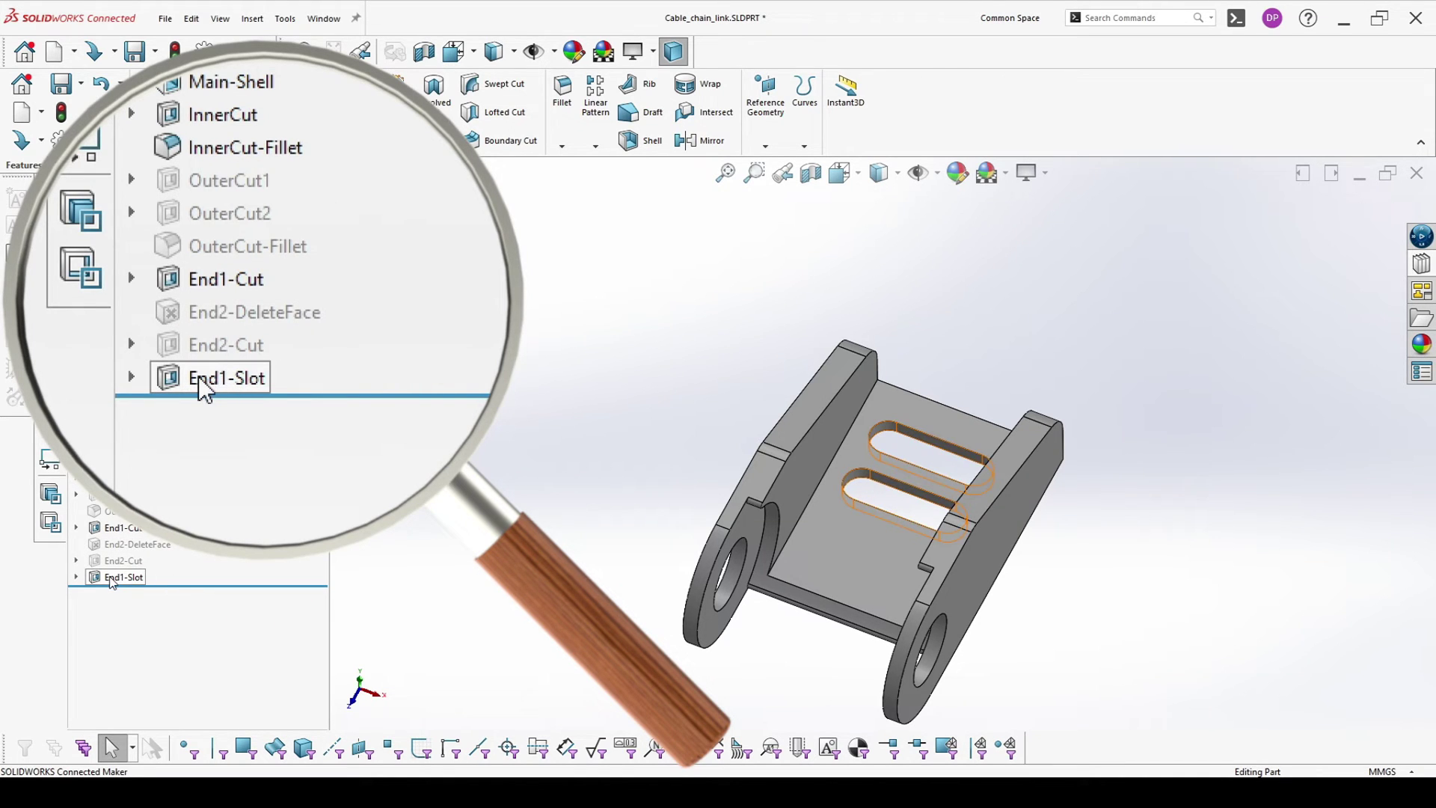
{"action": "left_click_drag", "start_coordinate": [111, 578], "coordinate": [101, 529]}
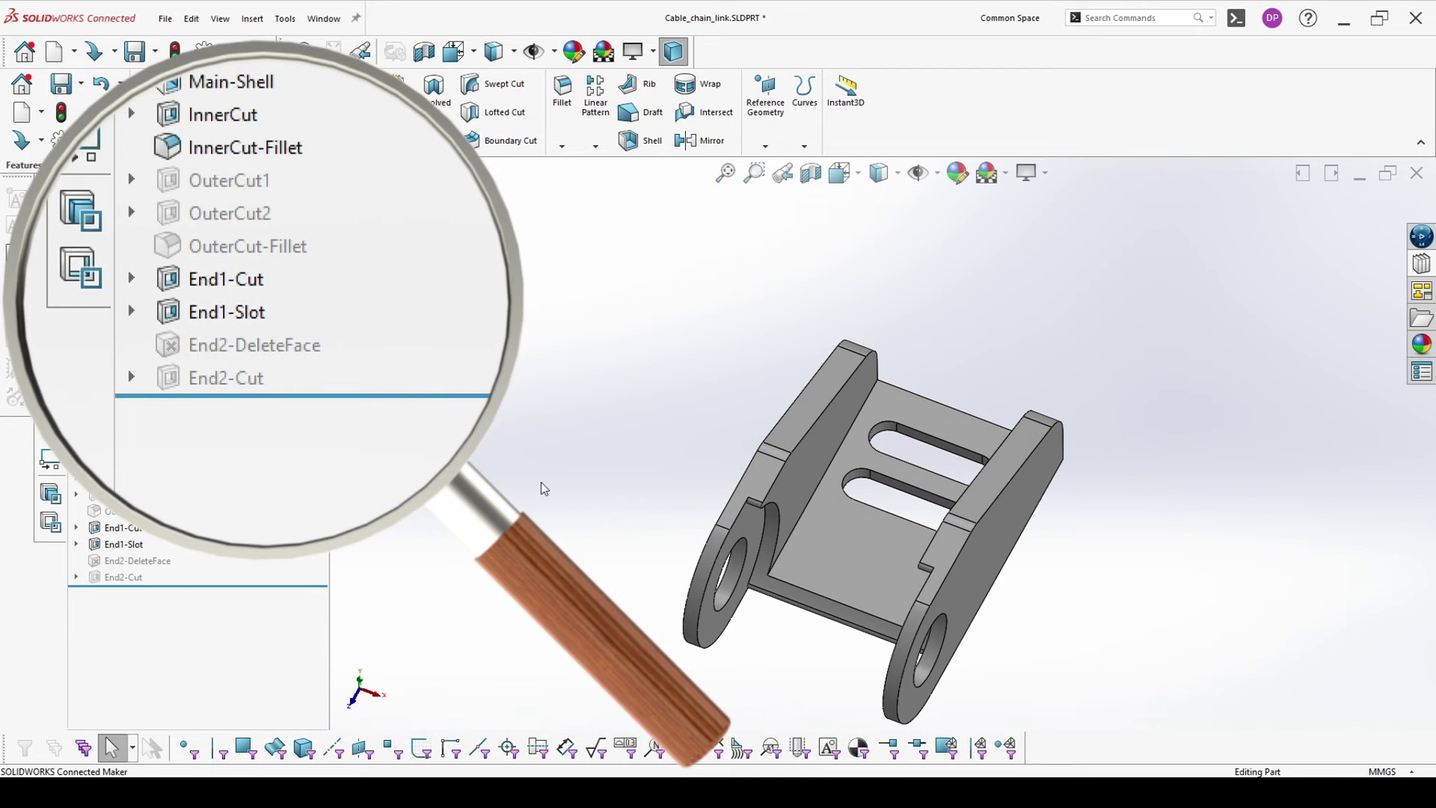
{"action": "middle_click_drag", "start_coordinate": [789, 518], "coordinate": [745, 458]}
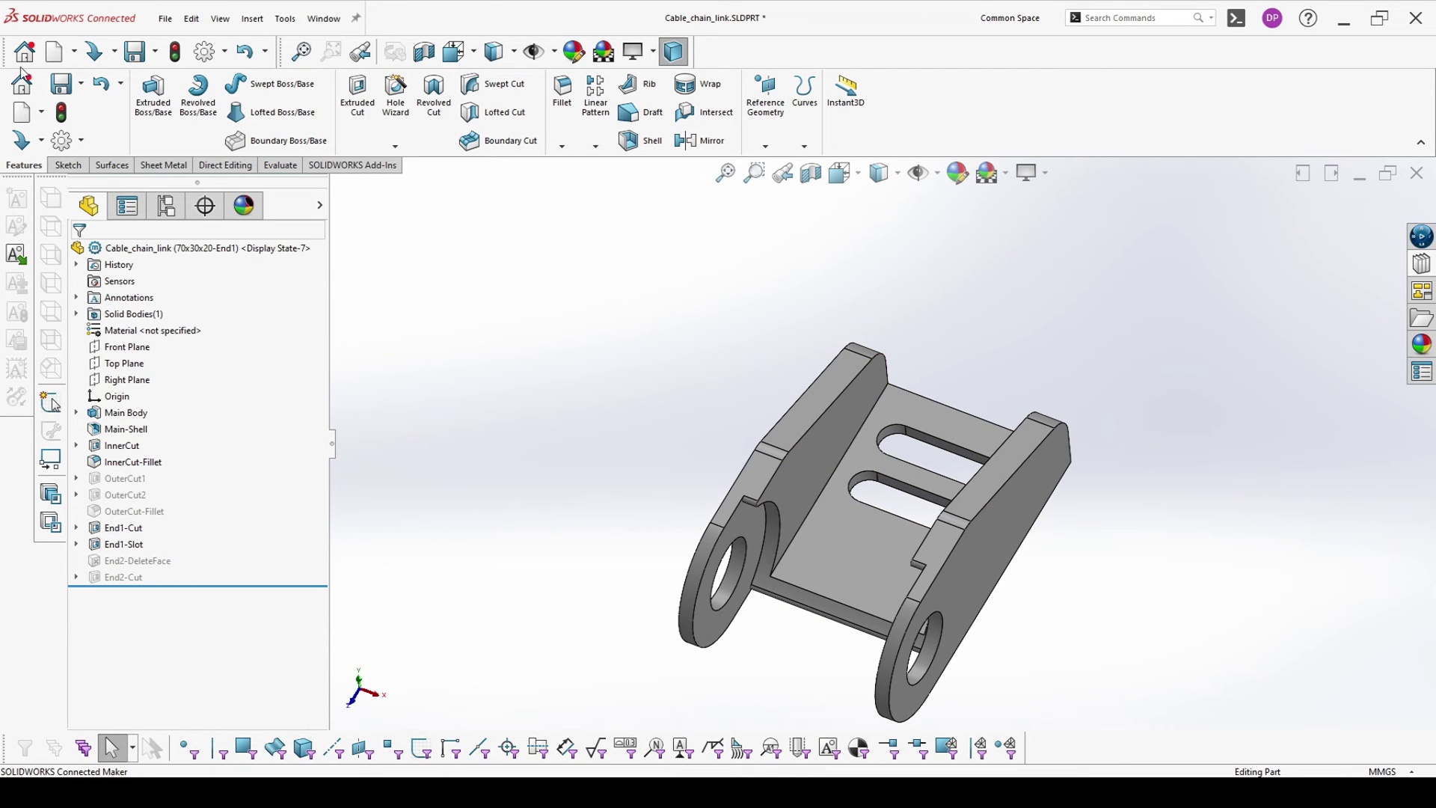
Step: Save the part and activate the 70x30x20-End2 configuration, comparing it with 70x30x20-End1
{"action": "left_click", "coordinate": [81, 84]}
{"action": "left_click", "coordinate": [97, 125]}
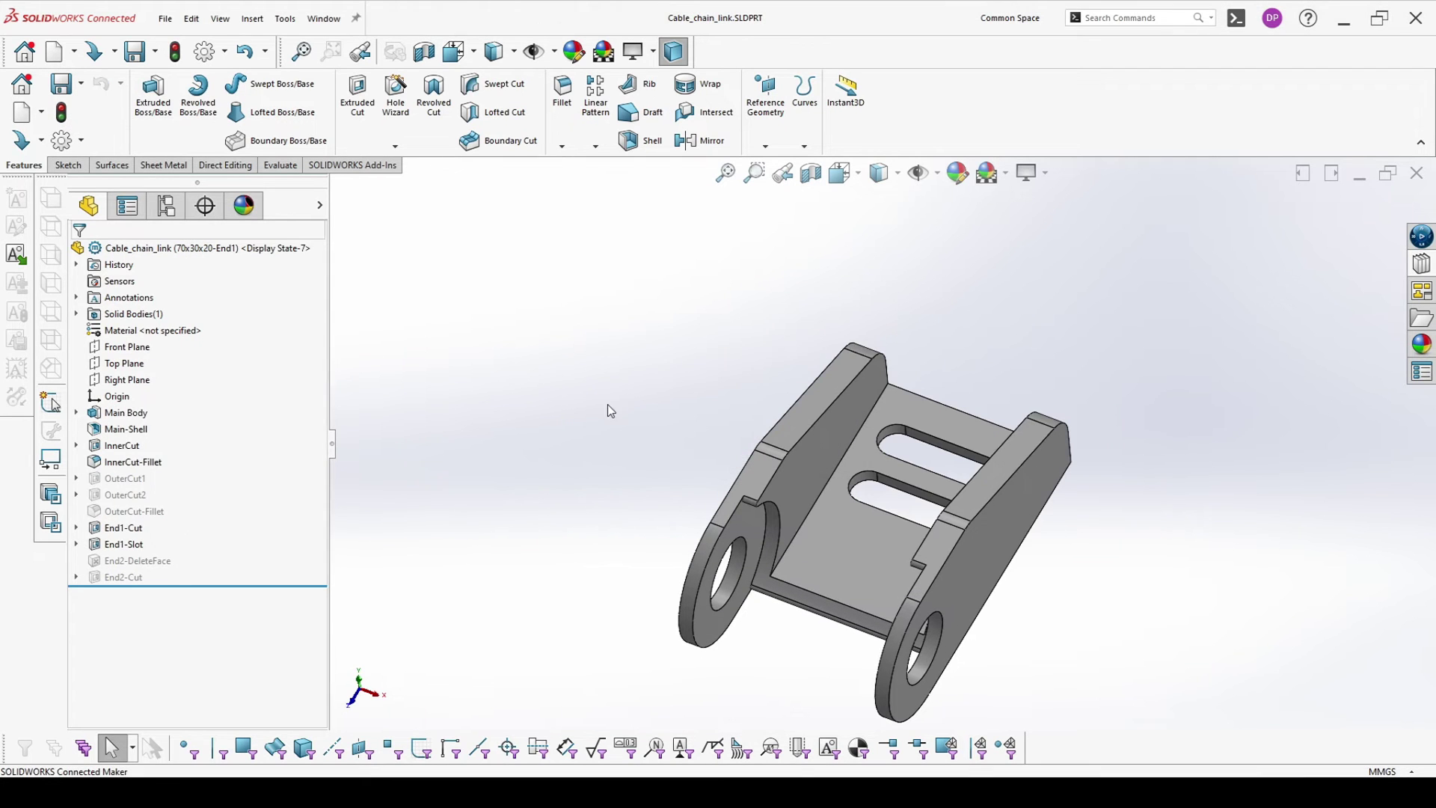
{"action": "left_click", "coordinate": [167, 206]}
{"action": "double_click", "coordinate": [187, 376]}
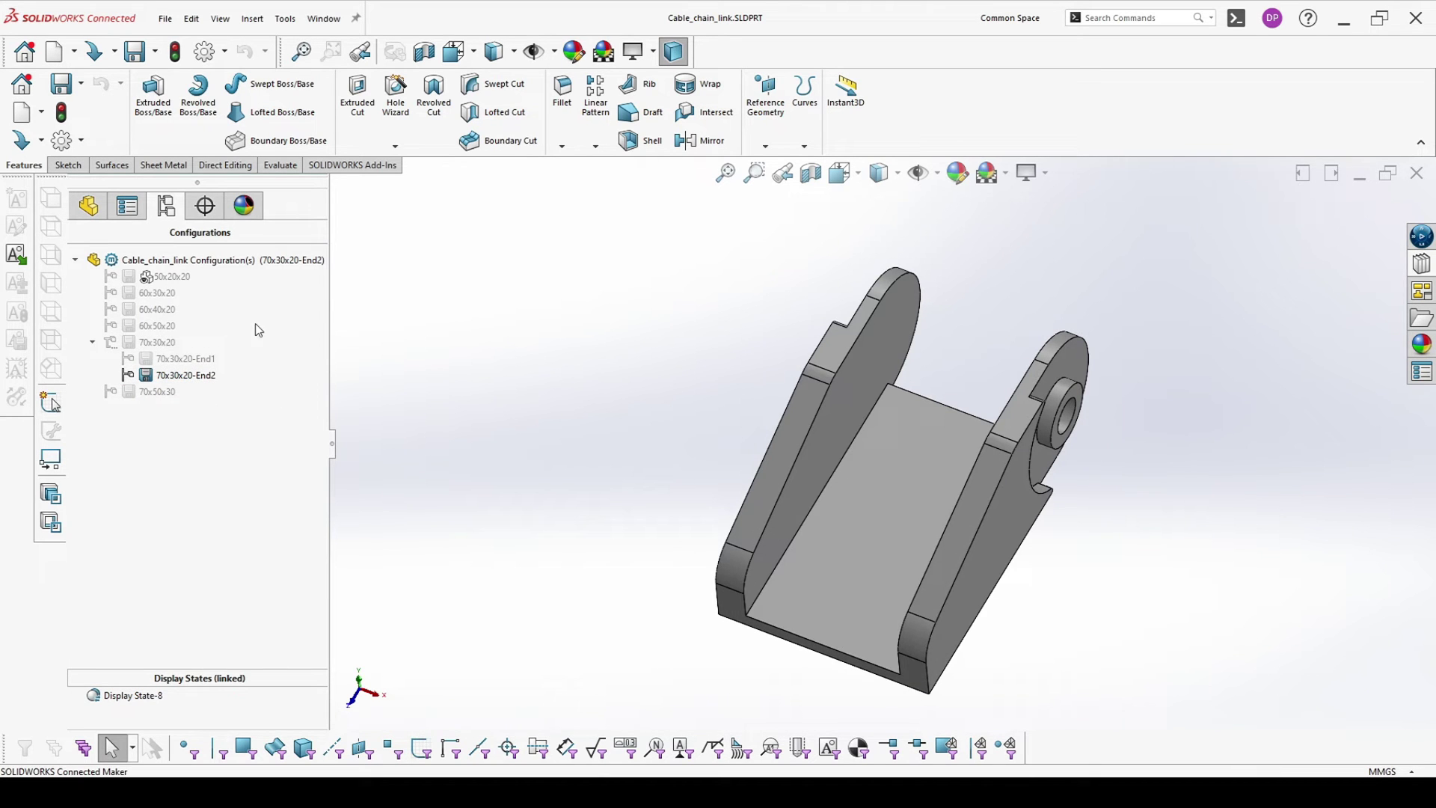
{"action": "double_click", "coordinate": [176, 359]}
{"action": "double_click", "coordinate": [180, 375]}
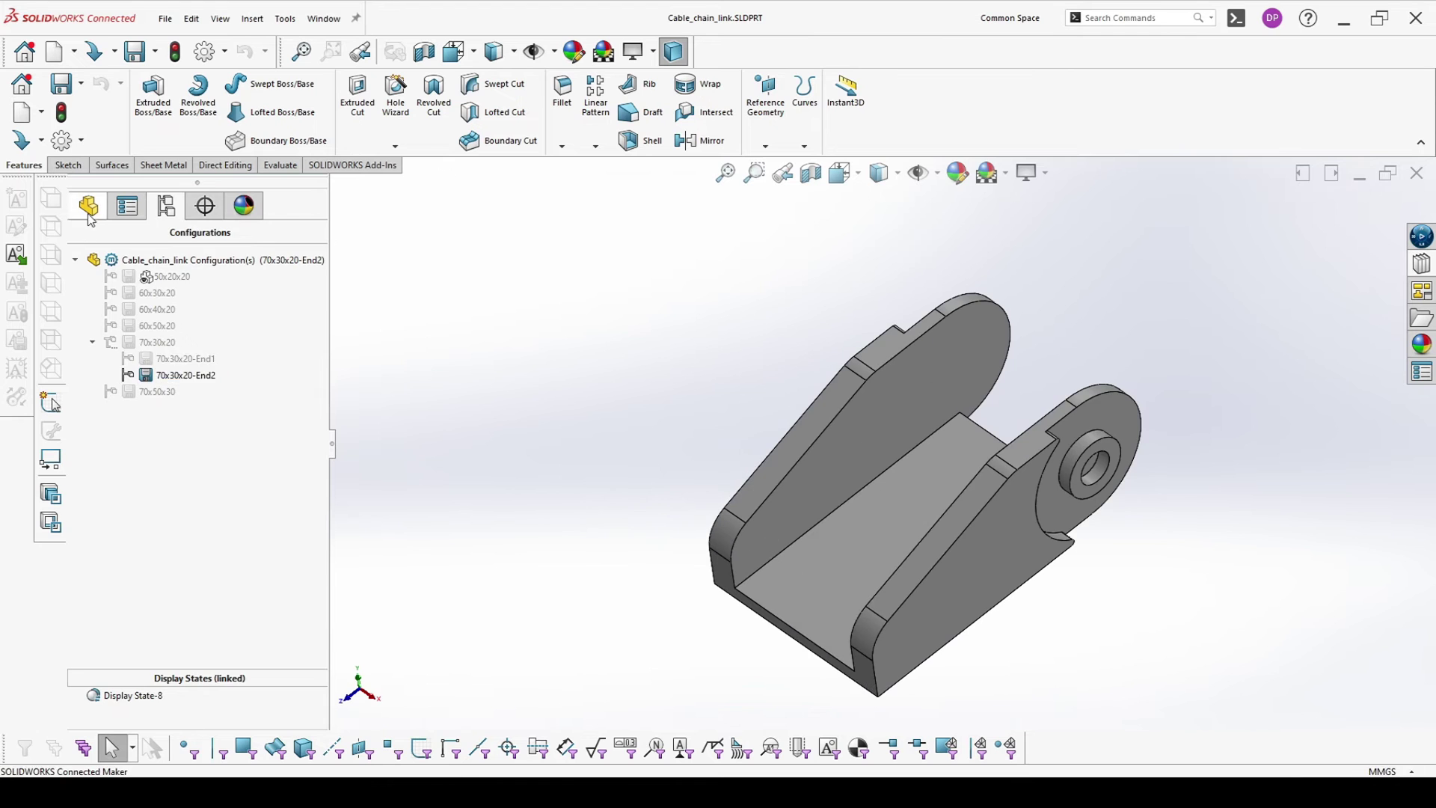
Step: Open the End2-Cut sketch, inspect its horizontal construction line, and close the sketch
{"action": "left_click", "coordinate": [89, 206]}
{"action": "left_click", "coordinate": [161, 593]}
{"action": "left_click", "coordinate": [875, 552]}
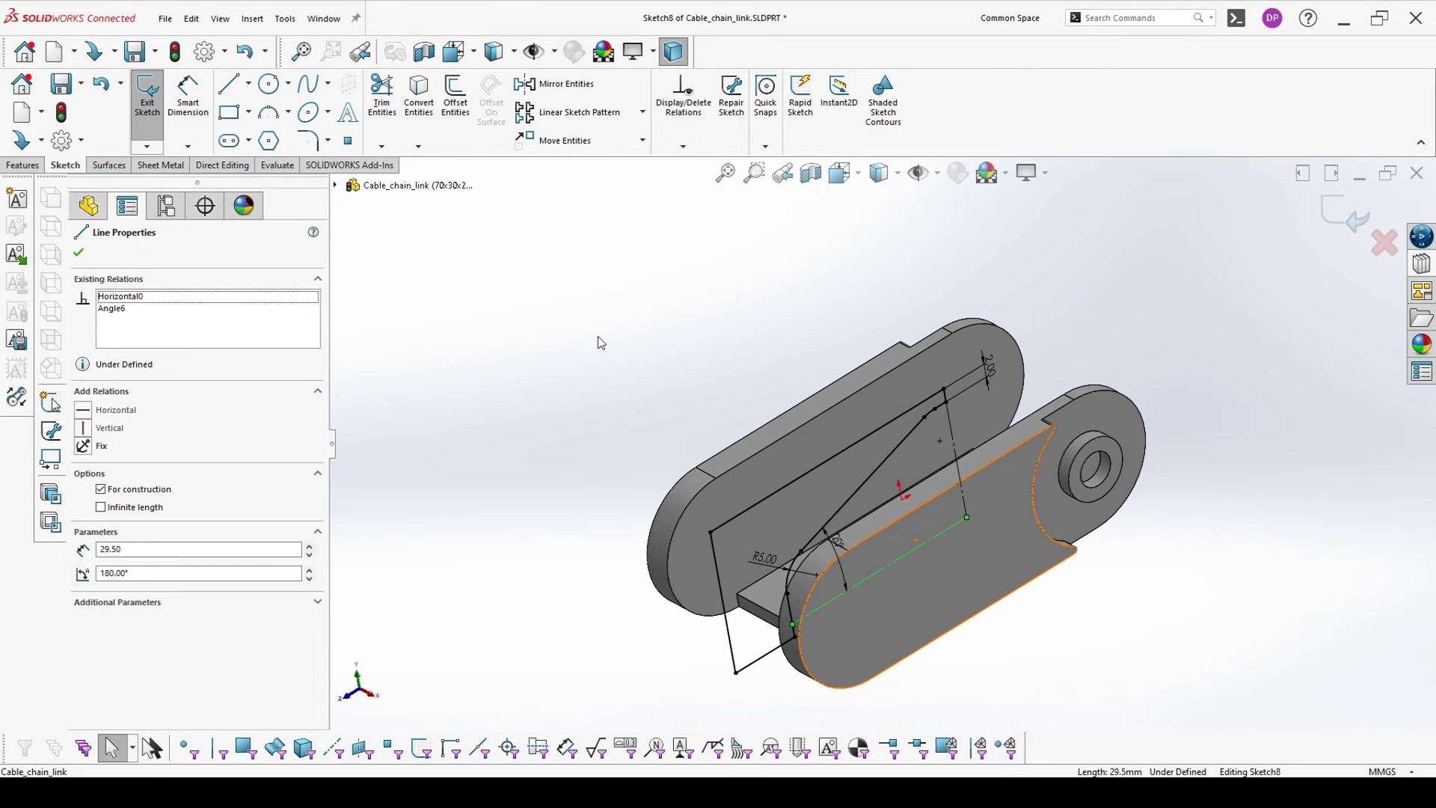
{"action": "left_click", "coordinate": [1219, 680]}
{"action": "left_click", "coordinate": [1346, 217]}
Step: Start a sketch on the Top Plane and draw two horizontal slots, one above the other, across the link's floor
{"action": "left_click", "coordinate": [116, 363]}
{"action": "left_click", "coordinate": [225, 383]}
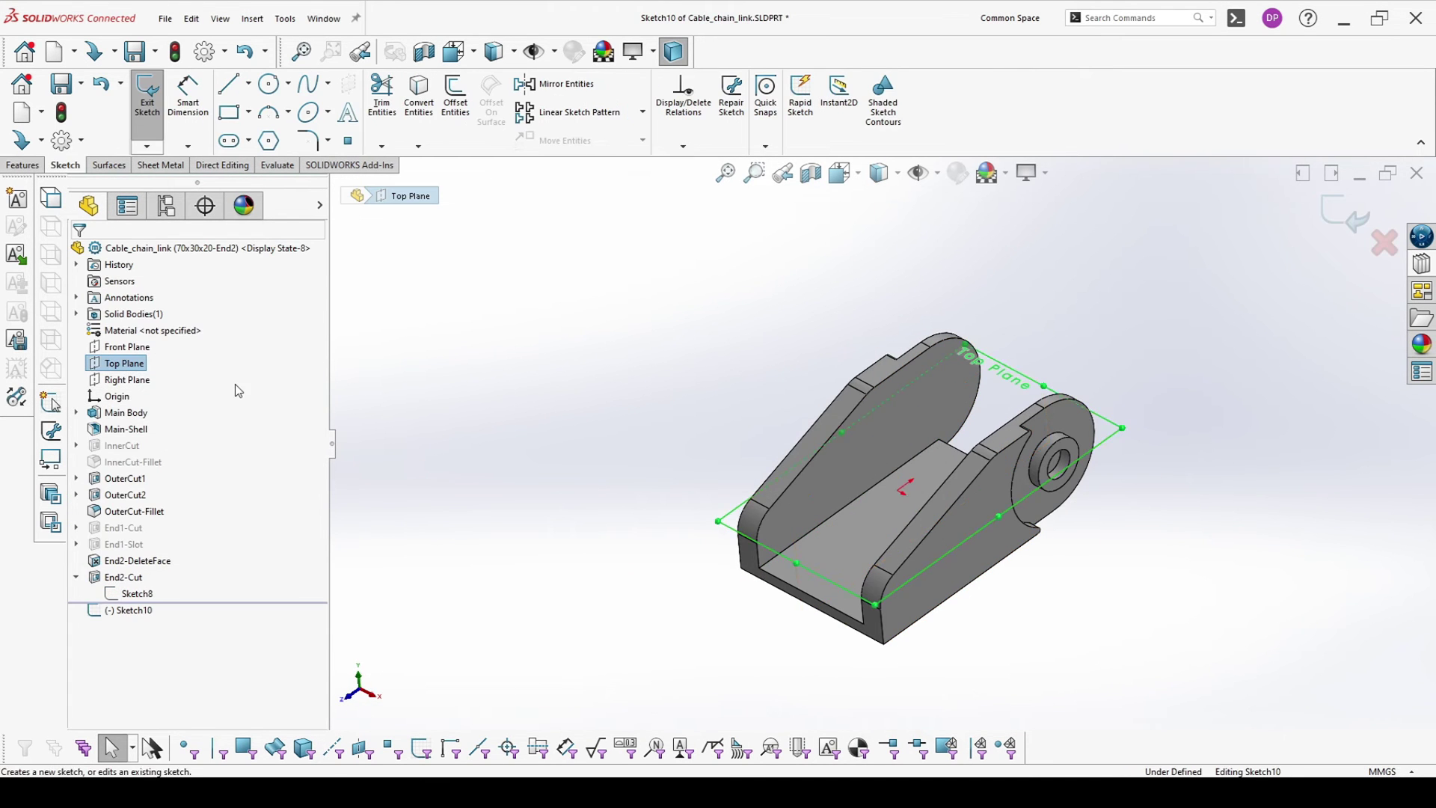
{"action": "left_click", "coordinate": [230, 140]}
{"action": "left_click", "coordinate": [821, 613]}
{"action": "left_click", "coordinate": [947, 612]}
{"action": "left_click", "coordinate": [947, 633]}
{"action": "left_click", "coordinate": [829, 516]}
{"action": "left_click", "coordinate": [941, 517]}
{"action": "left_click", "coordinate": [941, 547]}
Step: Set the lower slot's end radius to 2.5 mm and its distance from the right inner wall to 5 mm
{"action": "left_click", "coordinate": [1072, 678]}
{"action": "type", "text": "2.5"}
{"action": "key", "text": "Return"}
{"action": "left_click", "coordinate": [883, 616]}
{"action": "left_click", "coordinate": [1082, 608]}
{"action": "type", "text": "5"}
{"action": "key", "text": "Return"}
Step: Dimension the lower slot 5 mm from the left inner wall and 5 mm from the floor's lower edge
{"action": "left_click", "coordinate": [778, 624]}
{"action": "left_click", "coordinate": [683, 620]}
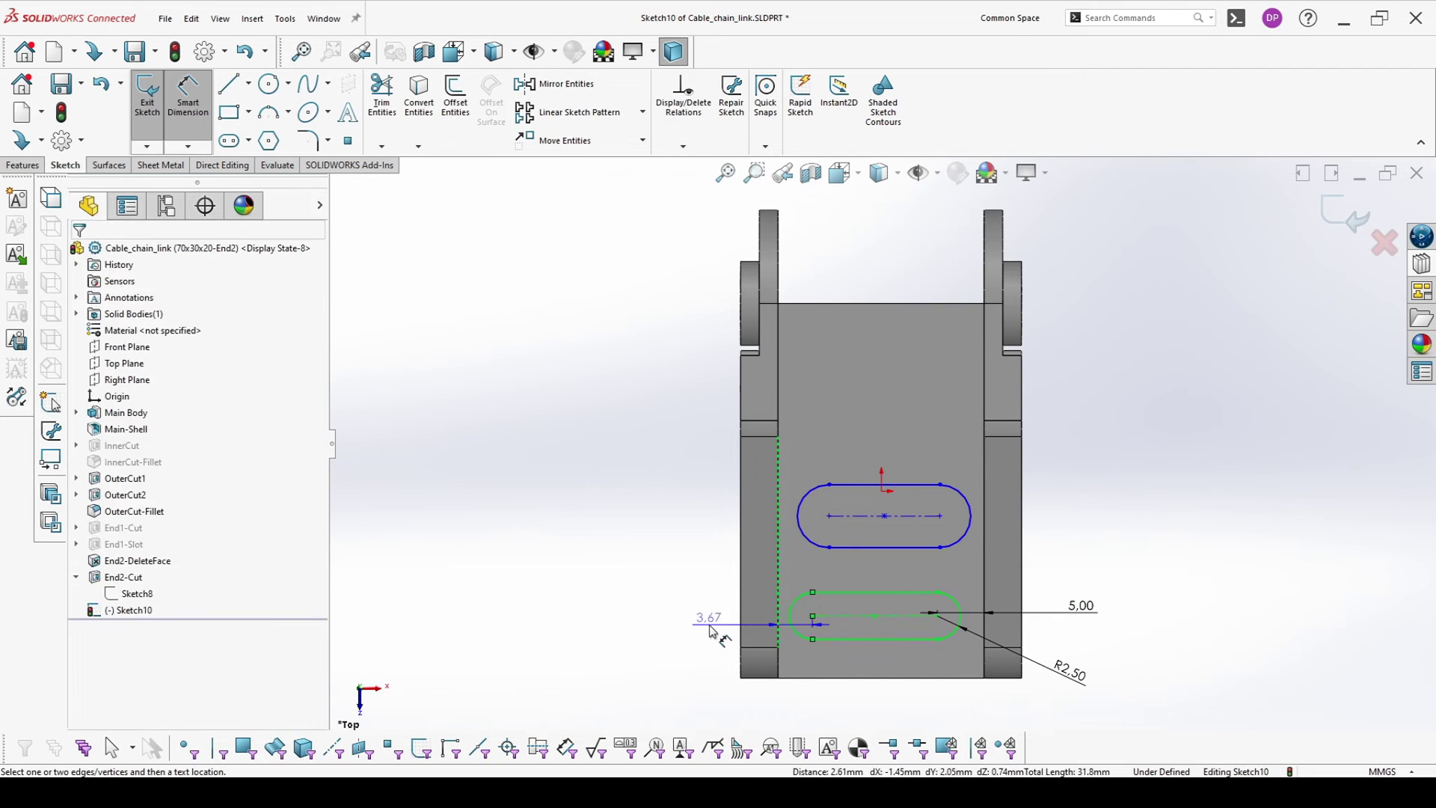
{"action": "left_click", "coordinate": [882, 639]}
{"action": "left_click", "coordinate": [882, 677]}
{"action": "left_click", "coordinate": [878, 707]}
{"action": "left_click", "coordinate": [883, 547]}
Step: Set the gap between the two slots' facing straight edges to 3 mm
{"action": "left_click", "coordinate": [883, 592]}
{"action": "left_click", "coordinate": [1075, 569]}
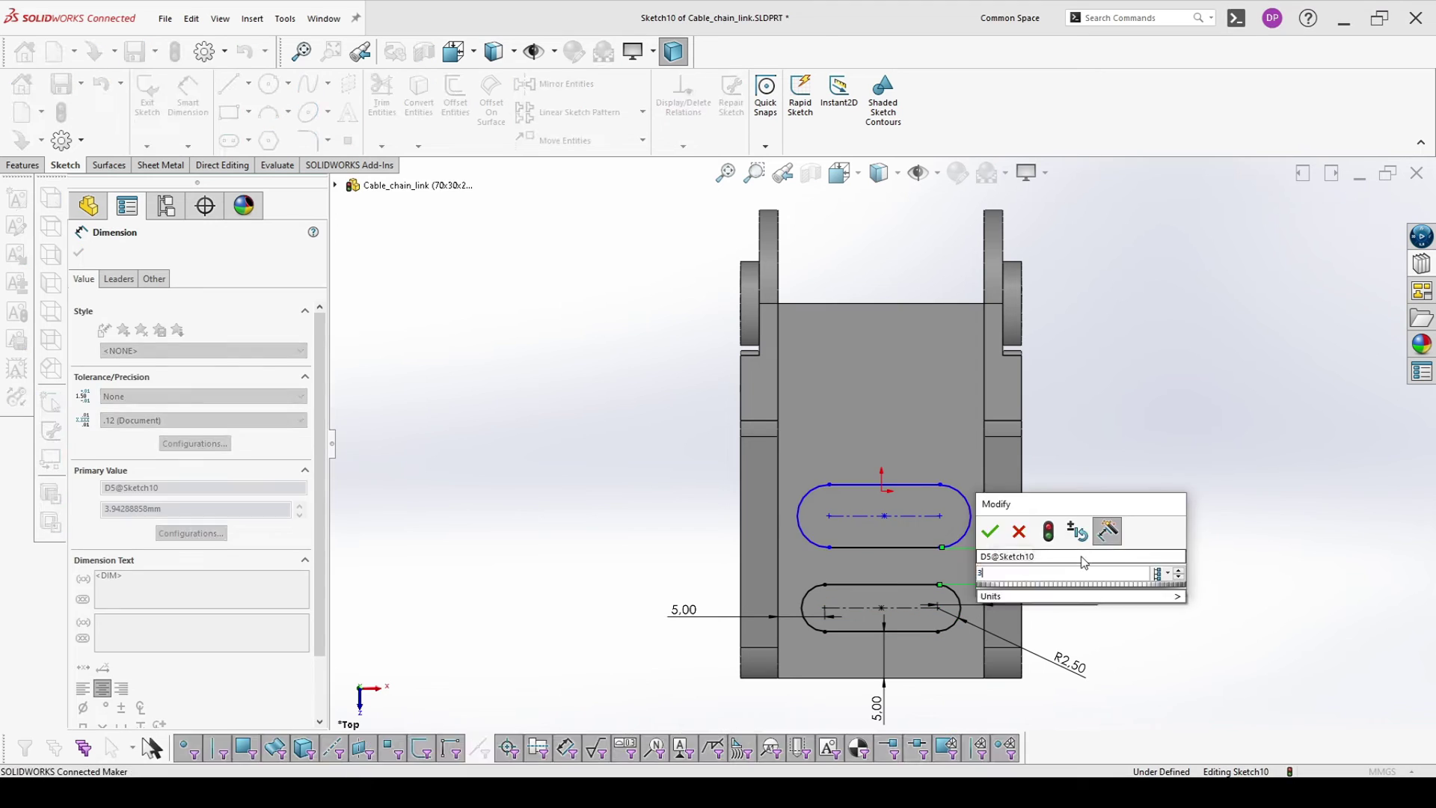
{"action": "type", "text": "3"}
{"action": "key", "text": "Return"}
Step: Make the upper slot equal to the lower slot with an equal-slots relation
{"action": "left_click", "coordinate": [888, 524]}
{"action": "left_click_drag", "start_coordinate": [965, 460], "coordinate": [1036, 643]}
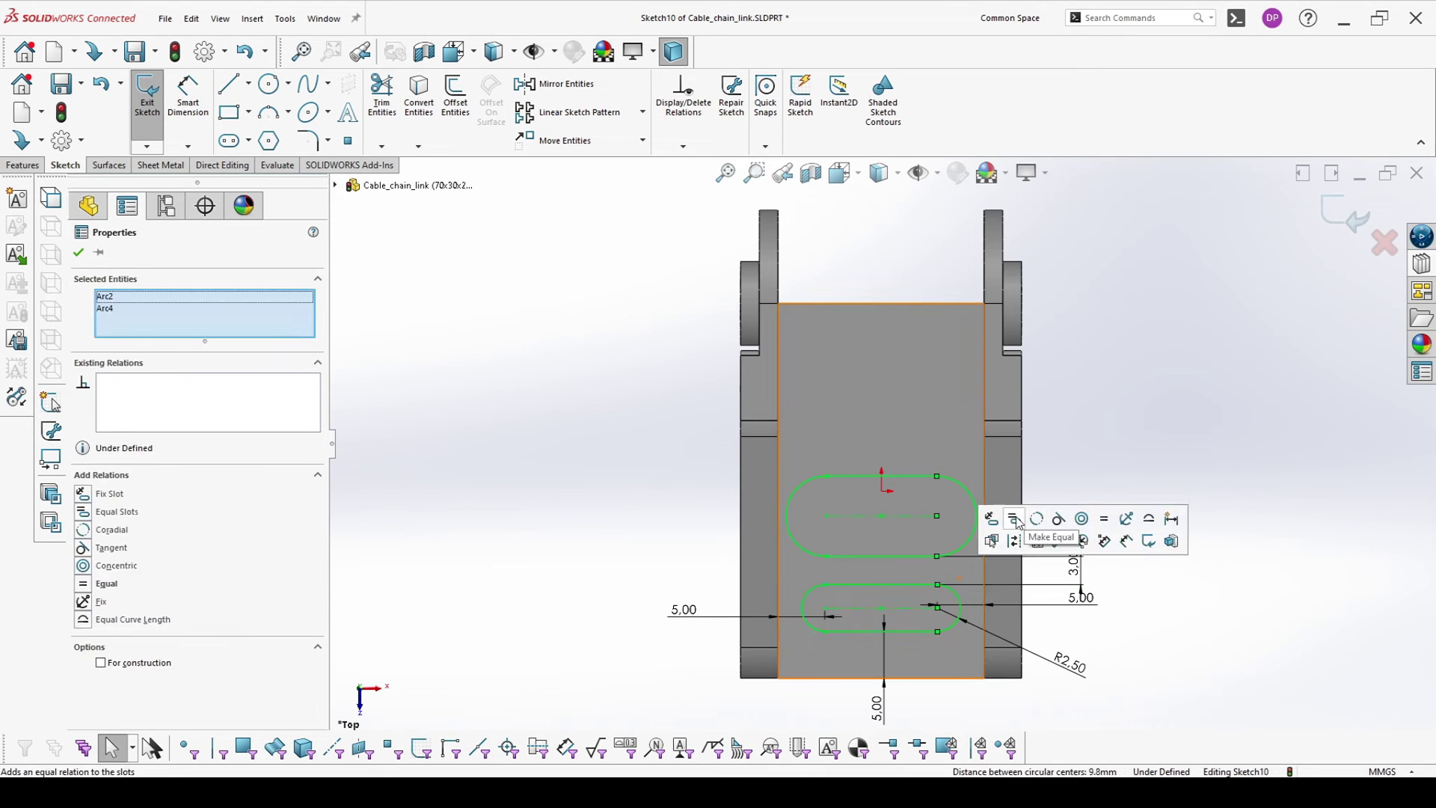
{"action": "left_click", "coordinate": [1047, 527]}
{"action": "middle_click_drag", "start_coordinate": [1047, 539], "coordinate": [1025, 555]}
{"action": "double_click", "coordinate": [1026, 552]}
{"action": "key", "text": "Return"}
Step: Cut both sketched slots through the link's floor with an Extruded Cut
{"action": "left_click", "coordinate": [23, 165]}
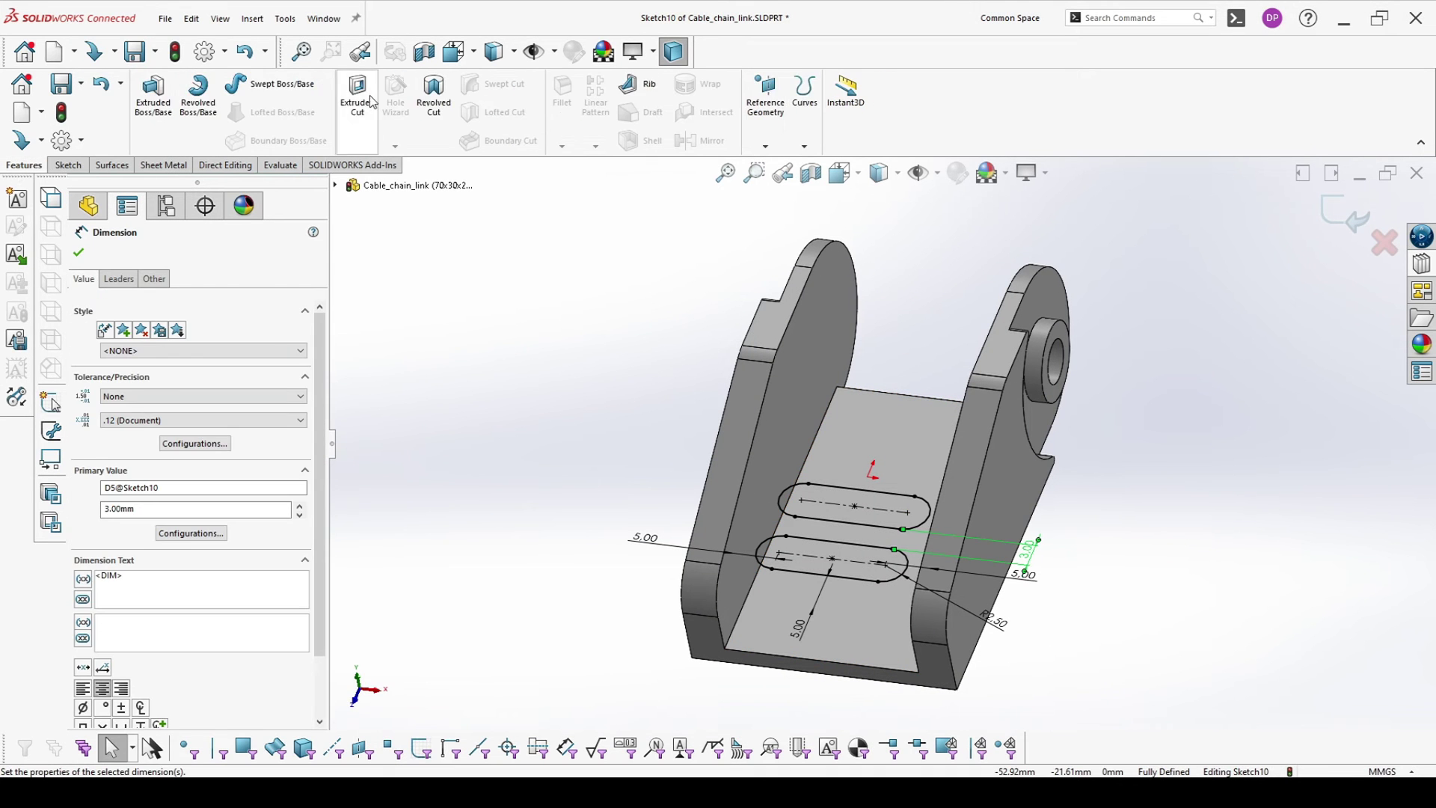
{"action": "left_click", "coordinate": [357, 96]}
{"action": "left_click", "coordinate": [80, 251]}
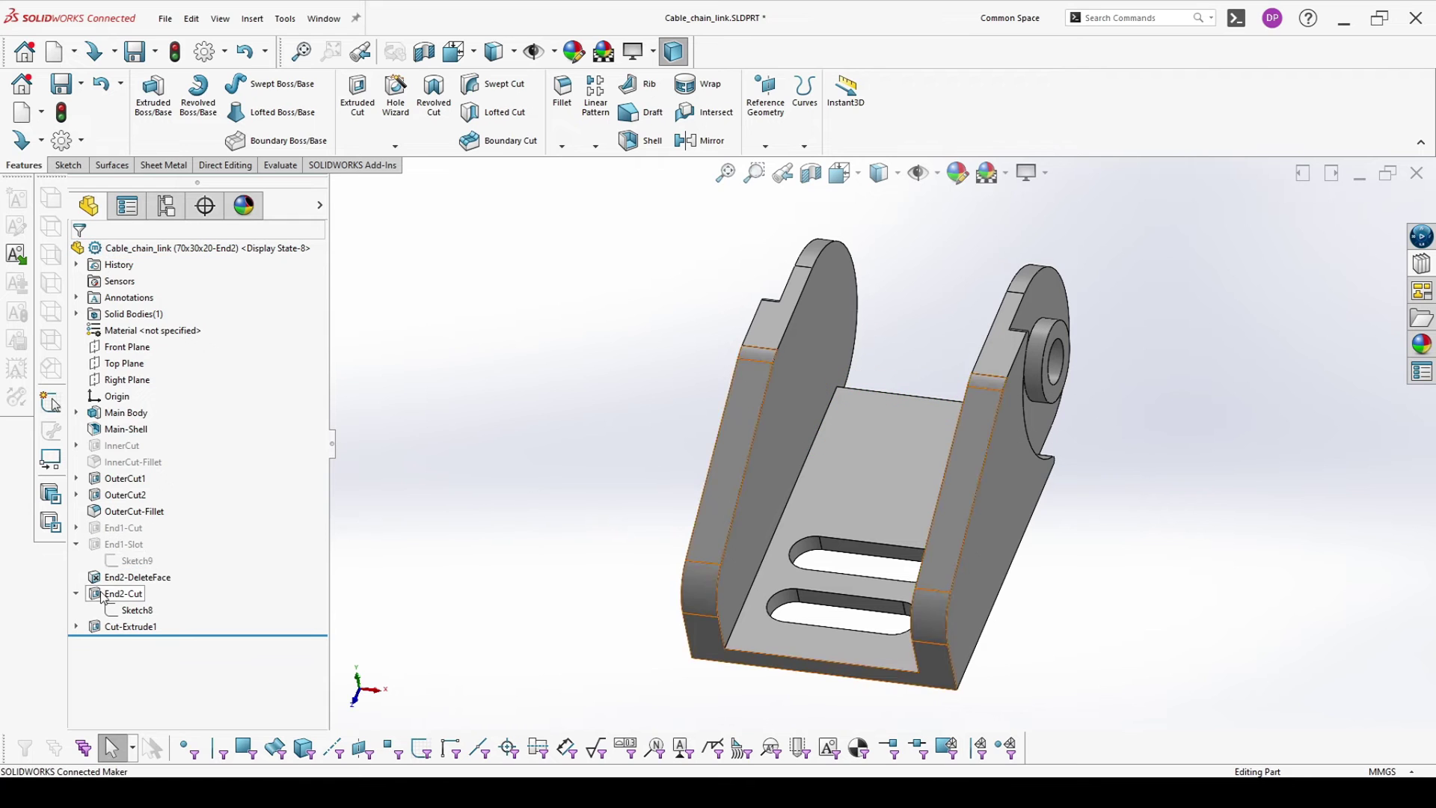
Step: Rename the new slot cut as End2-Slot
{"action": "left_click", "coordinate": [76, 593]}
{"action": "left_click", "coordinate": [133, 609]}
{"action": "left_click", "coordinate": [136, 610]}
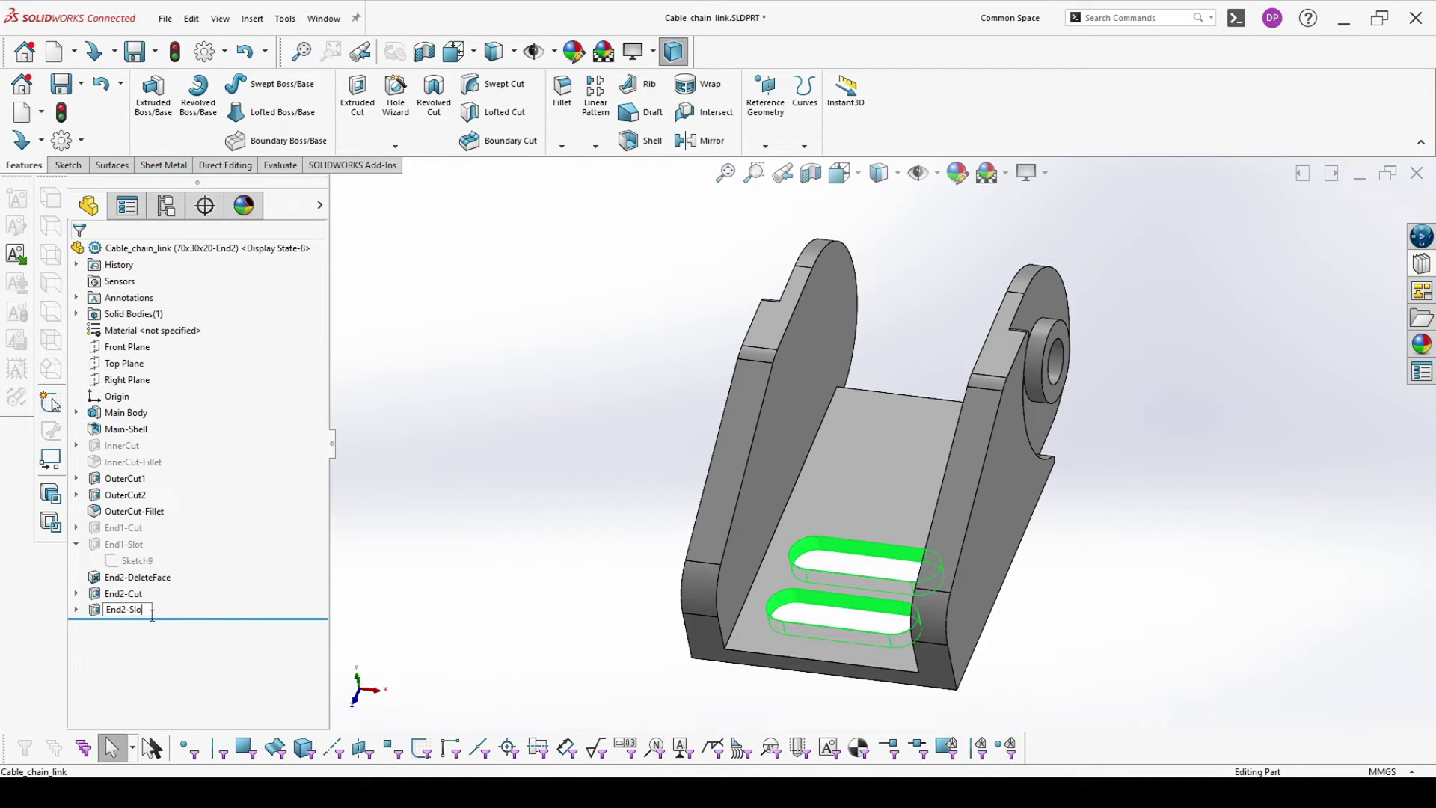
{"action": "left_click", "coordinate": [467, 566]}
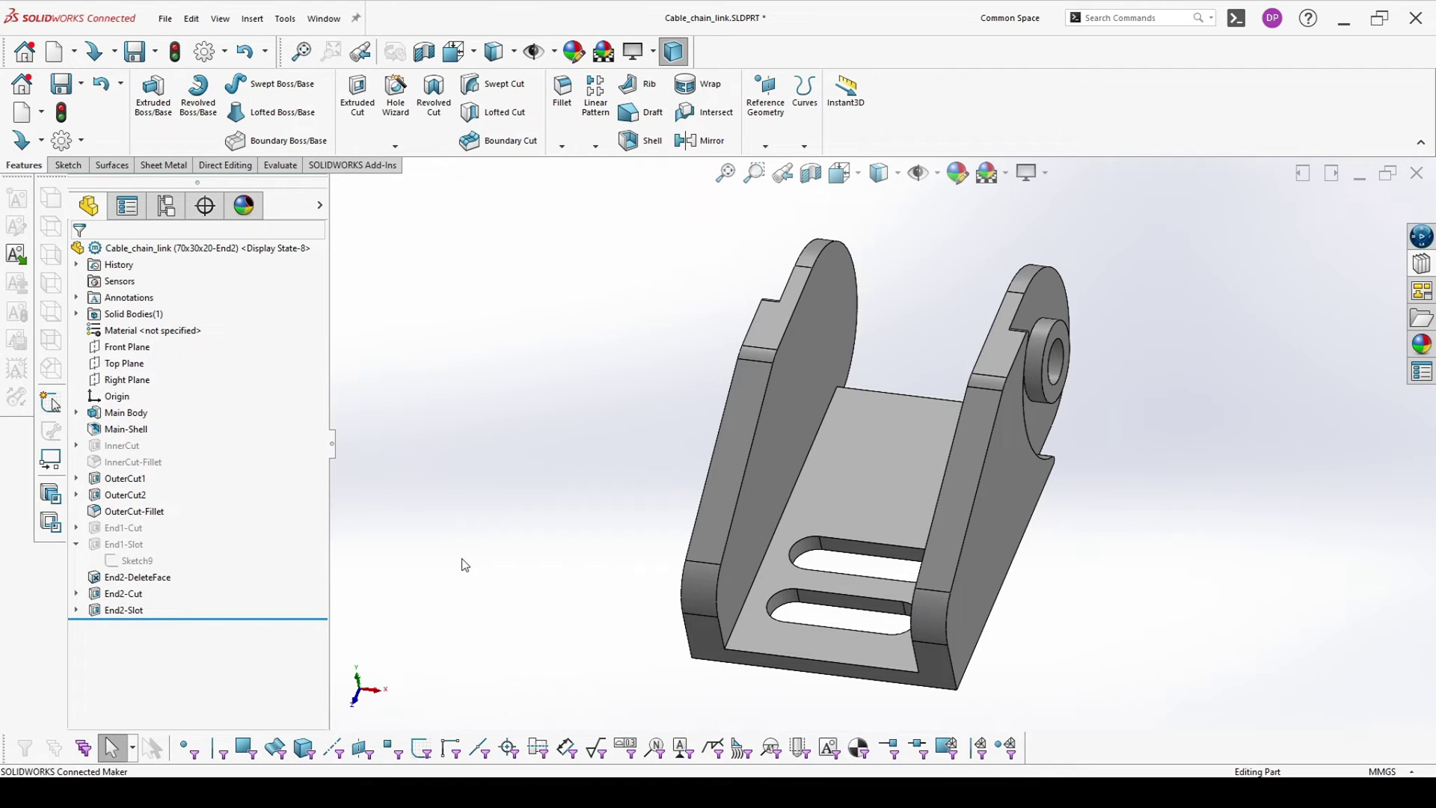
Step: Review the suppression settings of End2-Slot across all configurations
{"action": "left_click", "coordinate": [124, 611]}
{"action": "right_click", "coordinate": [125, 612]}
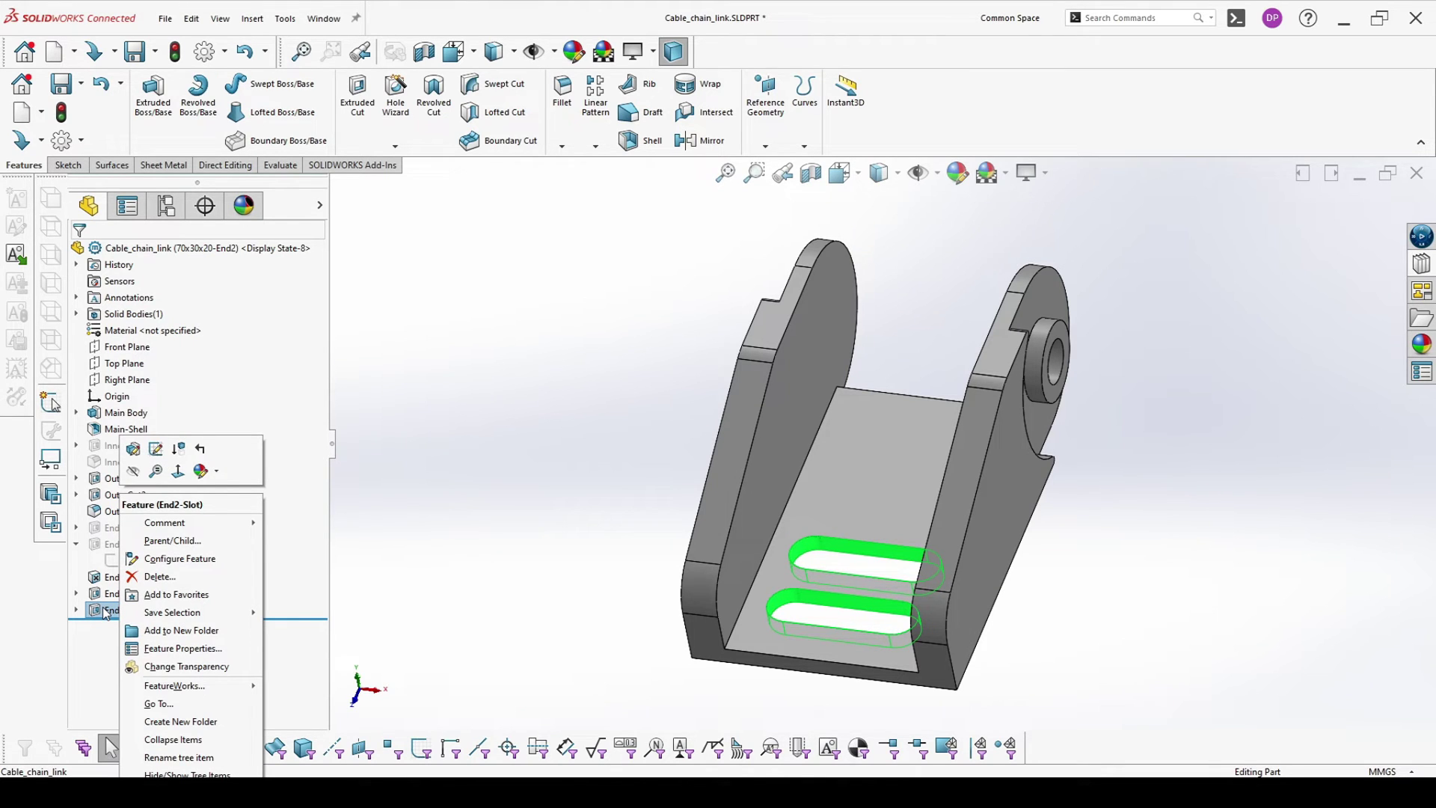
{"action": "left_click", "coordinate": [179, 559]}
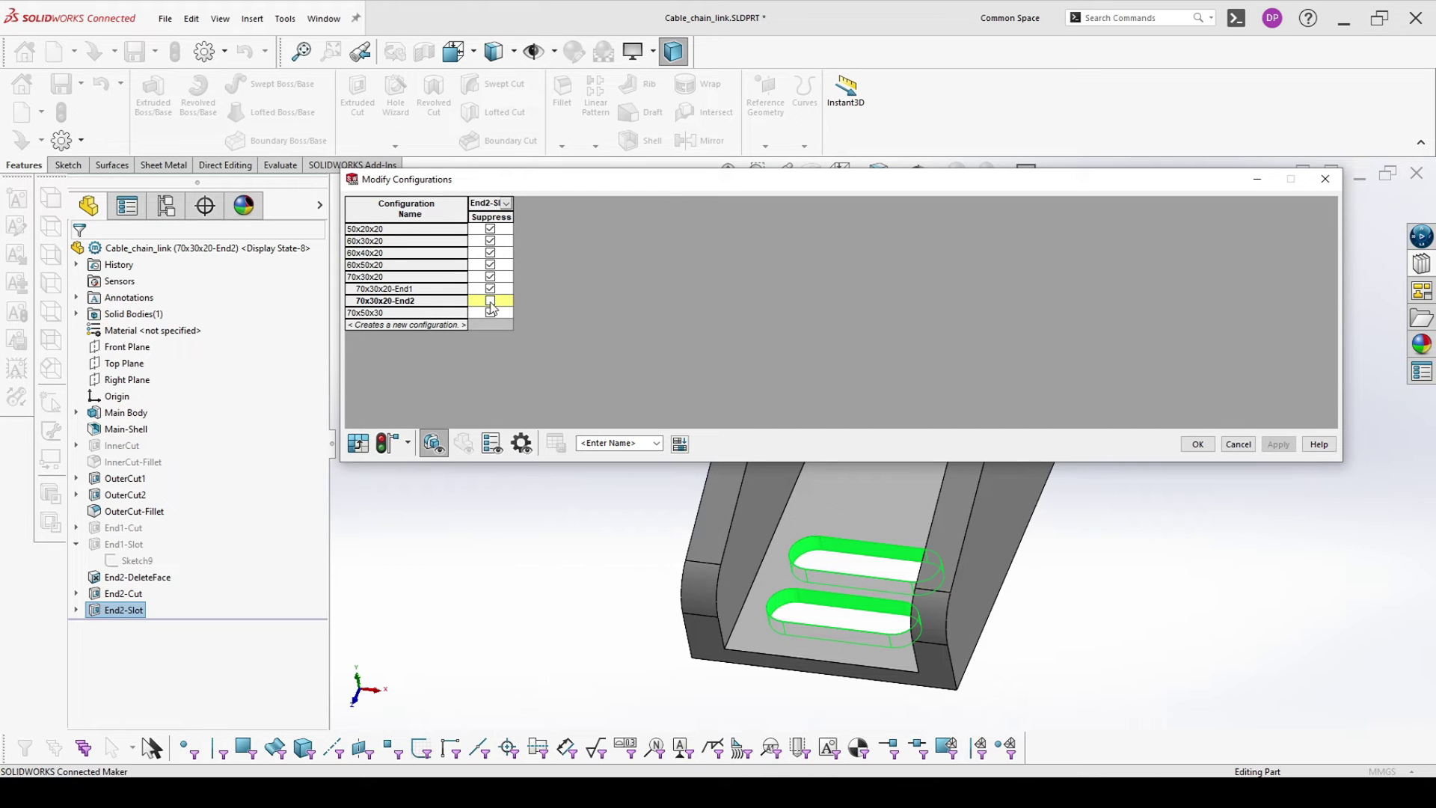
{"action": "left_click", "coordinate": [1198, 445]}
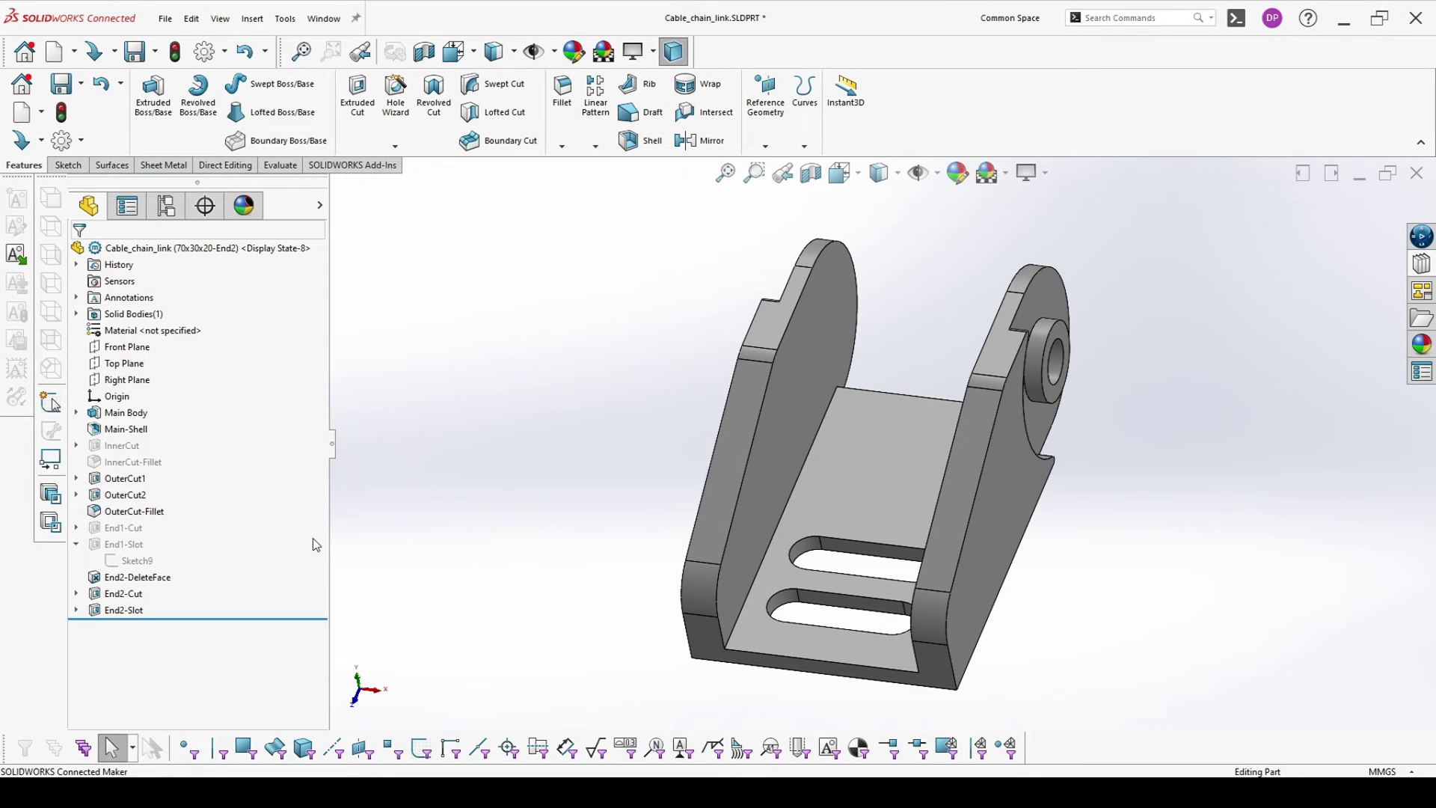
Step: Review the suppression settings of End1-Slot across all configurations
{"action": "left_click", "coordinate": [77, 544]}
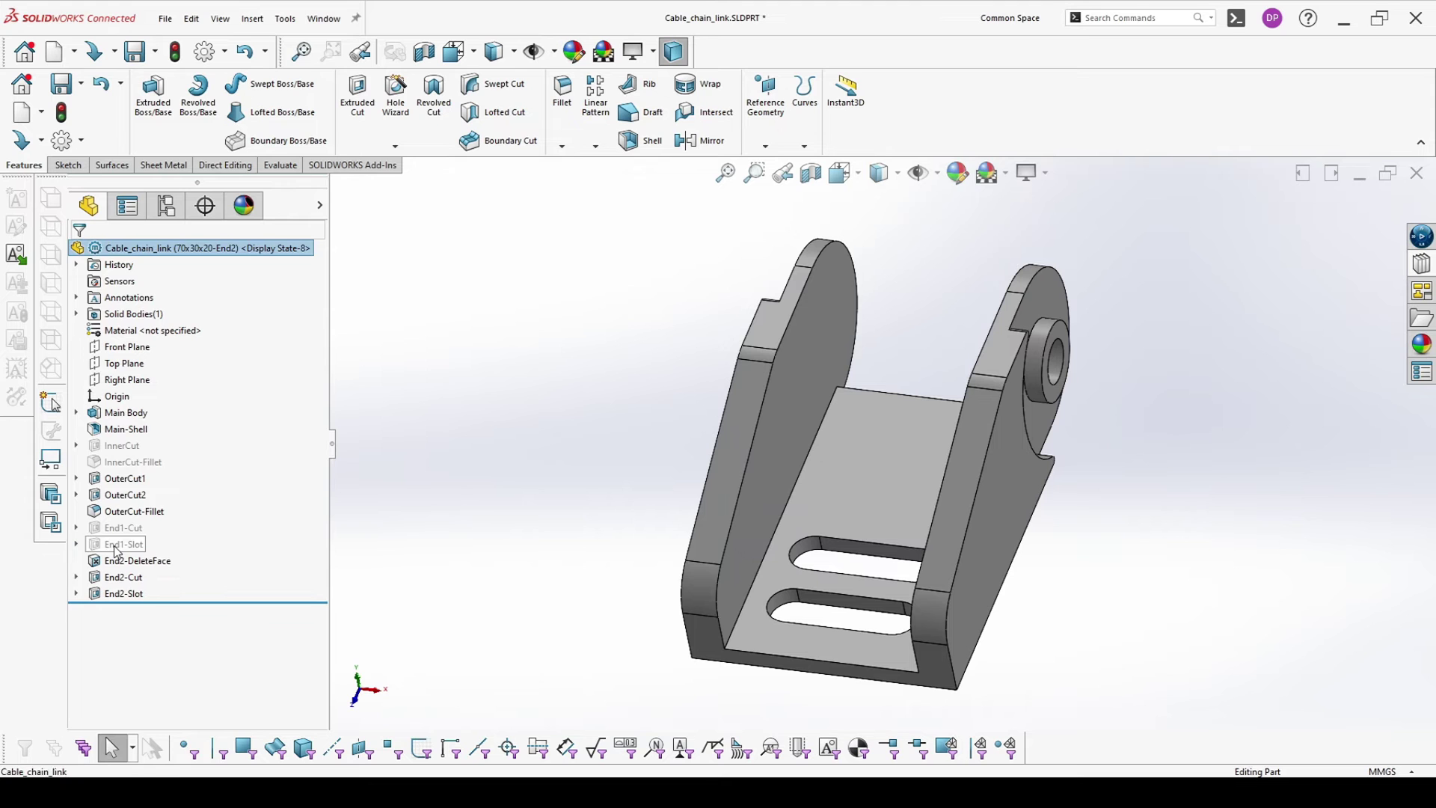
{"action": "right_click", "coordinate": [114, 545]}
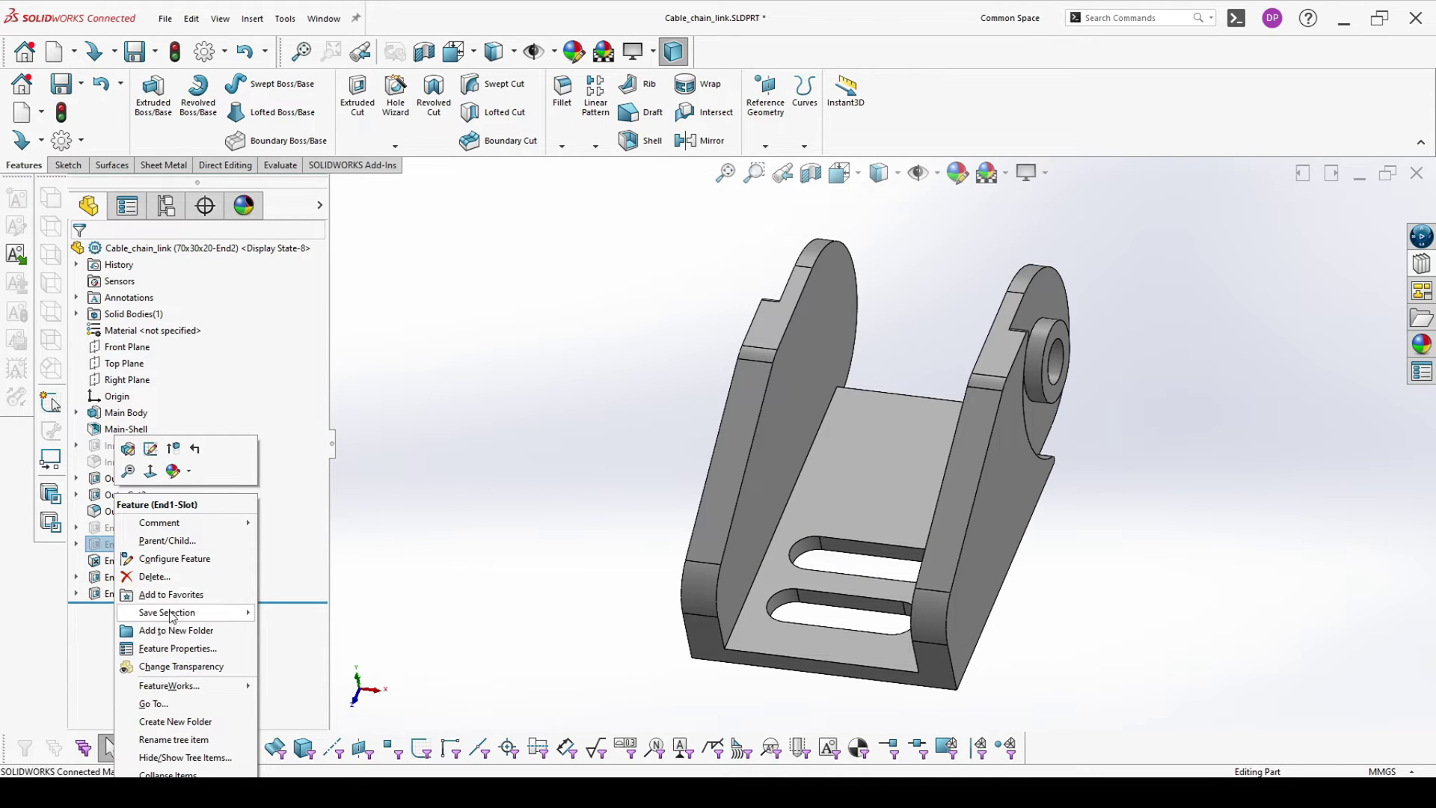
{"action": "left_click", "coordinate": [177, 560]}
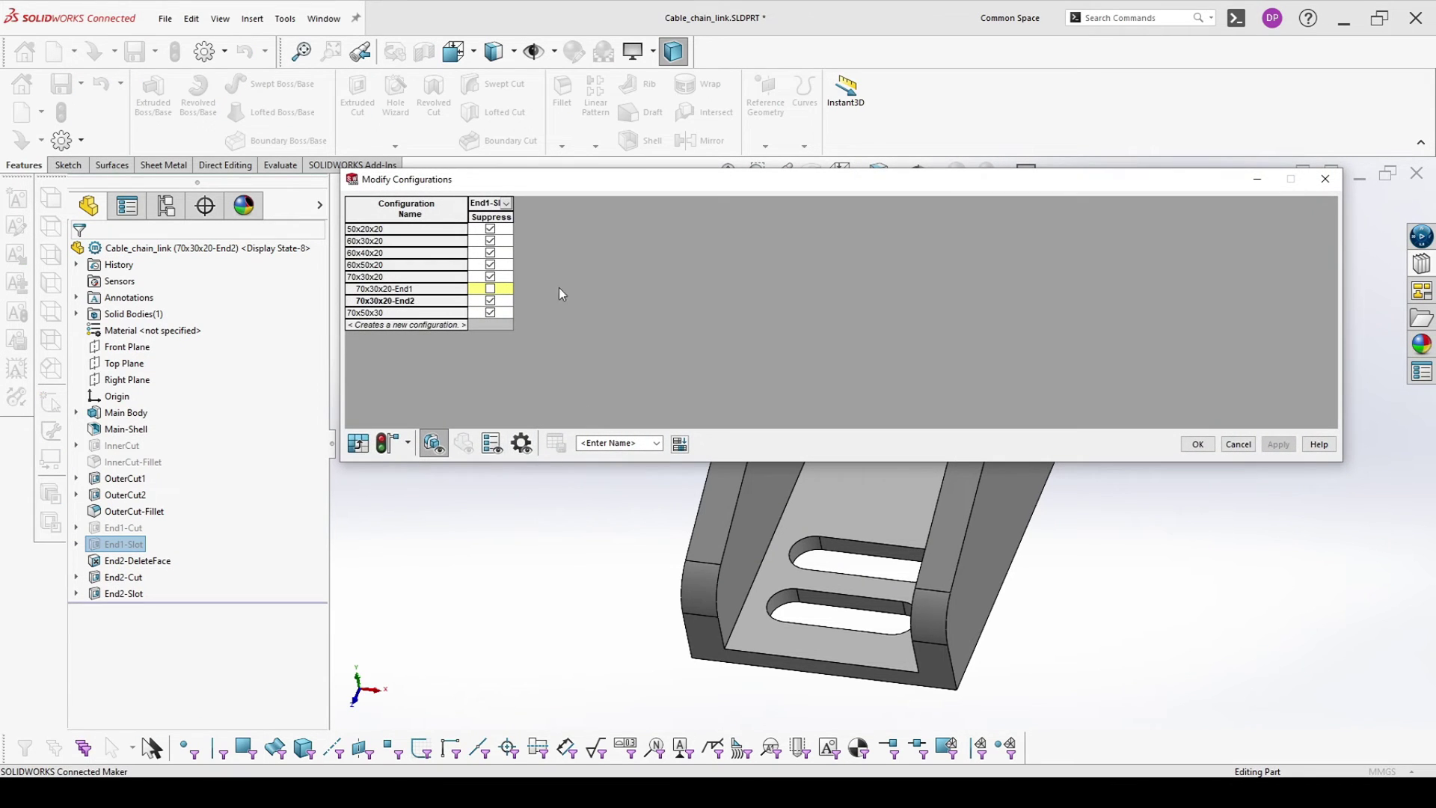
{"action": "left_click", "coordinate": [1199, 444]}
{"action": "middle_click_drag", "start_coordinate": [998, 506], "coordinate": [1026, 498]}
{"action": "scroll", "coordinate": [1031, 504], "scroll_direction": "up", "scroll_amount": 3}
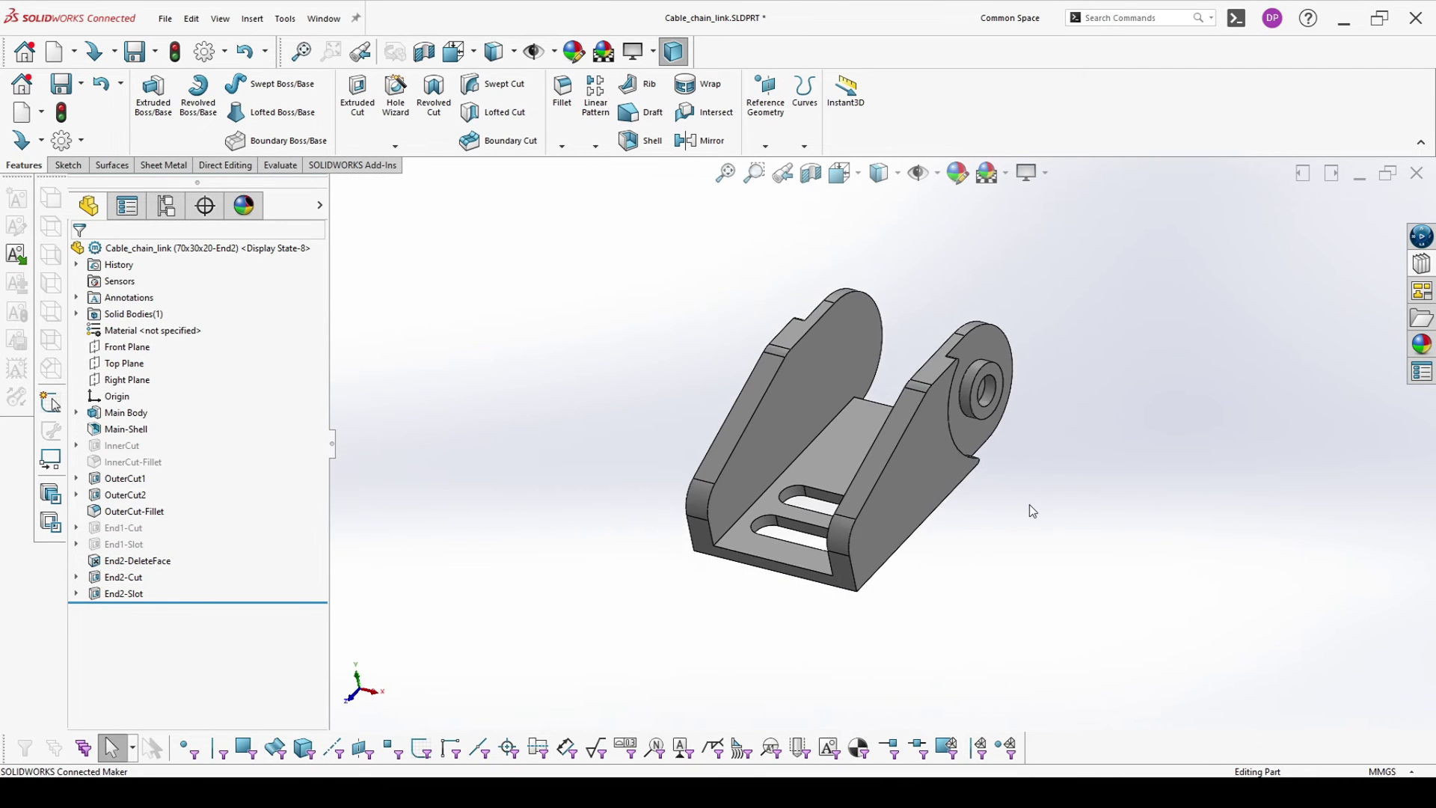
{"action": "scroll", "coordinate": [1031, 504], "scroll_direction": "down", "scroll_amount": 2}
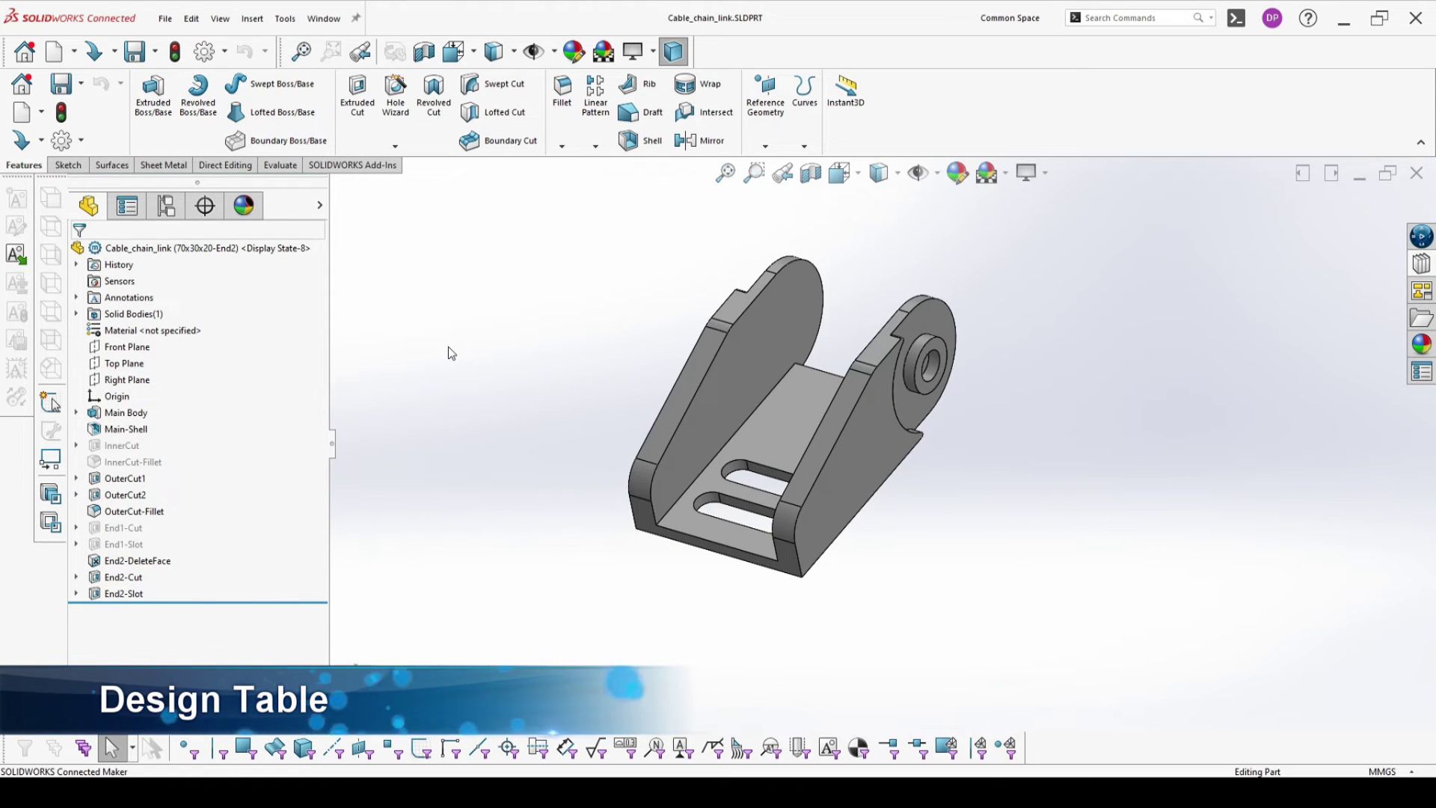
Step: Insert an auto-created Excel design table and enlarge its sheet so all columns from the configuration names onward can be read
{"action": "left_click", "coordinate": [253, 21]}
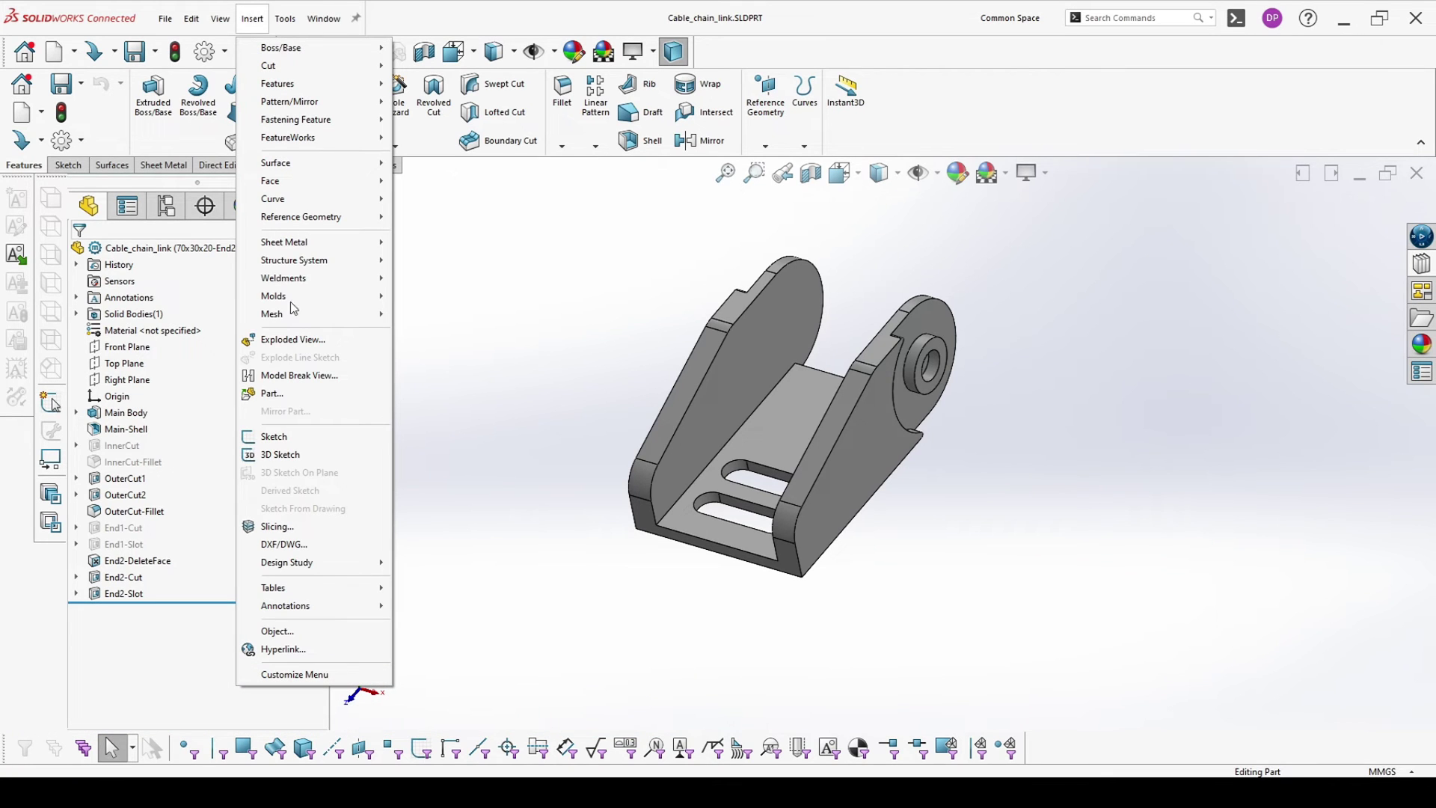
{"action": "mouse_move", "coordinate": [299, 588]}
{"action": "left_click", "coordinate": [458, 607]}
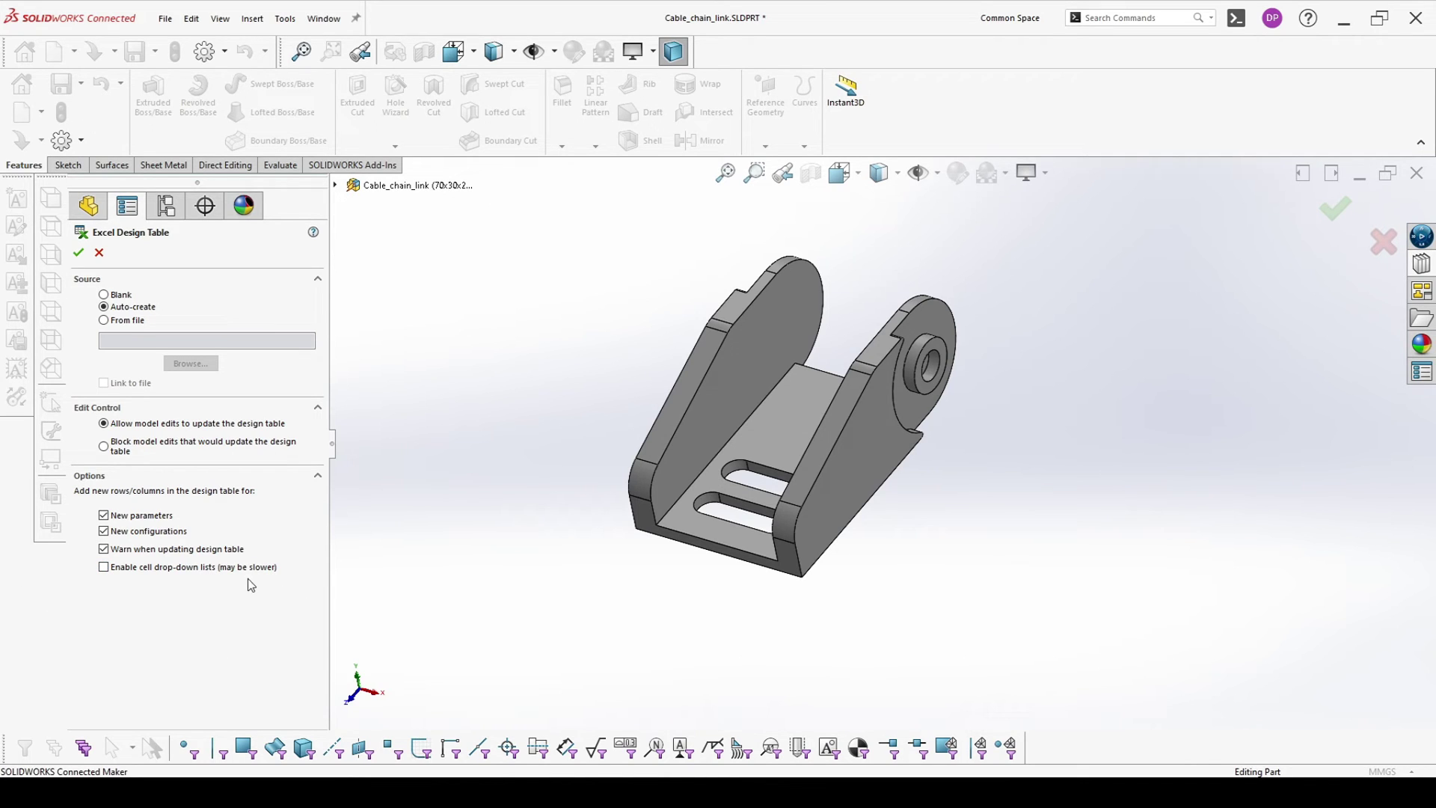
{"action": "left_click", "coordinate": [81, 254]}
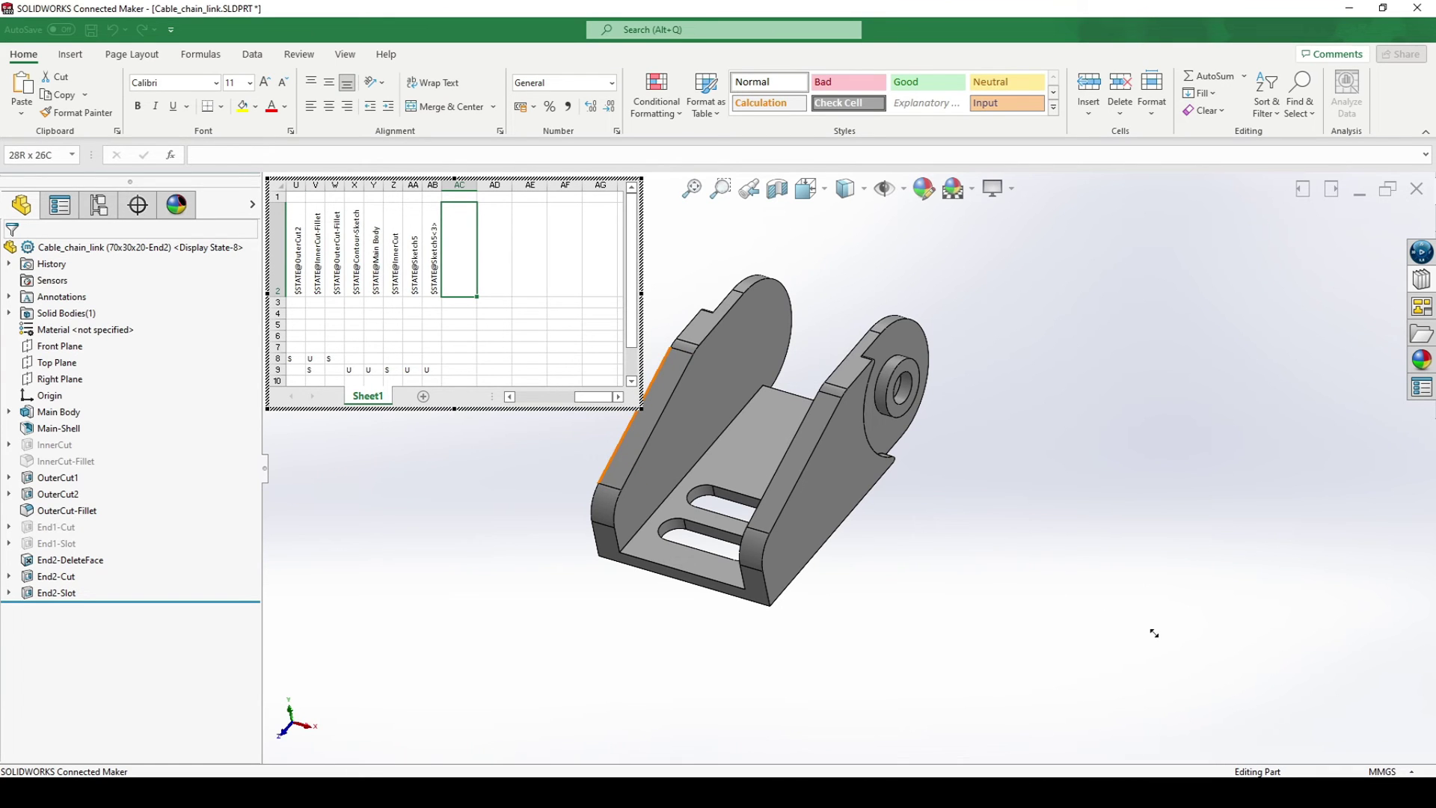
{"action": "left_click_drag", "start_coordinate": [1211, 651], "coordinate": [1201, 646]}
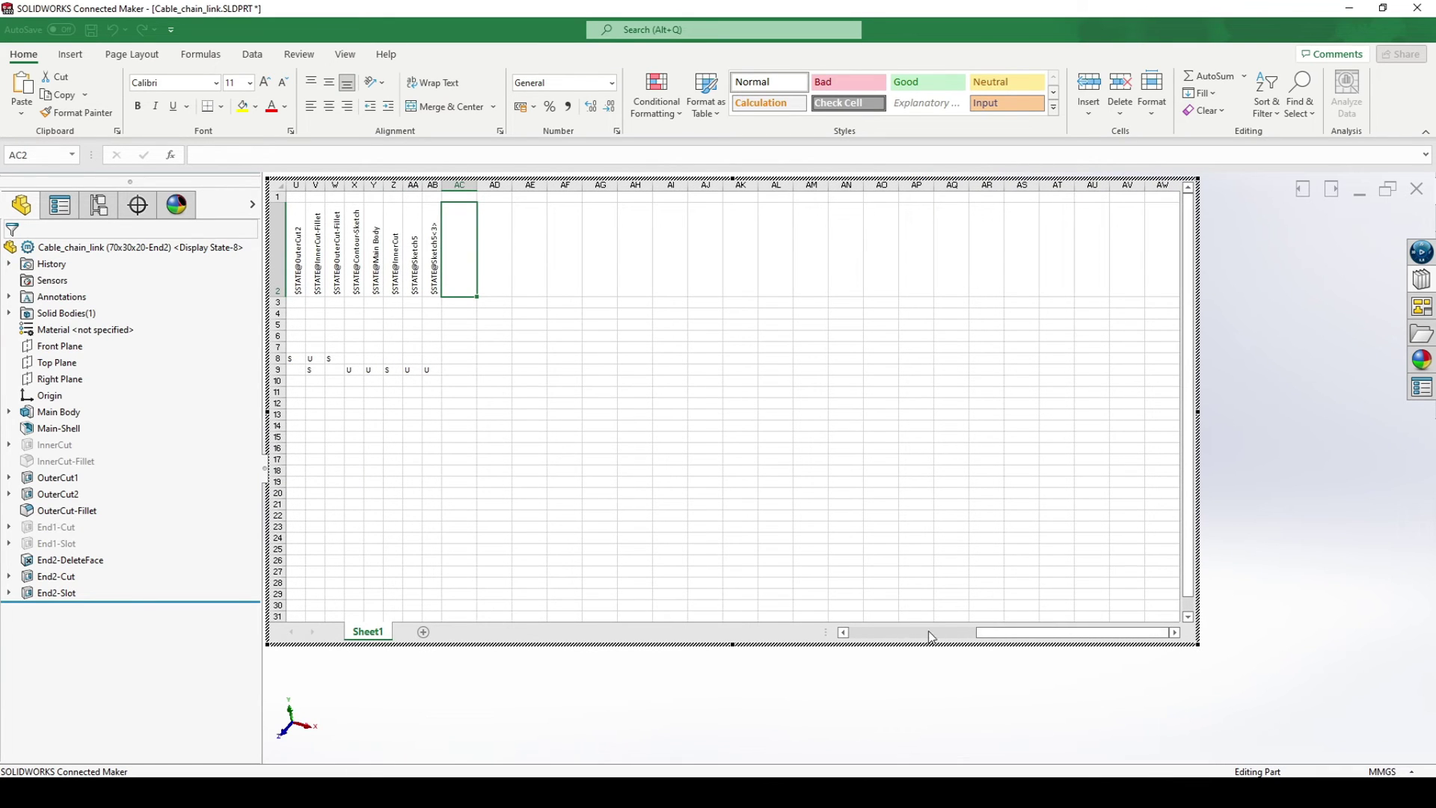
{"action": "left_click_drag", "start_coordinate": [995, 637], "coordinate": [812, 618]}
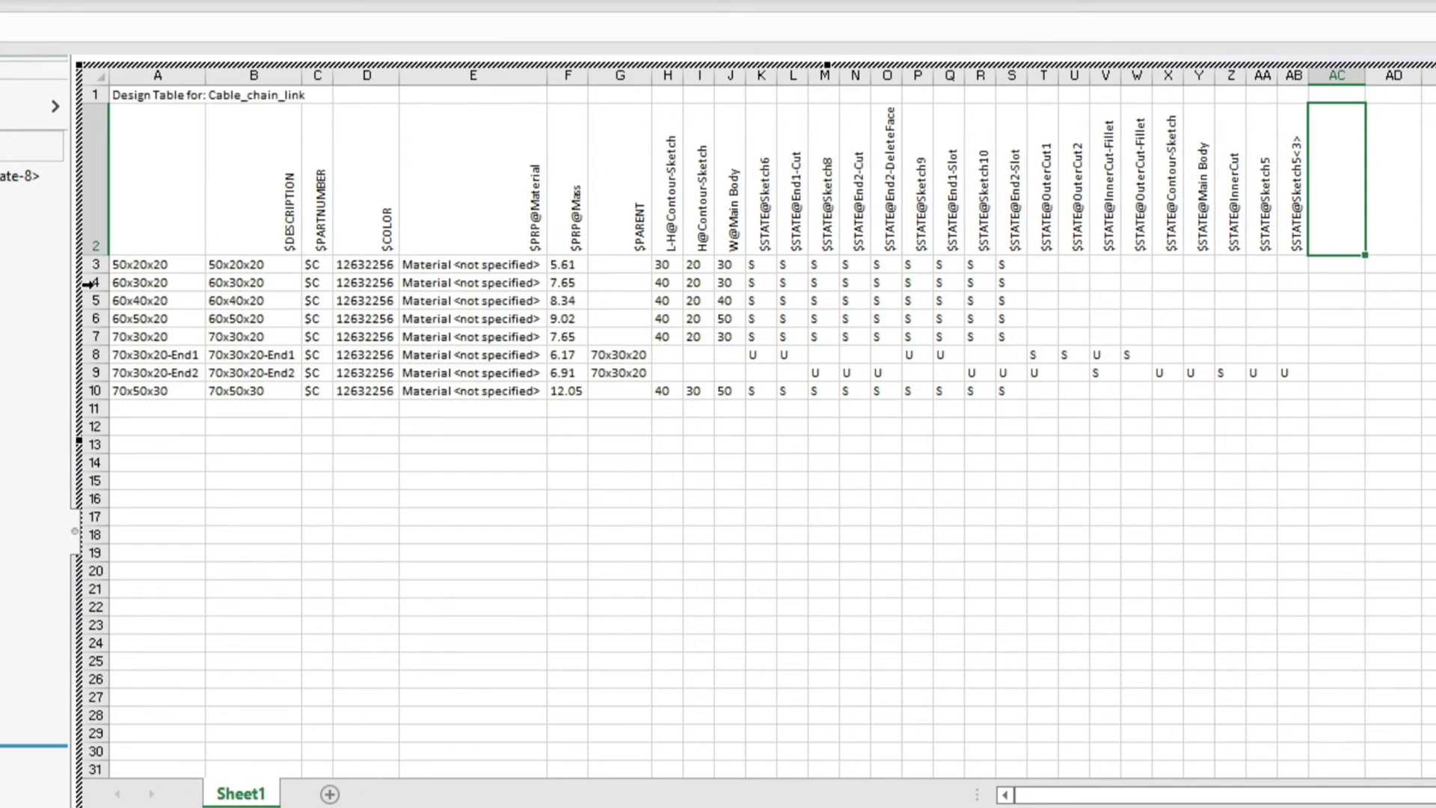
Step: Examine the design table's configuration names and its description, part number, color, material and mass columns
{"action": "left_click", "coordinate": [318, 269]}
{"action": "left_click_drag", "start_coordinate": [160, 210], "coordinate": [166, 458]}
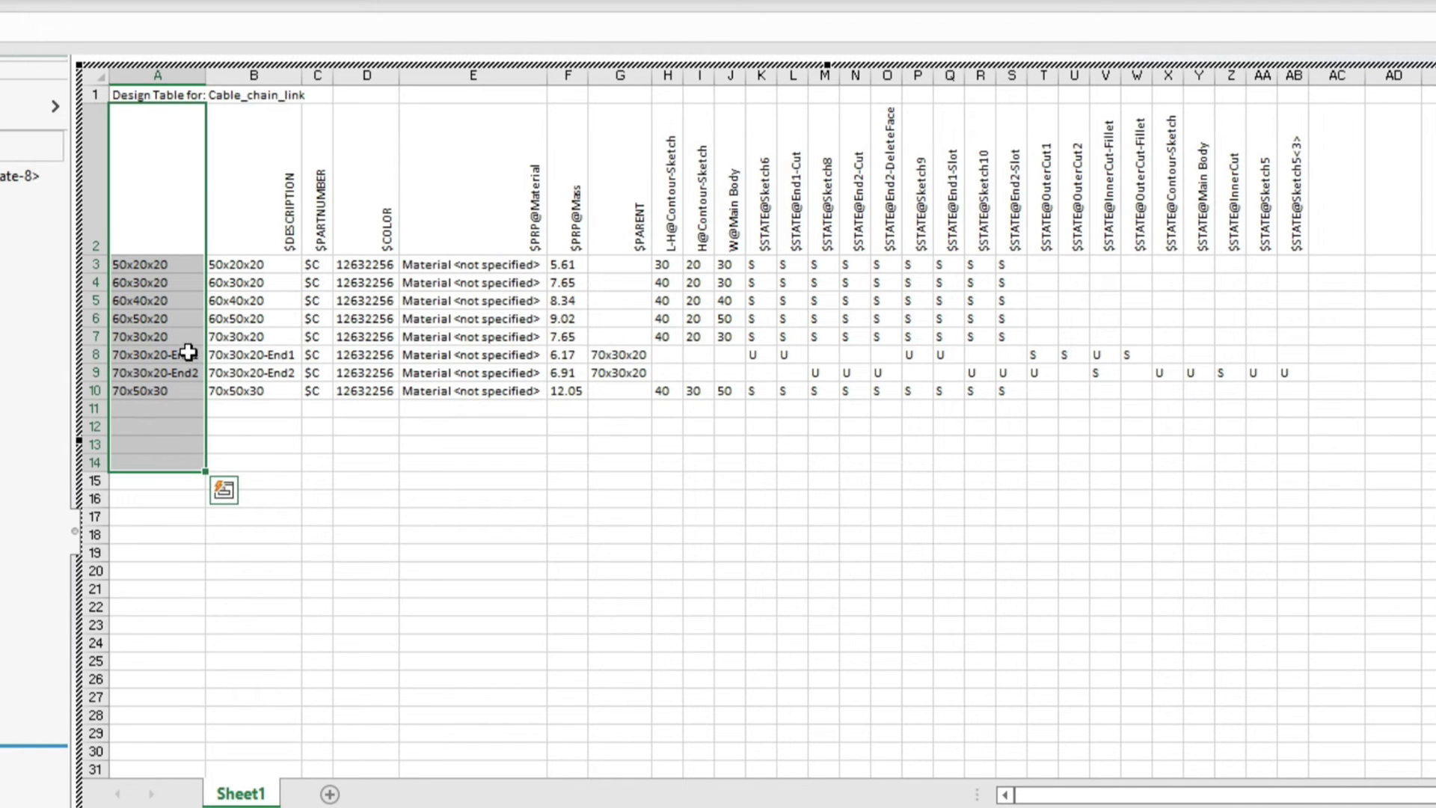
{"action": "left_click", "coordinate": [270, 203]}
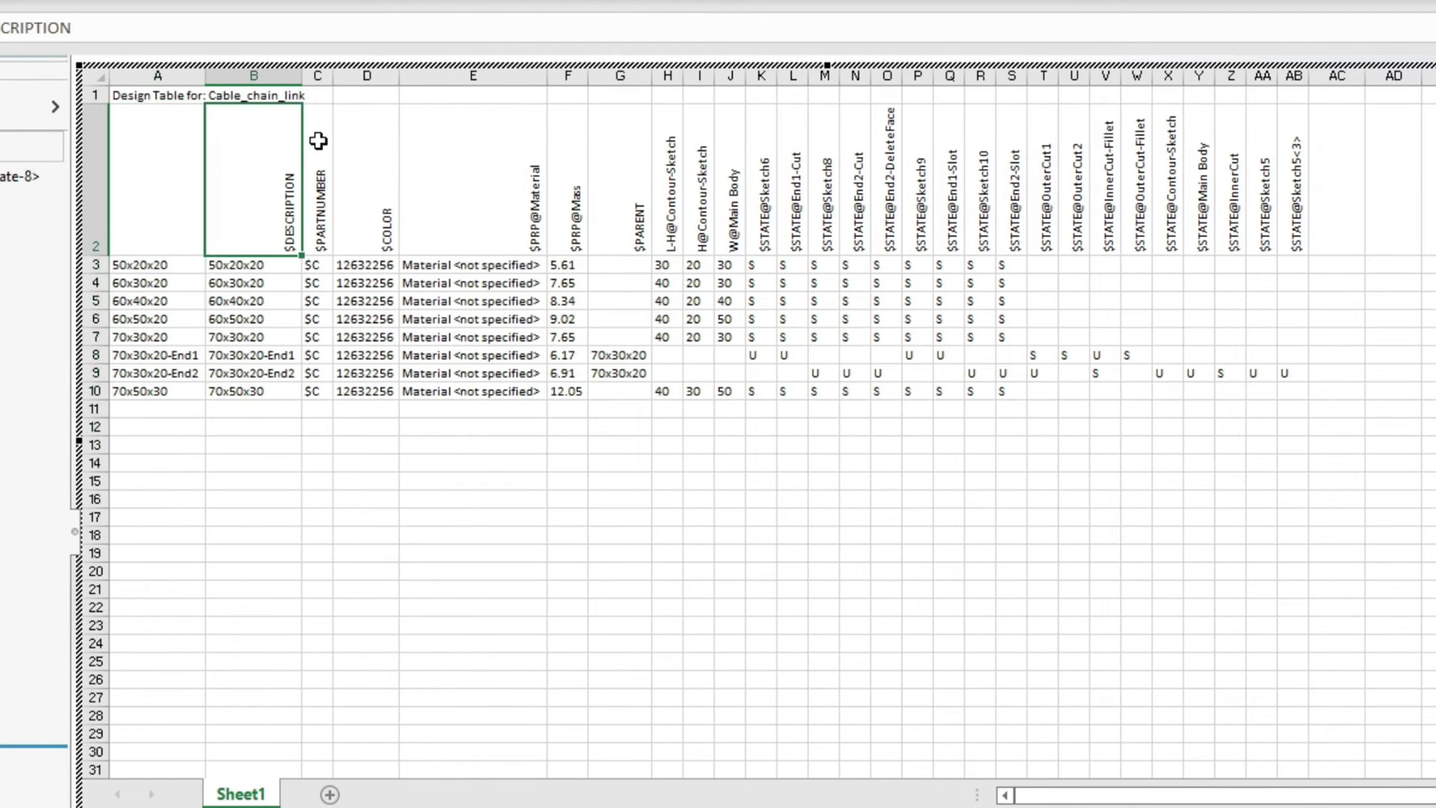
{"action": "left_click", "coordinate": [317, 223]}
{"action": "left_click", "coordinate": [369, 146]}
{"action": "left_click", "coordinate": [463, 156]}
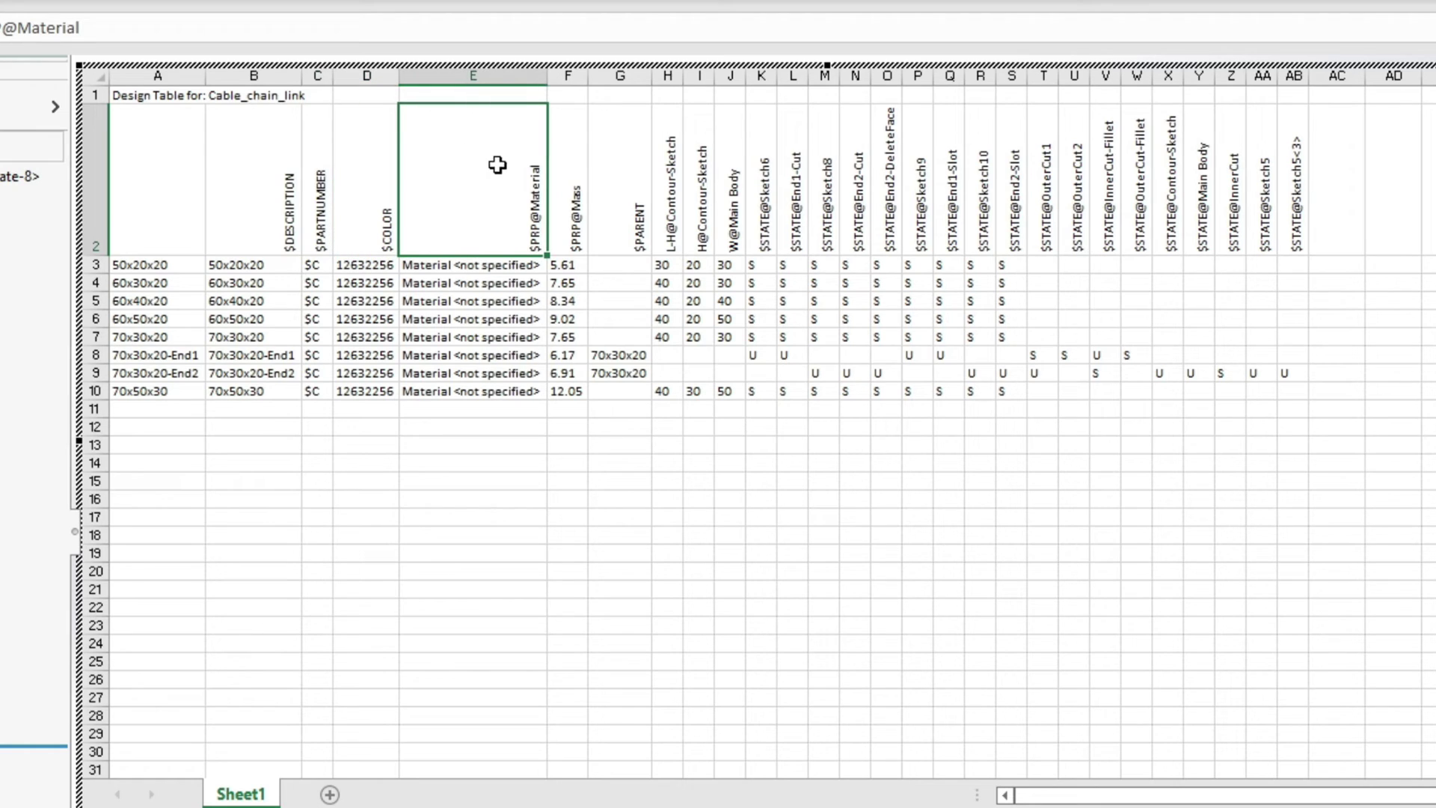
{"action": "left_click", "coordinate": [572, 157]}
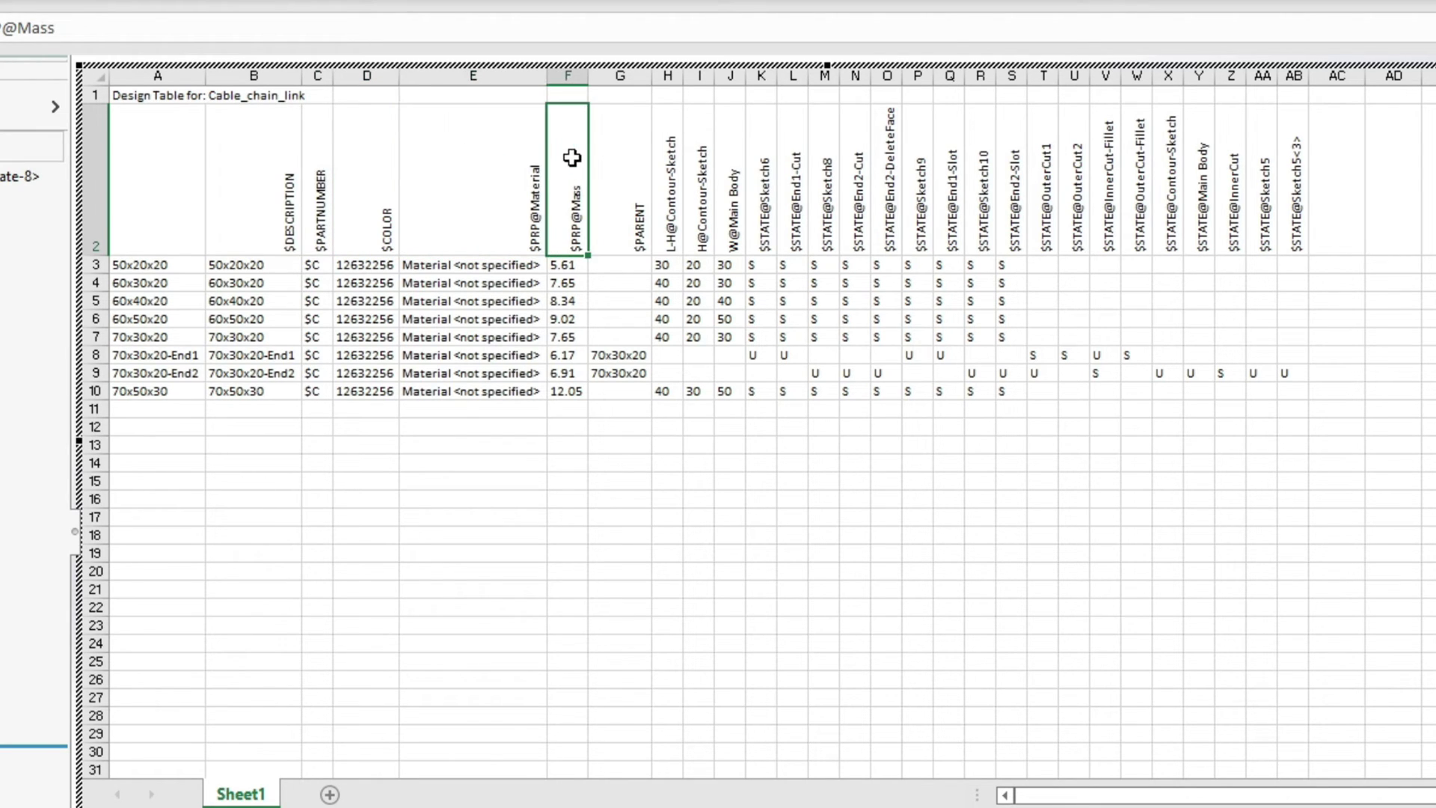
{"action": "left_click", "coordinate": [485, 164]}
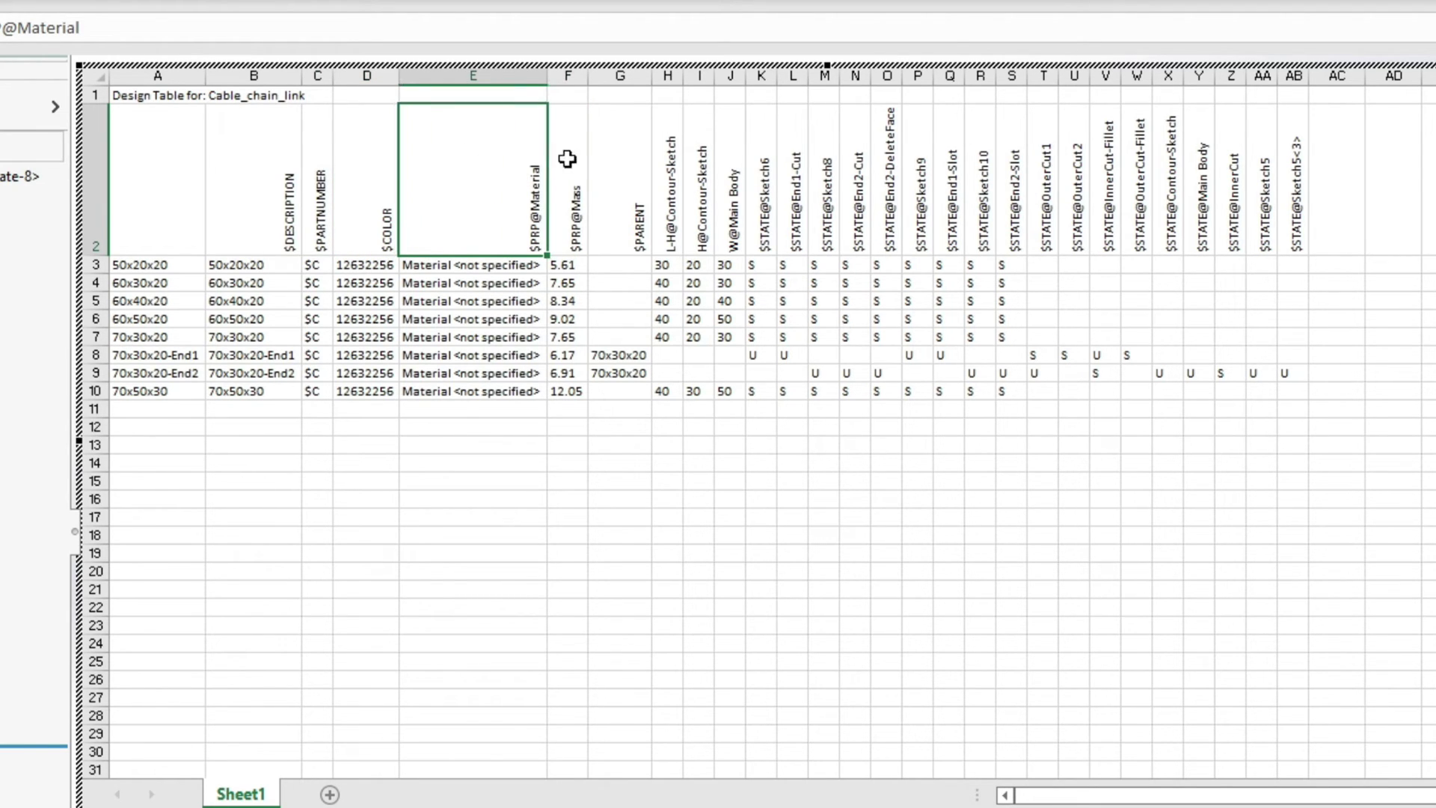
Step: Delete the $PARTNUMBER, $COLOR, $PRP@Material and $PRP@Mass columns from the design table
{"action": "left_click", "coordinate": [318, 75]}
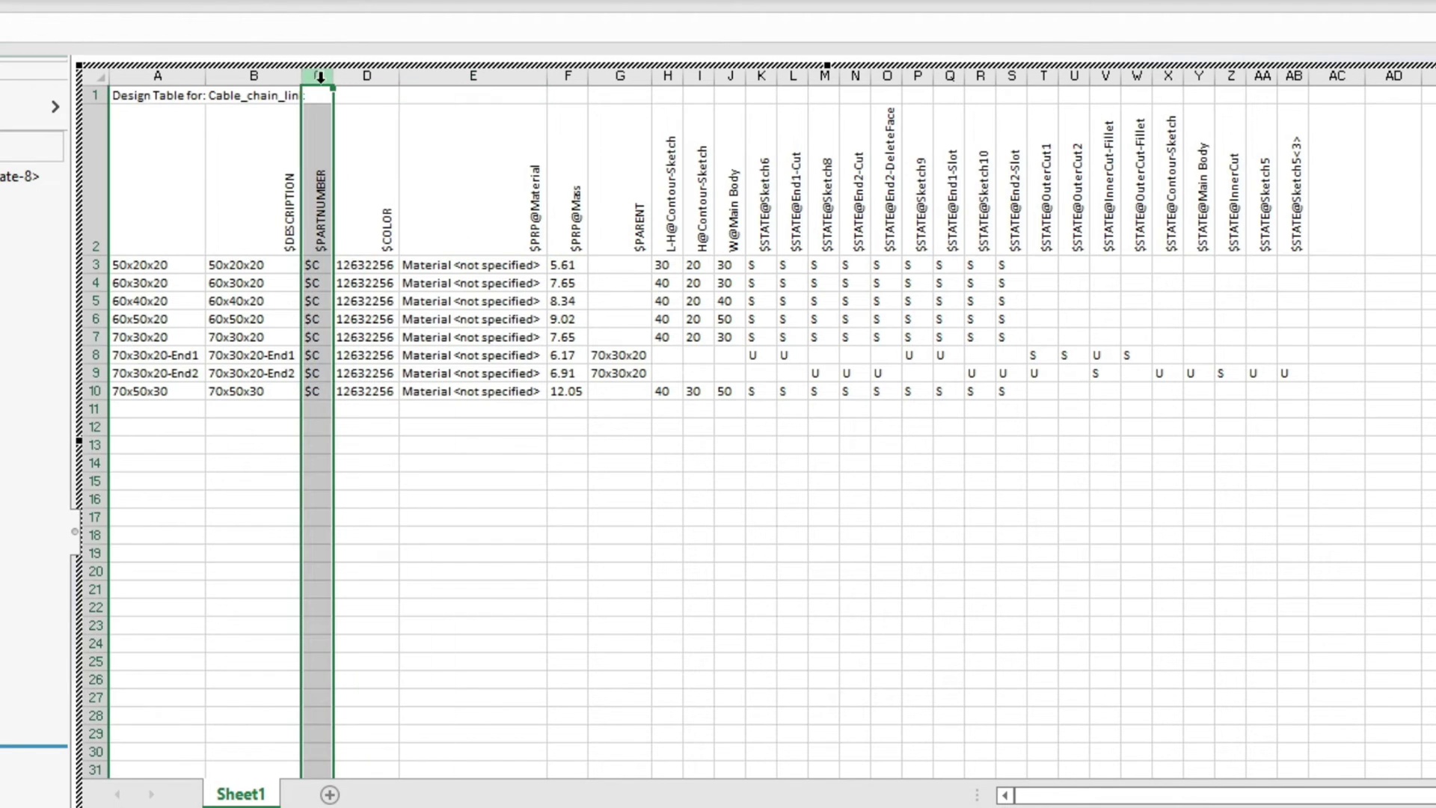
{"action": "left_click", "coordinate": [367, 78], "text": "ctrl"}
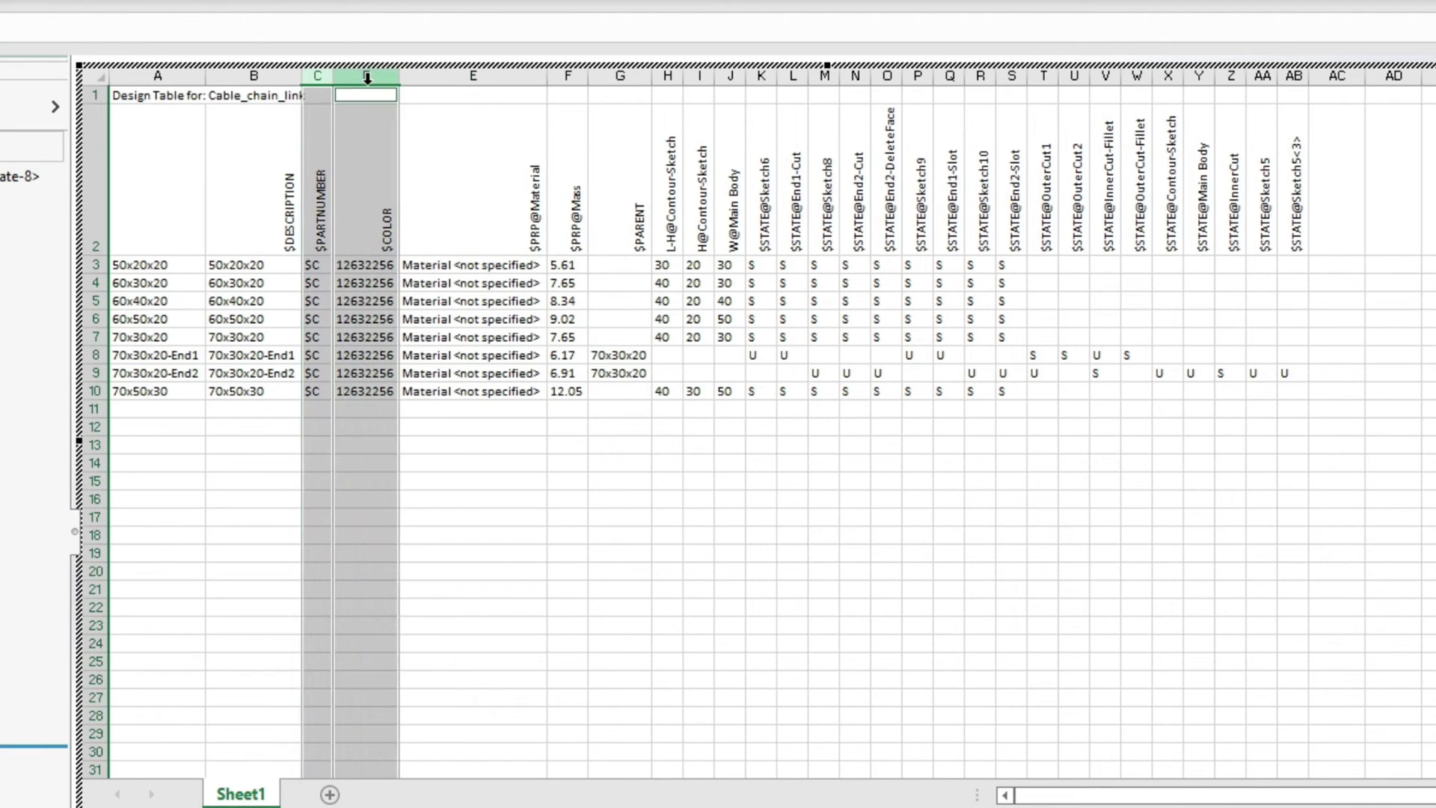
{"action": "left_click", "coordinate": [470, 76], "text": "ctrl"}
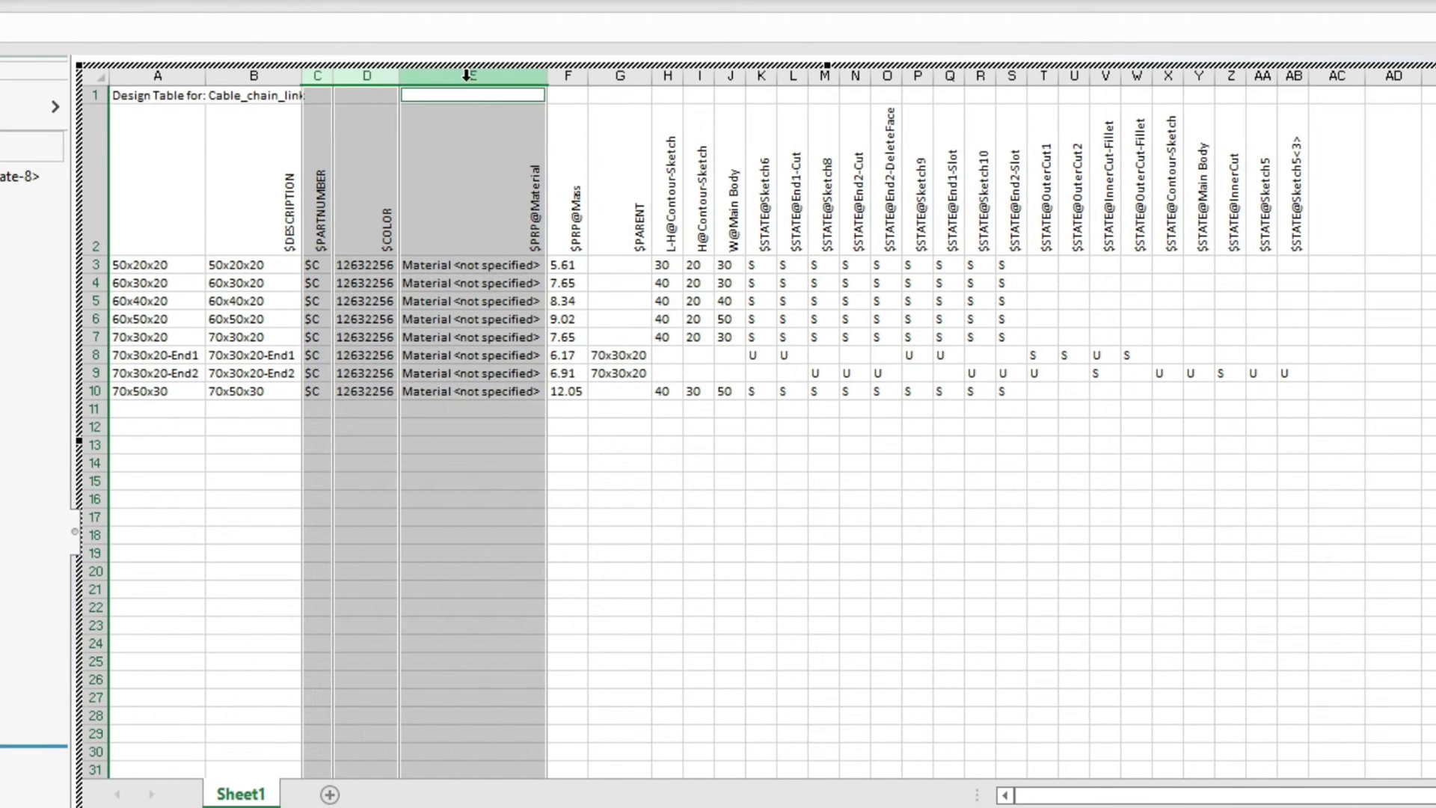
{"action": "left_click", "coordinate": [566, 77], "text": "ctrl"}
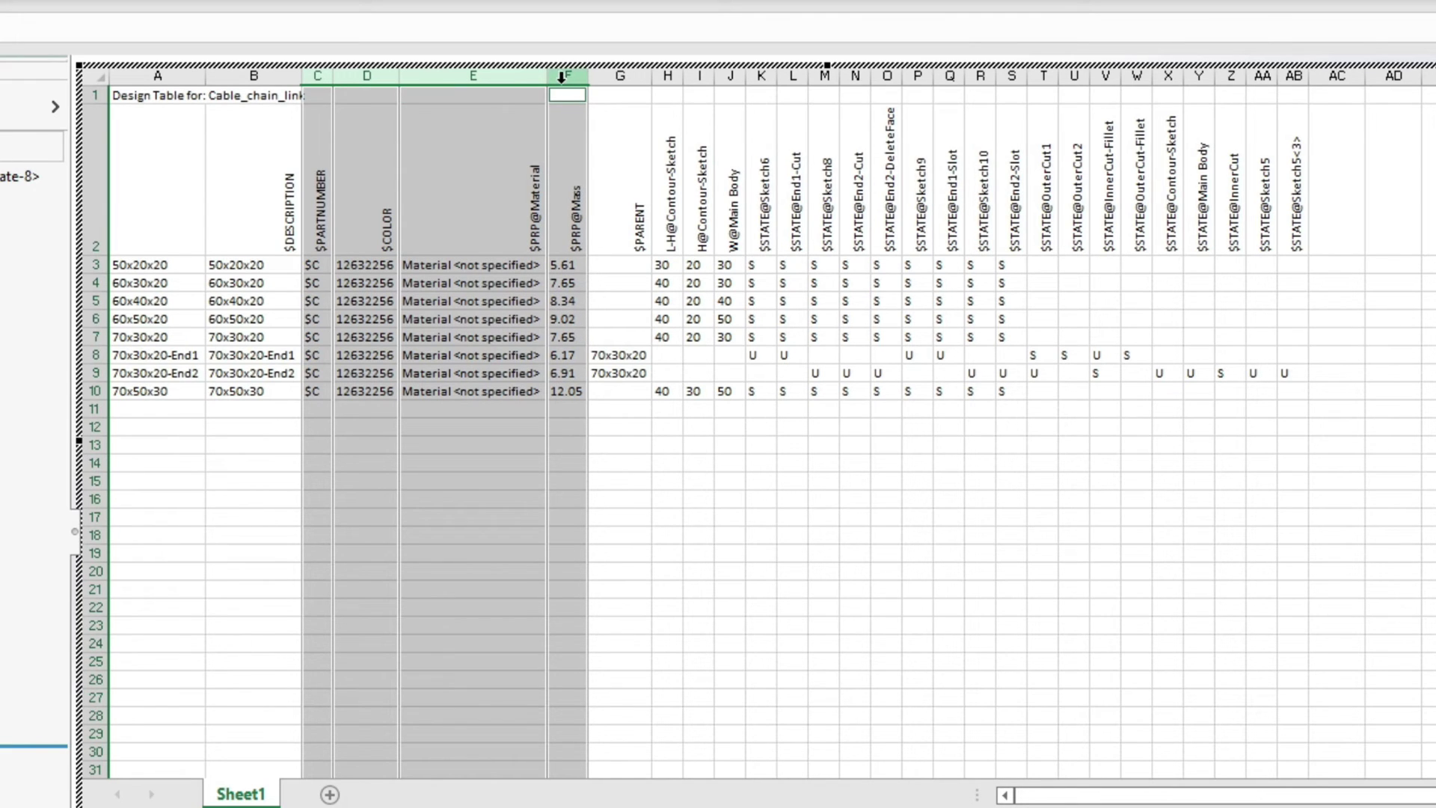
{"action": "right_click", "coordinate": [564, 76]}
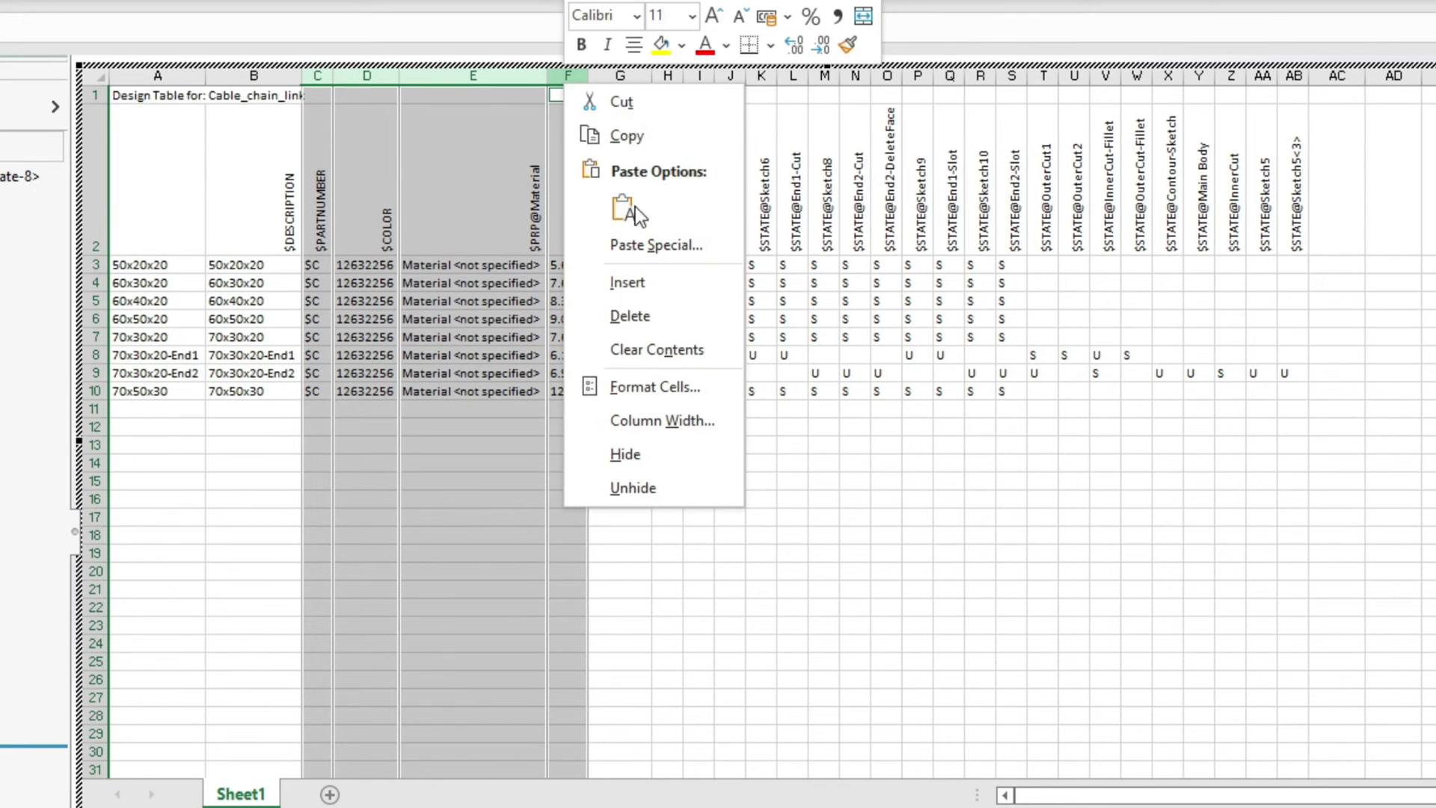
{"action": "left_click", "coordinate": [625, 315]}
{"action": "left_click", "coordinate": [563, 516]}
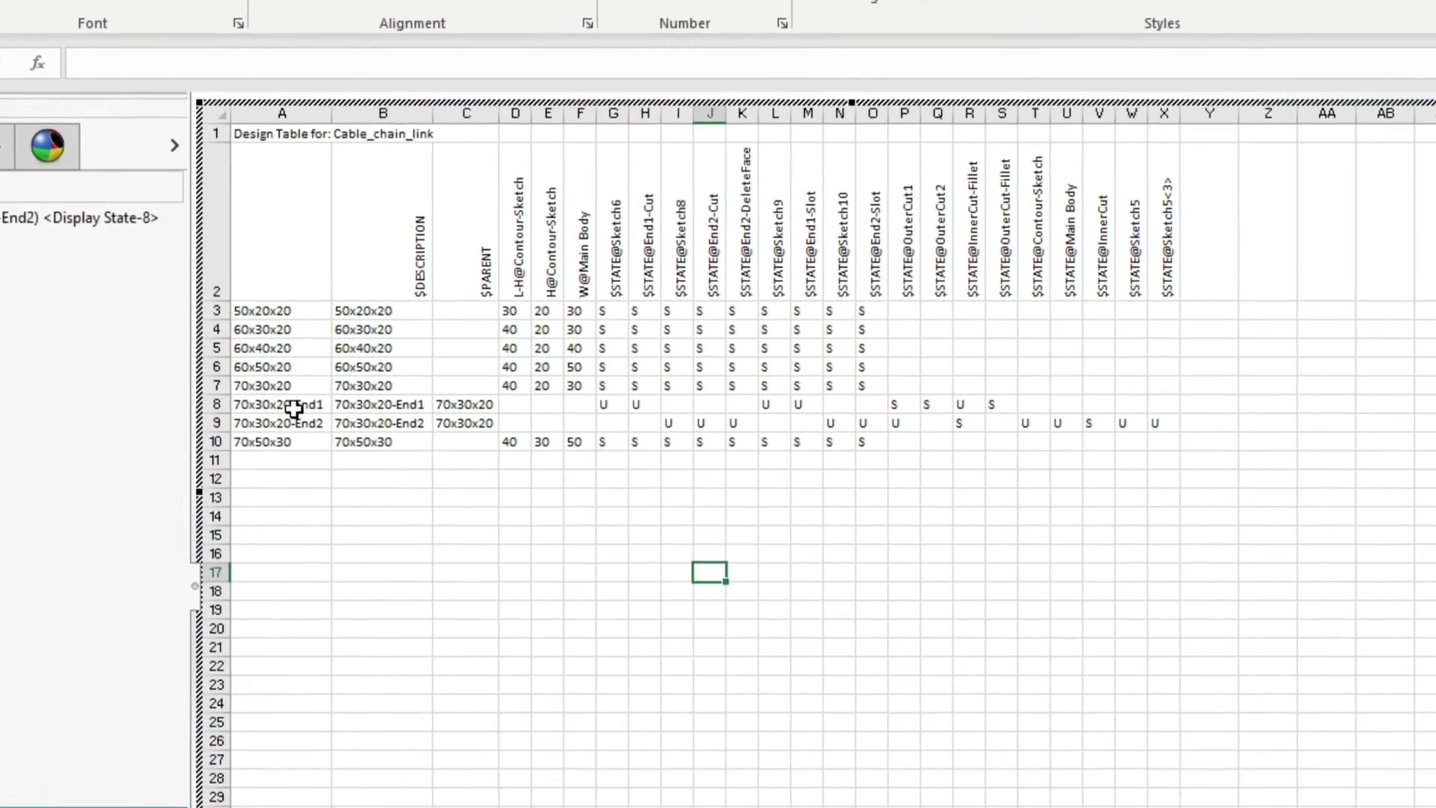
Step: Examine the design table rows of the 70x30x20-End1, 70x30x20-End2 and 70x50x30 configurations
{"action": "left_click_drag", "start_coordinate": [163, 356], "coordinate": [202, 368]}
{"action": "left_click_drag", "start_coordinate": [388, 436], "coordinate": [1241, 448]}
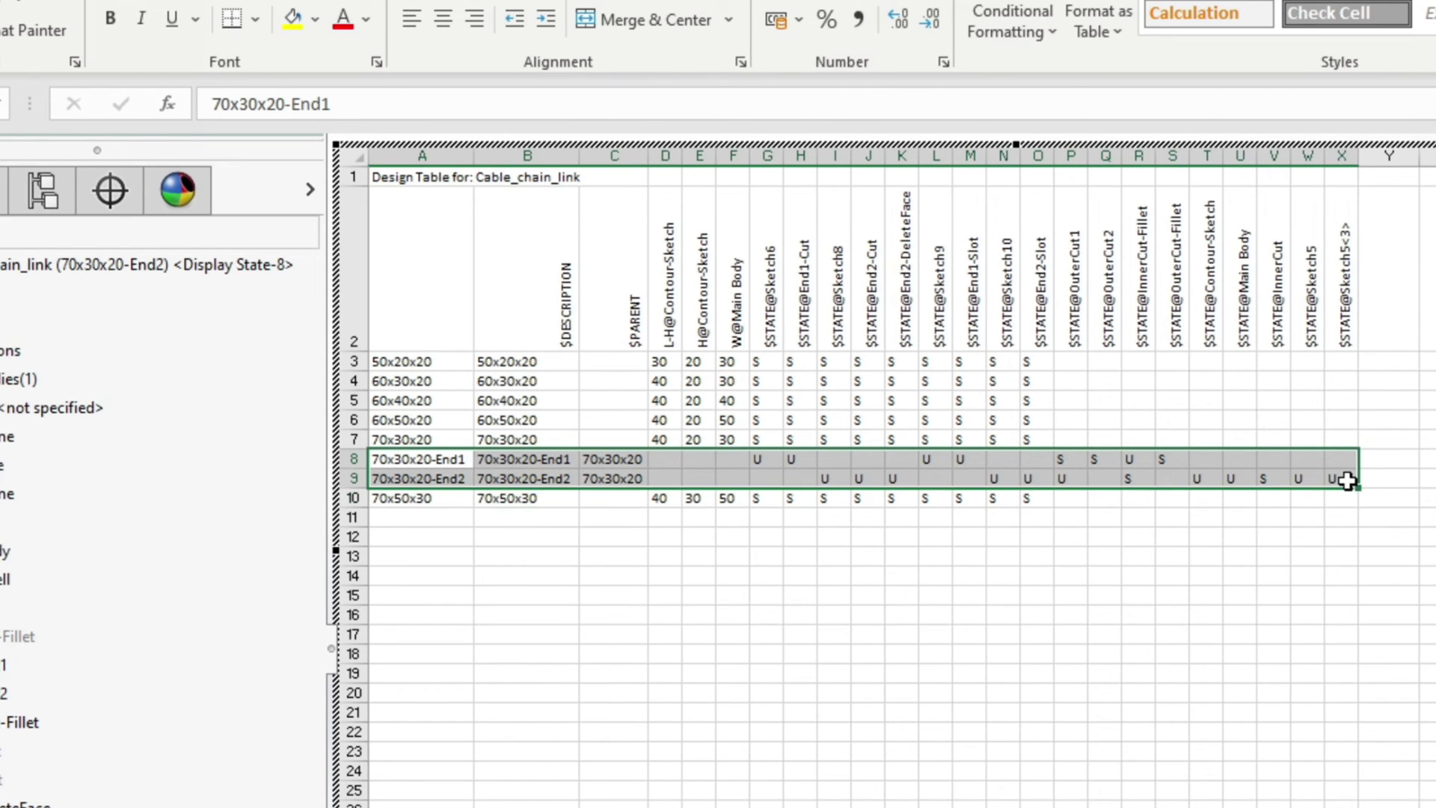
{"action": "left_click", "coordinate": [661, 612]}
{"action": "left_click_drag", "start_coordinate": [433, 497], "coordinate": [1263, 517]}
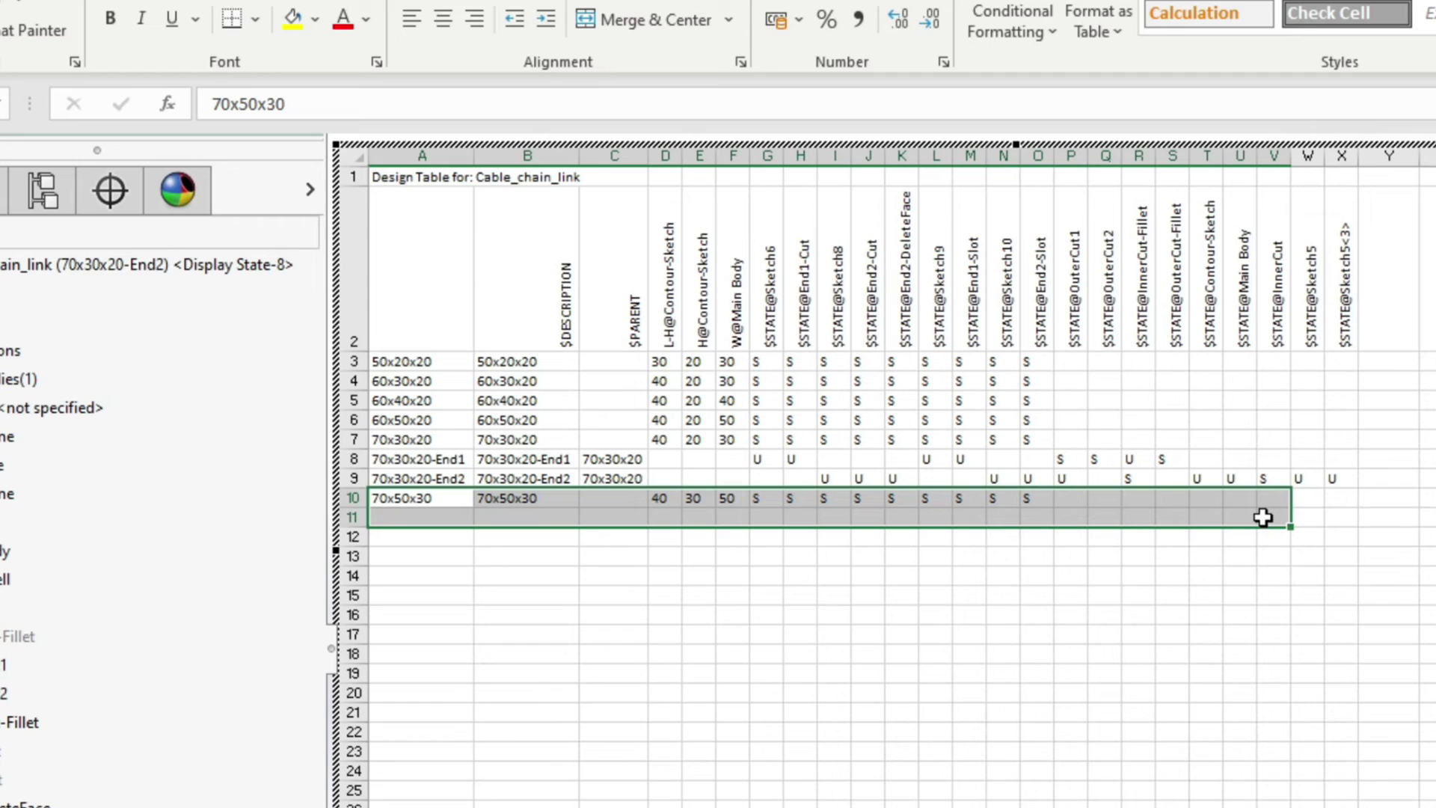
Step: Apply the General number format to the name, description and parent cells of the 70x30x20-End1 and 70x30x20-End2 rows
{"action": "left_click_drag", "start_coordinate": [1264, 517], "coordinate": [1253, 519]}
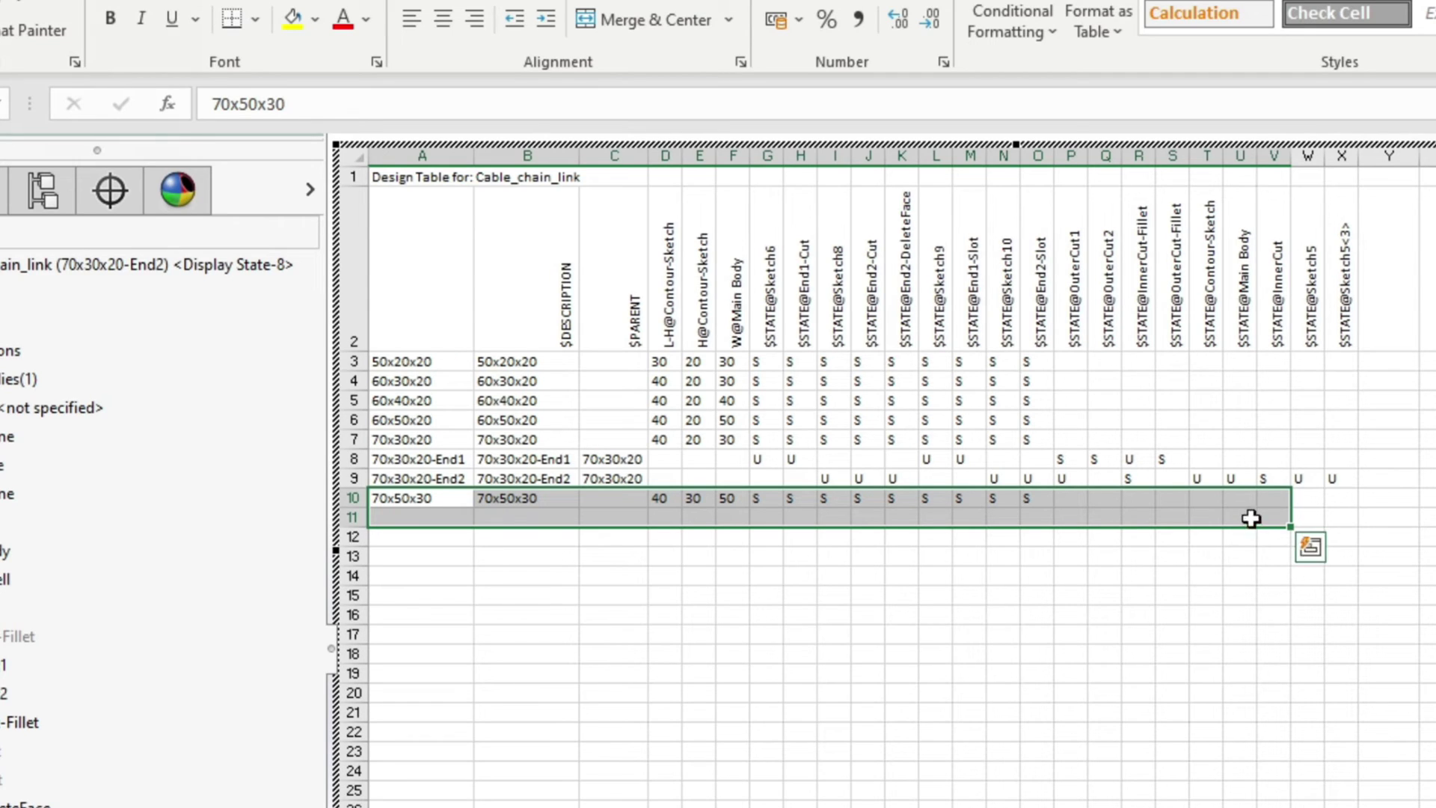
{"action": "left_click", "coordinate": [694, 632]}
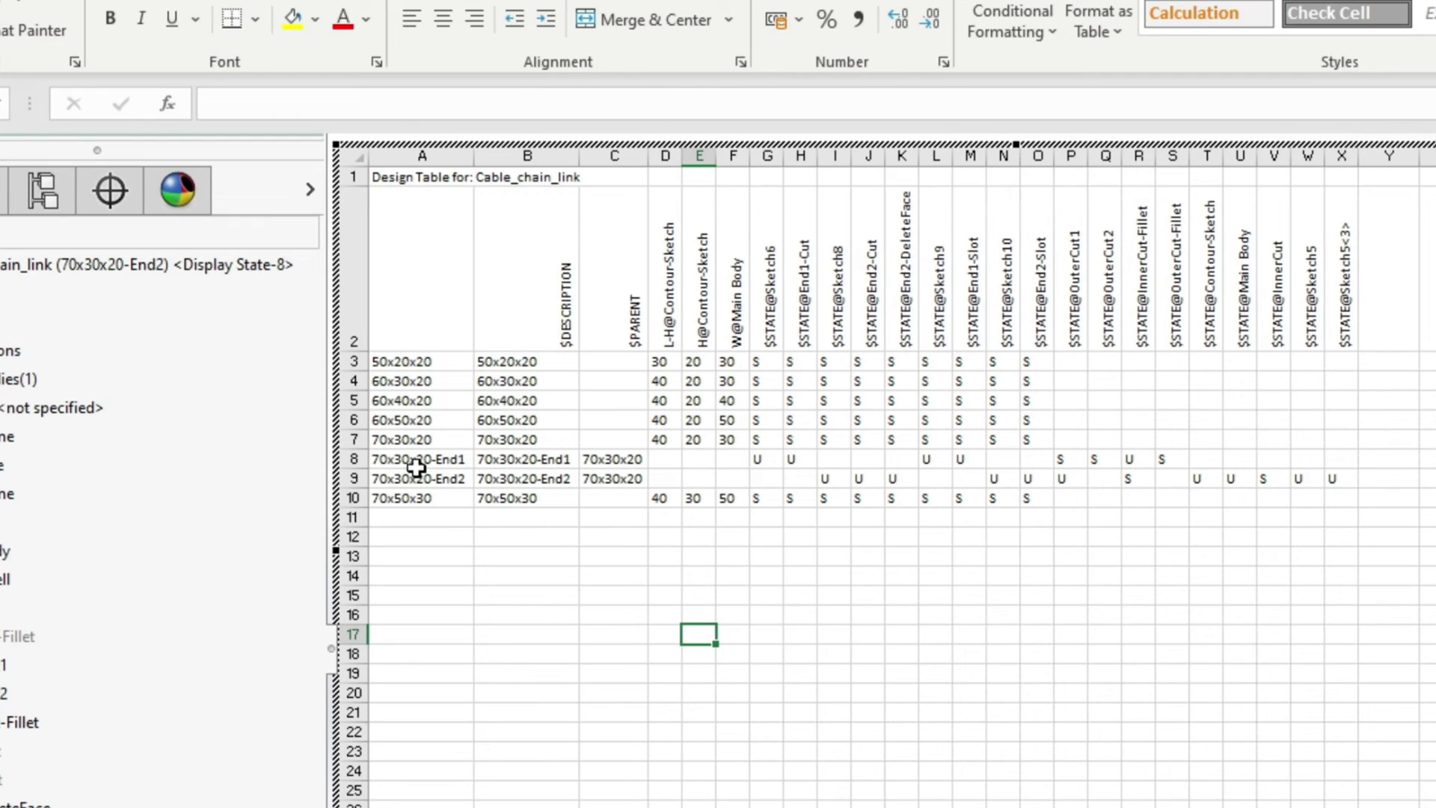
{"action": "left_click_drag", "start_coordinate": [418, 458], "coordinate": [618, 472]}
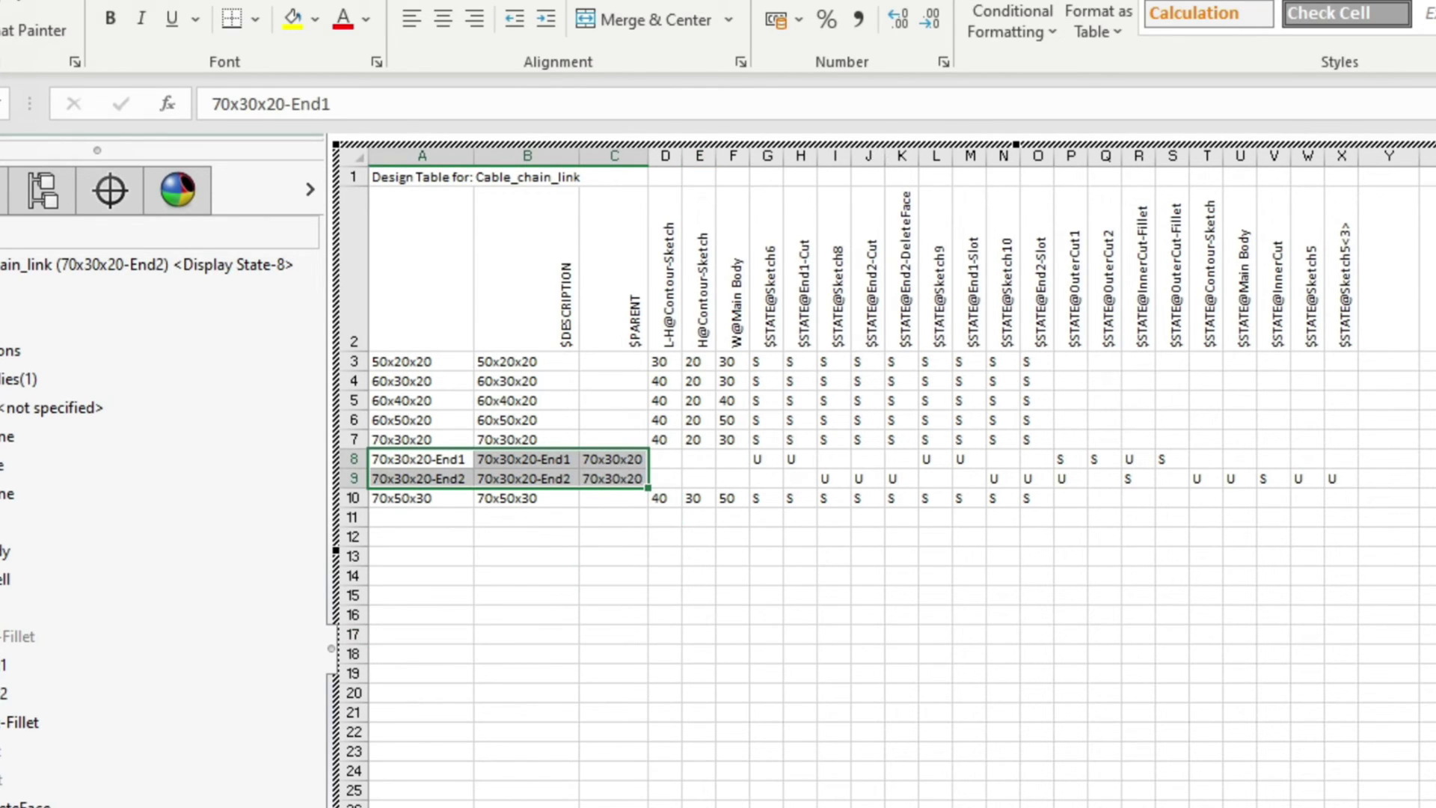
{"action": "left_click", "coordinate": [928, 2]}
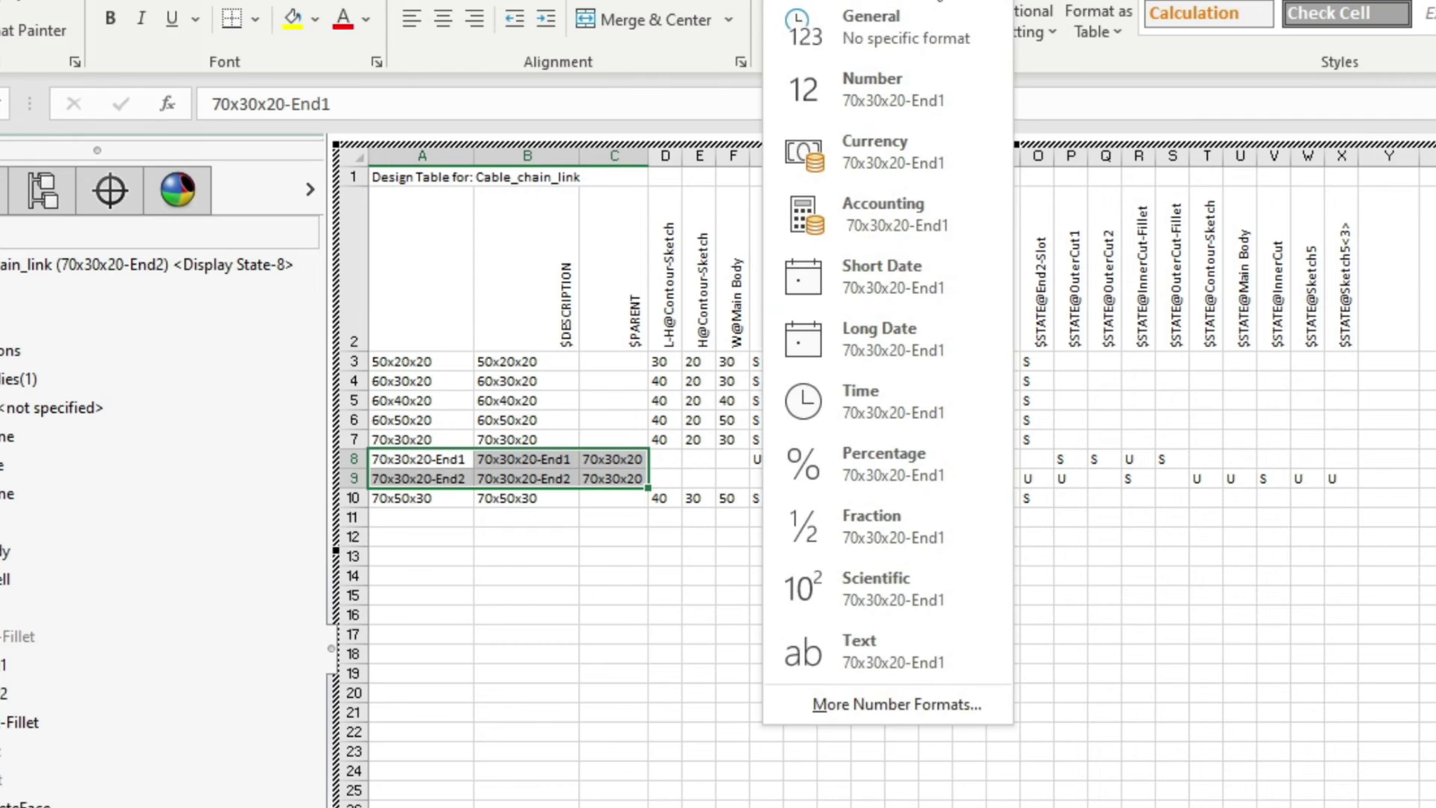
{"action": "left_click", "coordinate": [897, 24]}
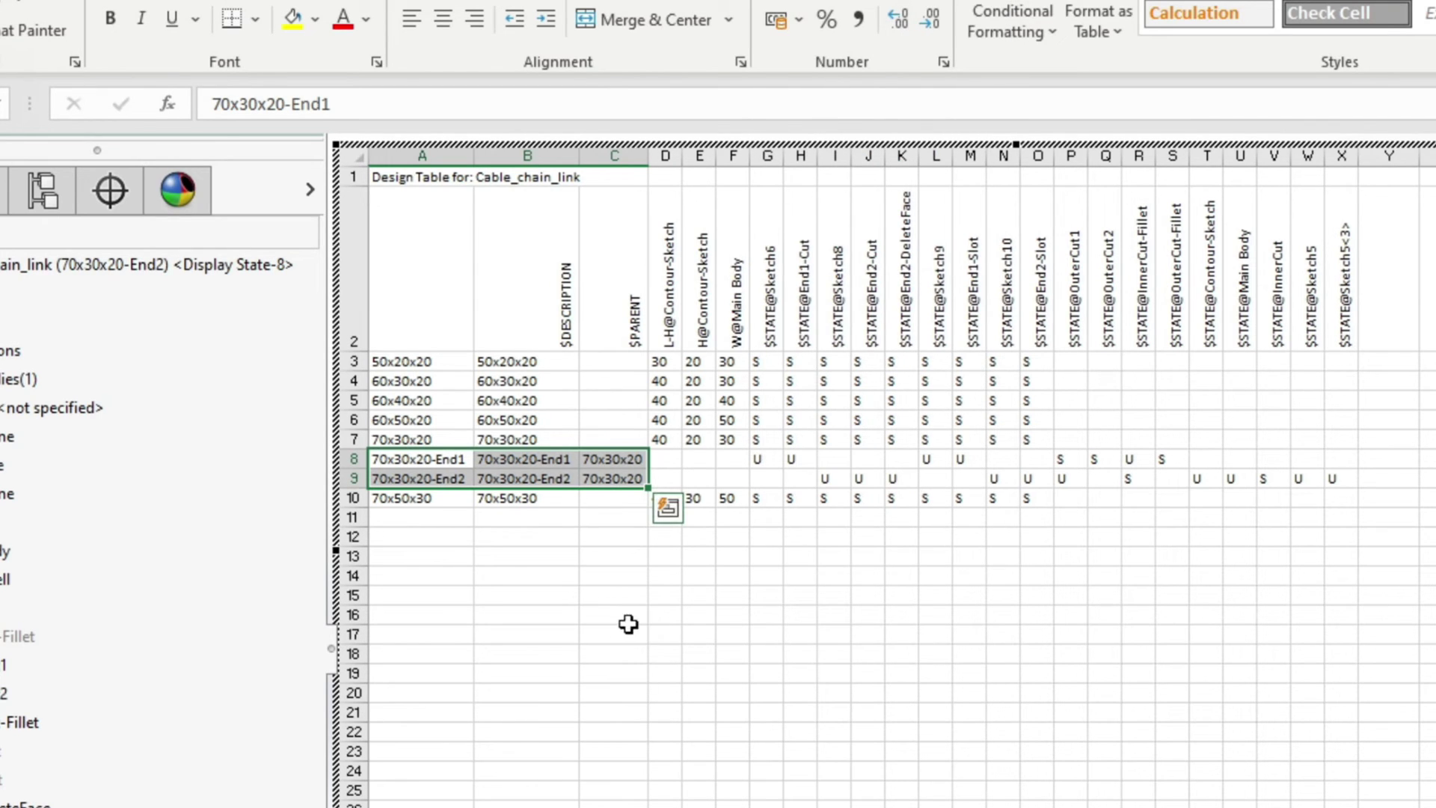
{"action": "left_click", "coordinate": [589, 621]}
Step: Replace the 70x30x20-End1 configuration name in A8 with the formula =A7&"-End1"
{"action": "left_click", "coordinate": [430, 459]}
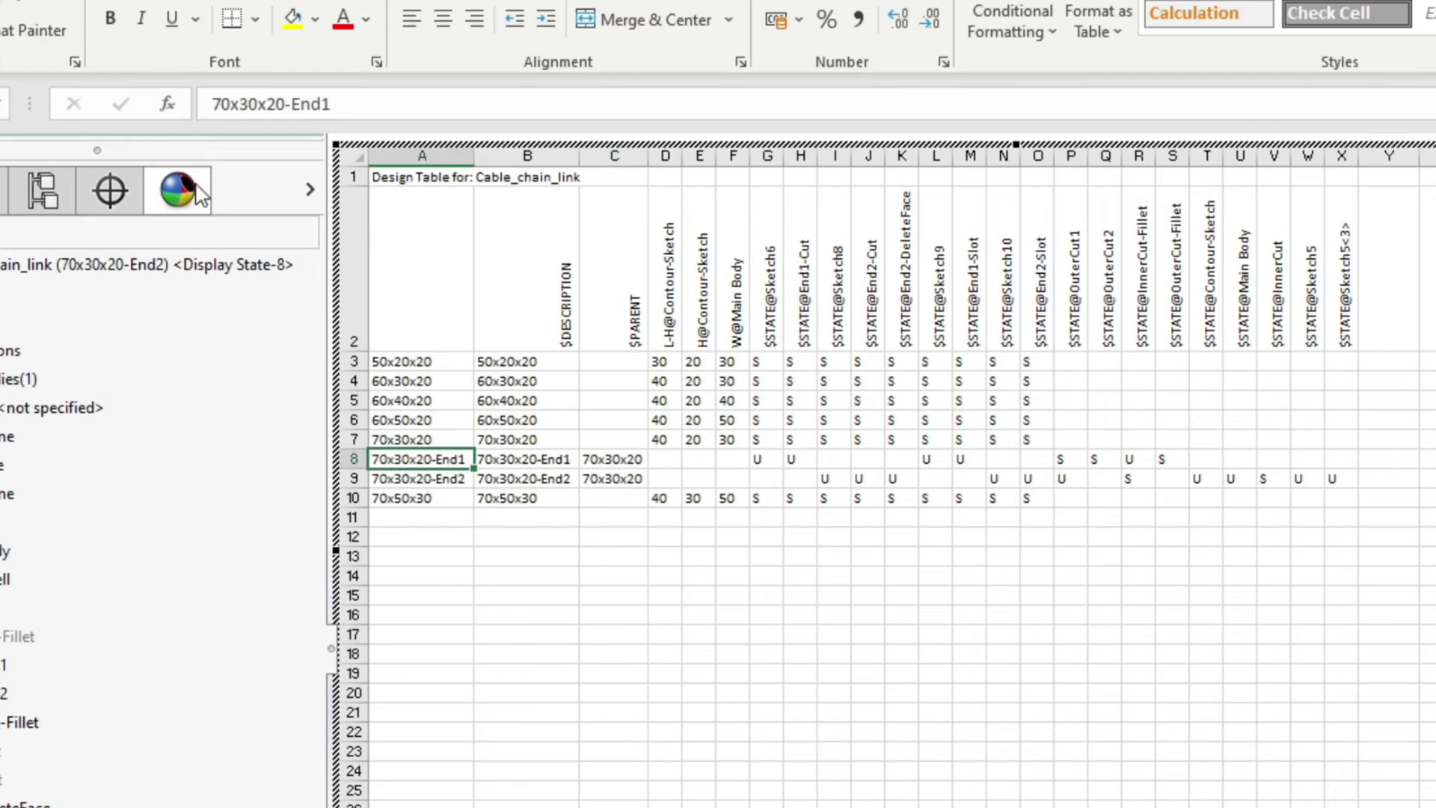
{"action": "left_click_drag", "start_coordinate": [284, 104], "coordinate": [178, 101]}
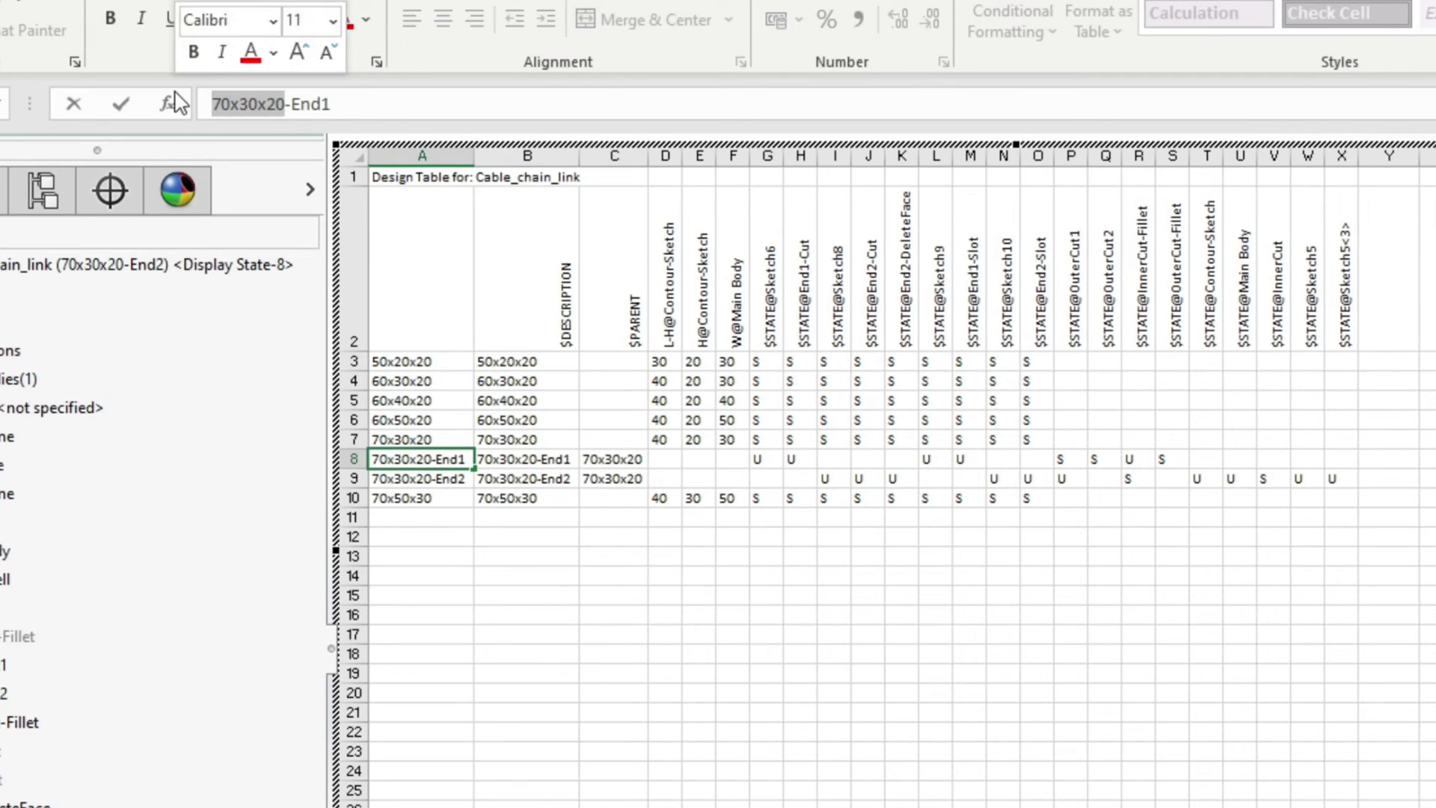
{"action": "type", "text": "="}
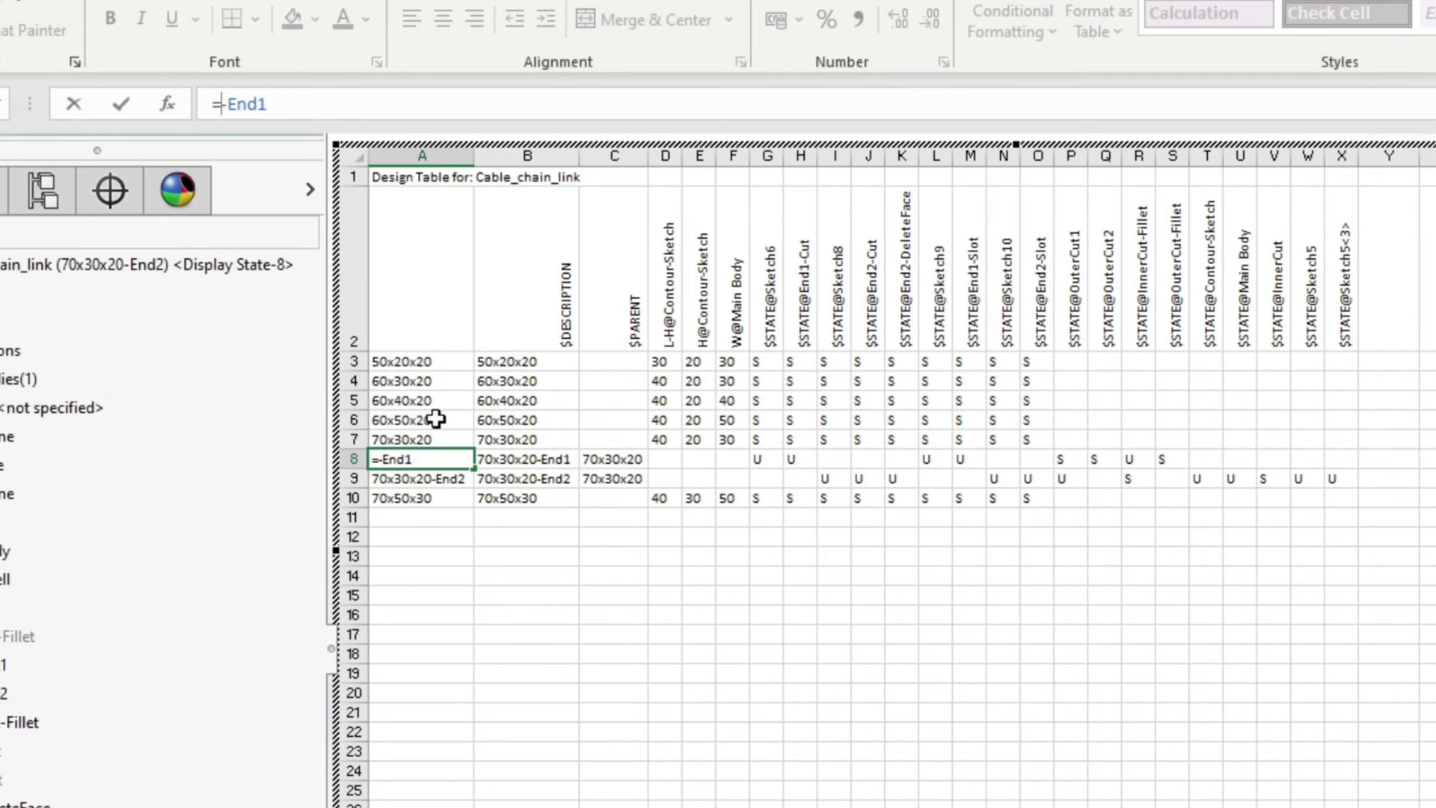
{"action": "left_click", "coordinate": [423, 439]}
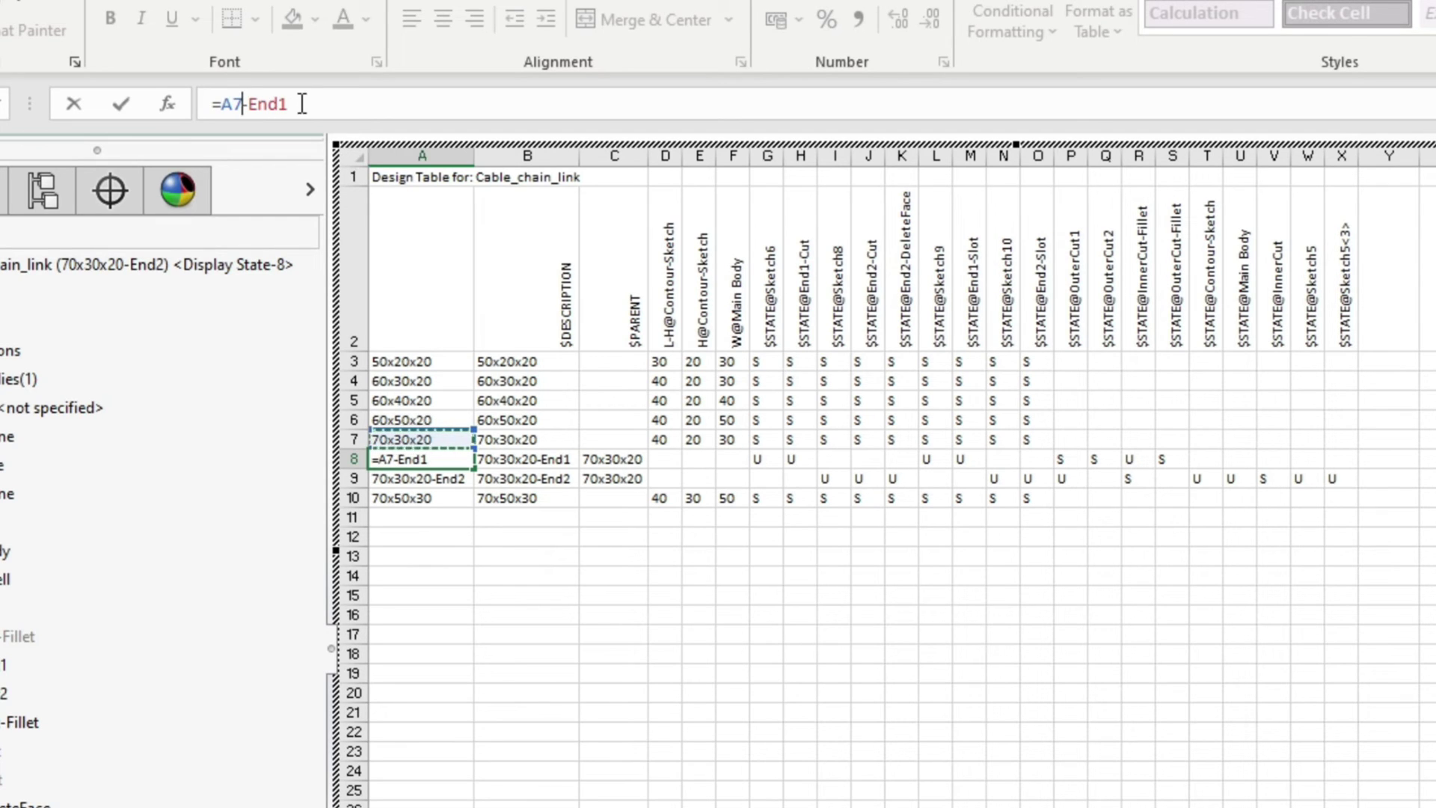
{"action": "type", "text": "&\""}
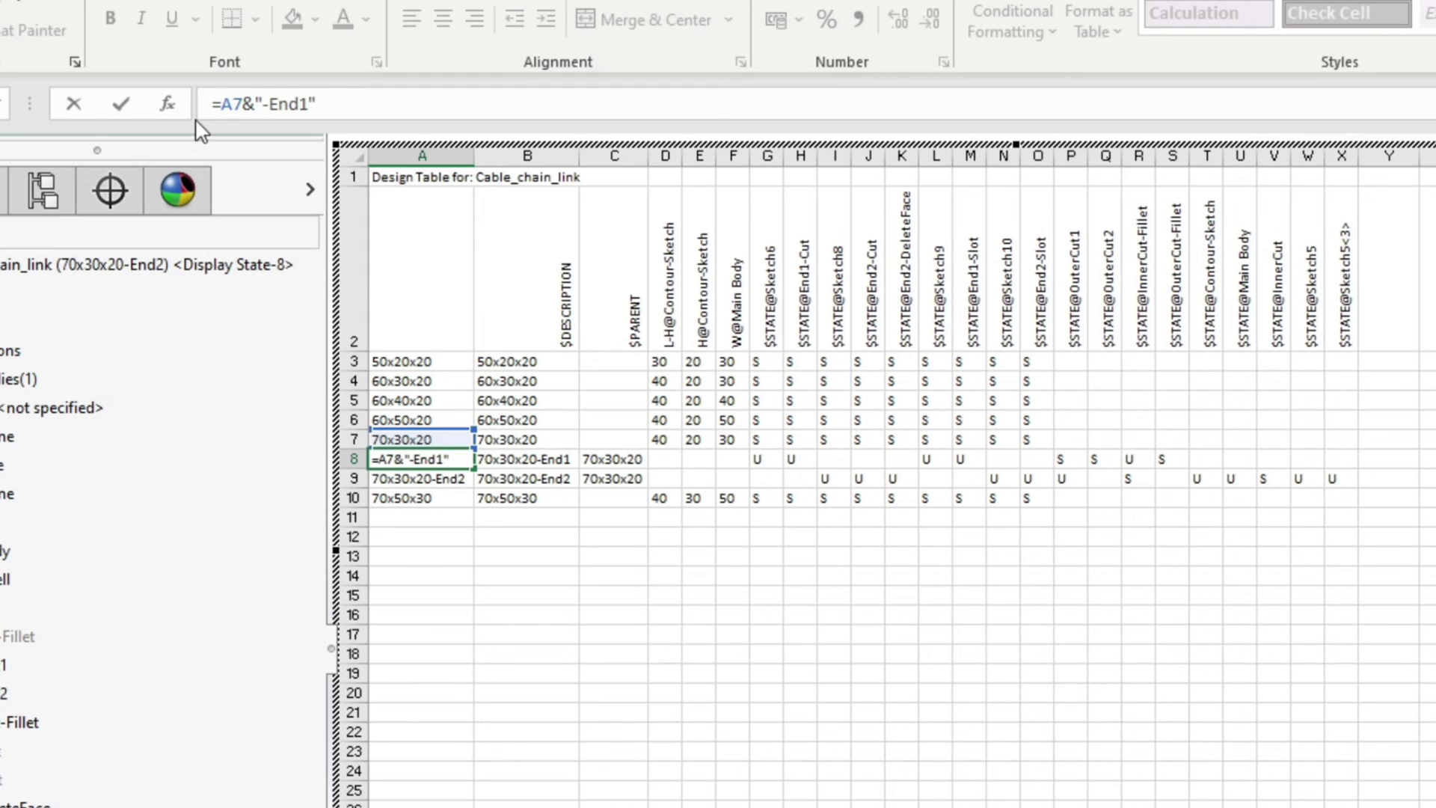
{"action": "left_click", "coordinate": [120, 105]}
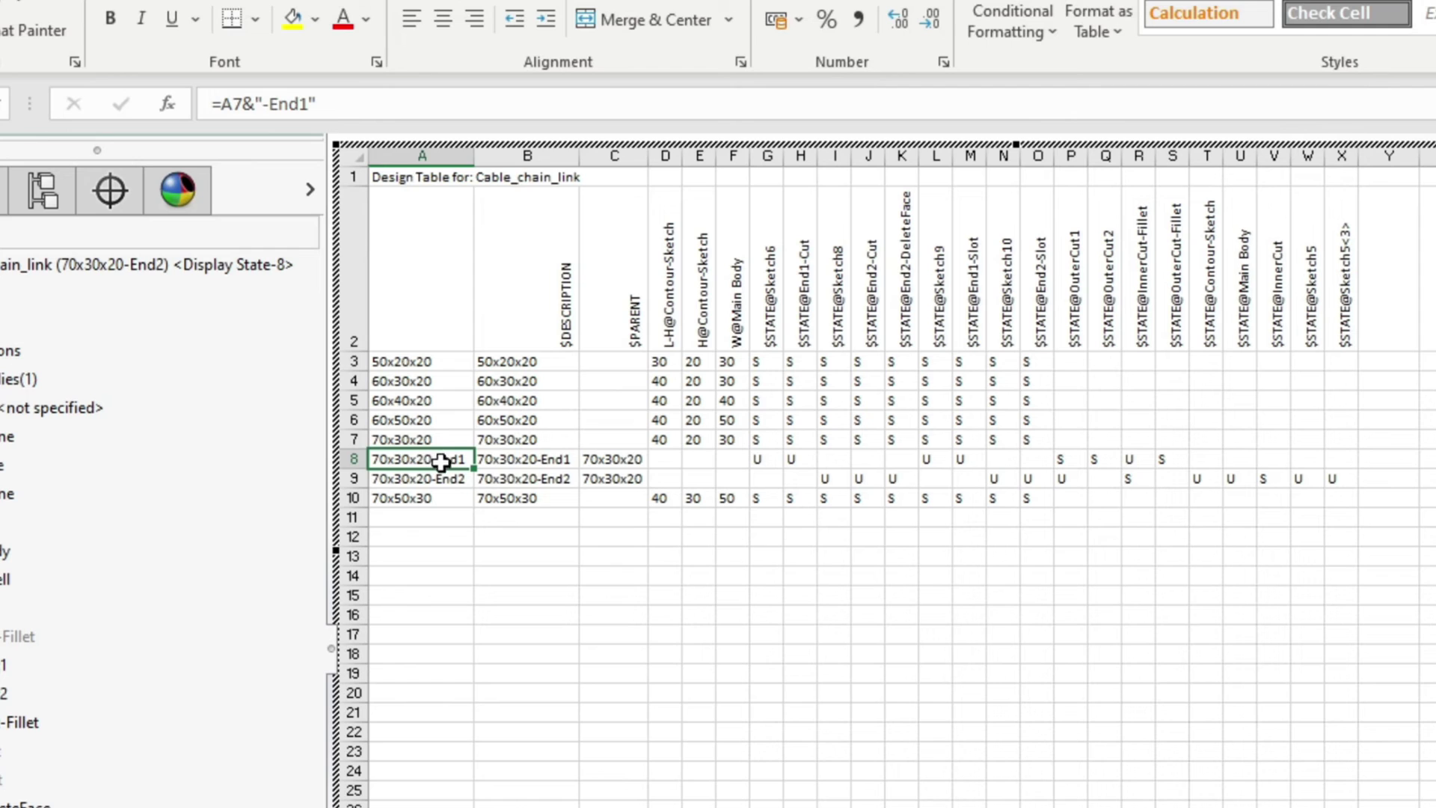
Step: Replace the 70x30x20-End1 description in B8 with the formula =A7&"-End1"
{"action": "left_click", "coordinate": [523, 458]}
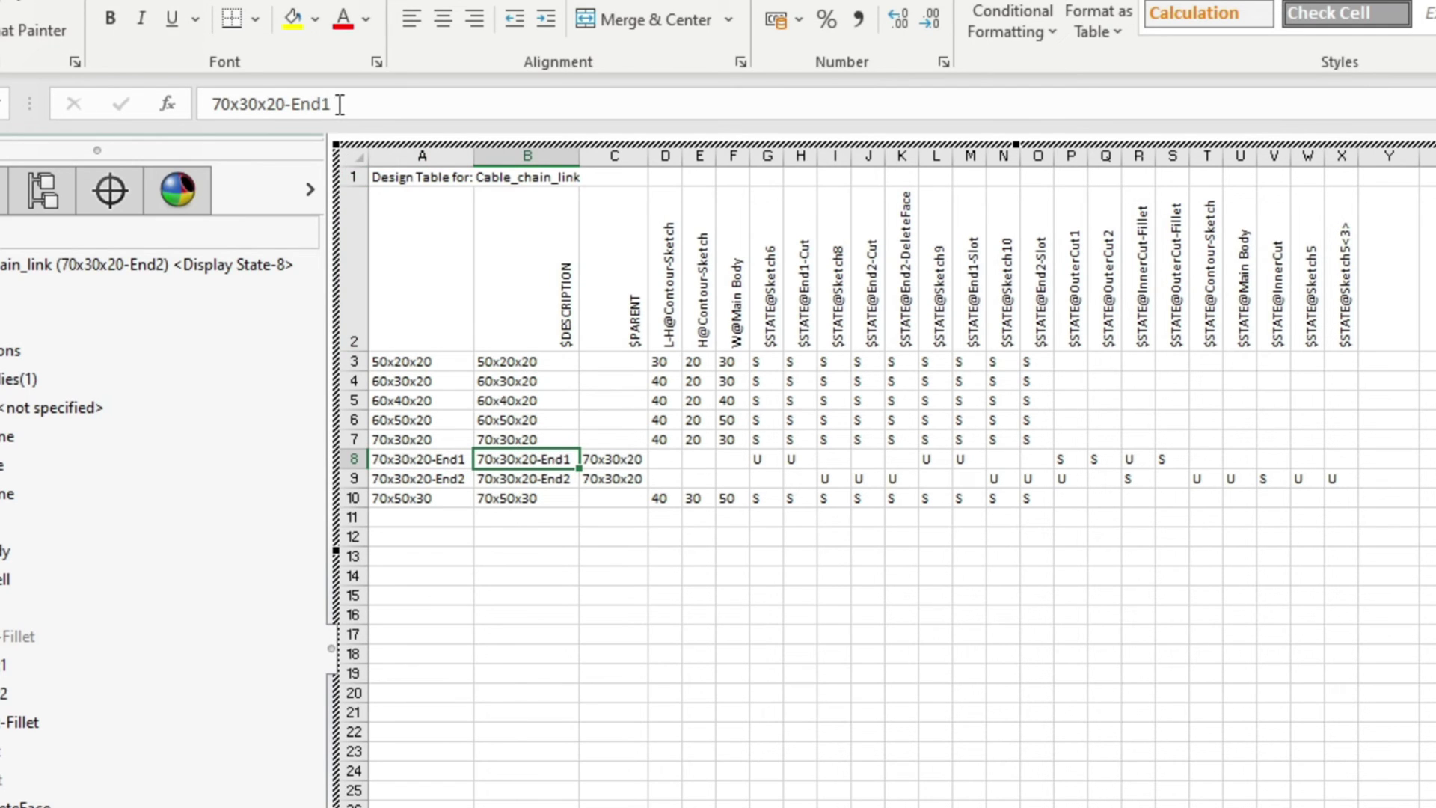
{"action": "left_click", "coordinate": [226, 103]}
{"action": "left_click_drag", "start_coordinate": [285, 104], "coordinate": [213, 104]}
{"action": "left_click", "coordinate": [212, 105]}
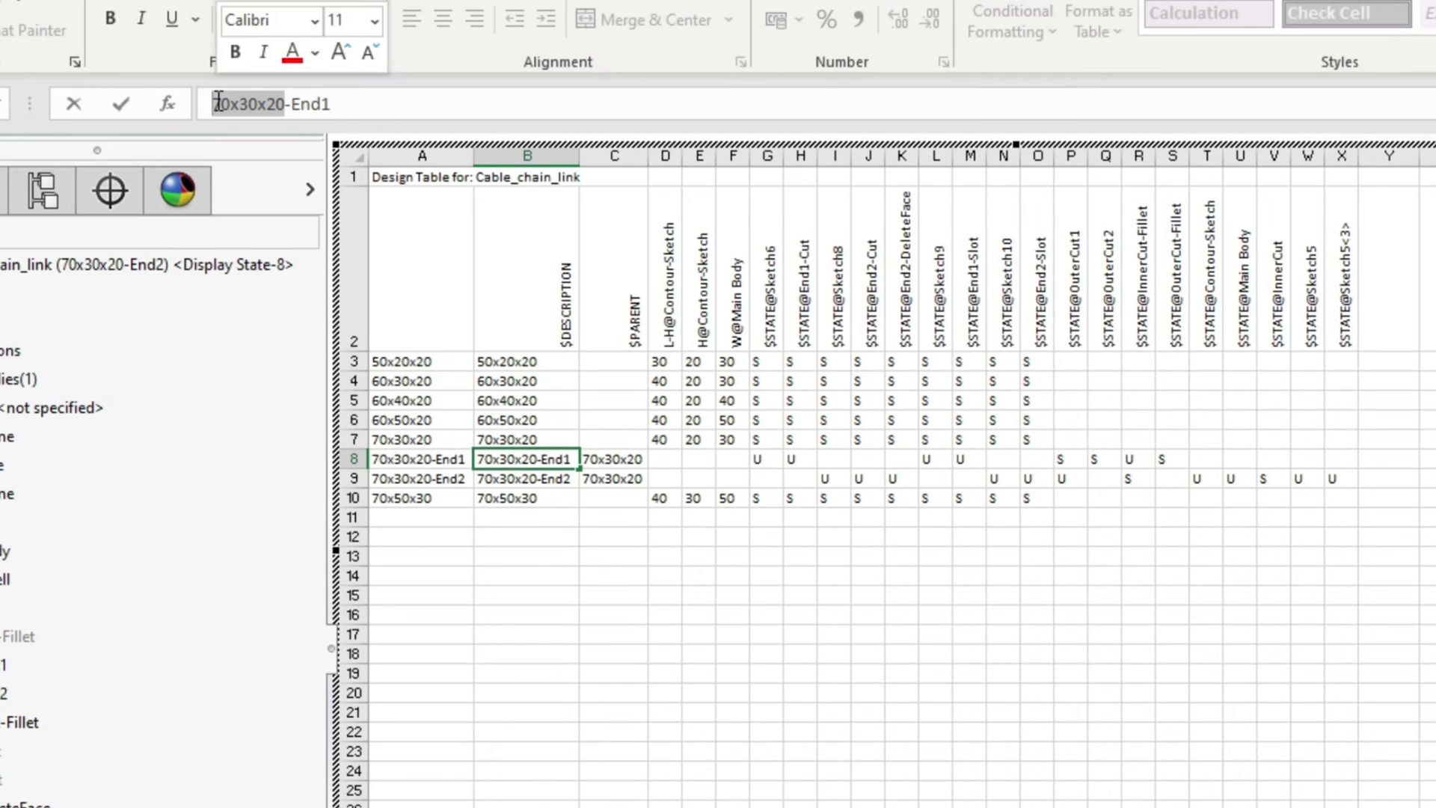
{"action": "type", "text": "="}
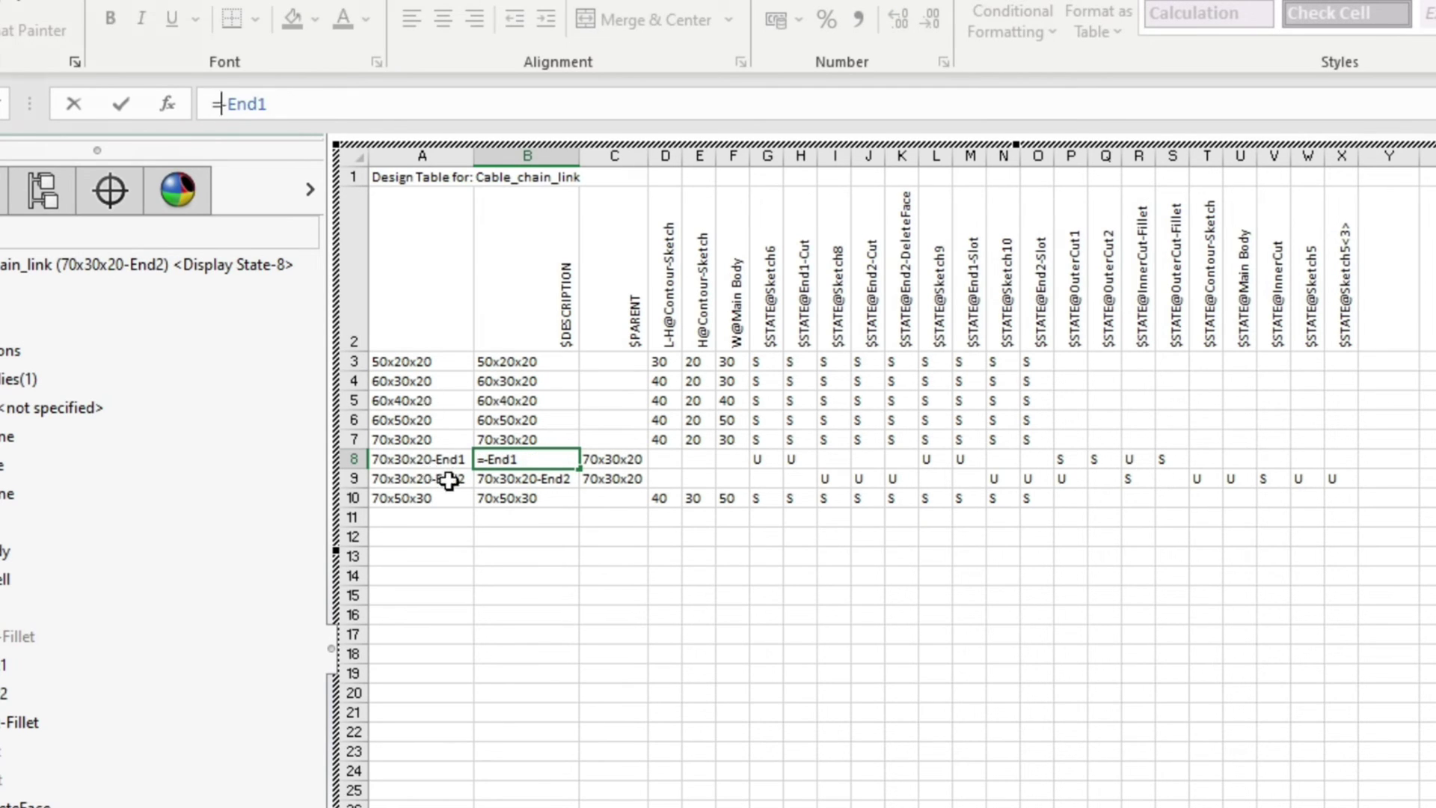
{"action": "left_click", "coordinate": [449, 439]}
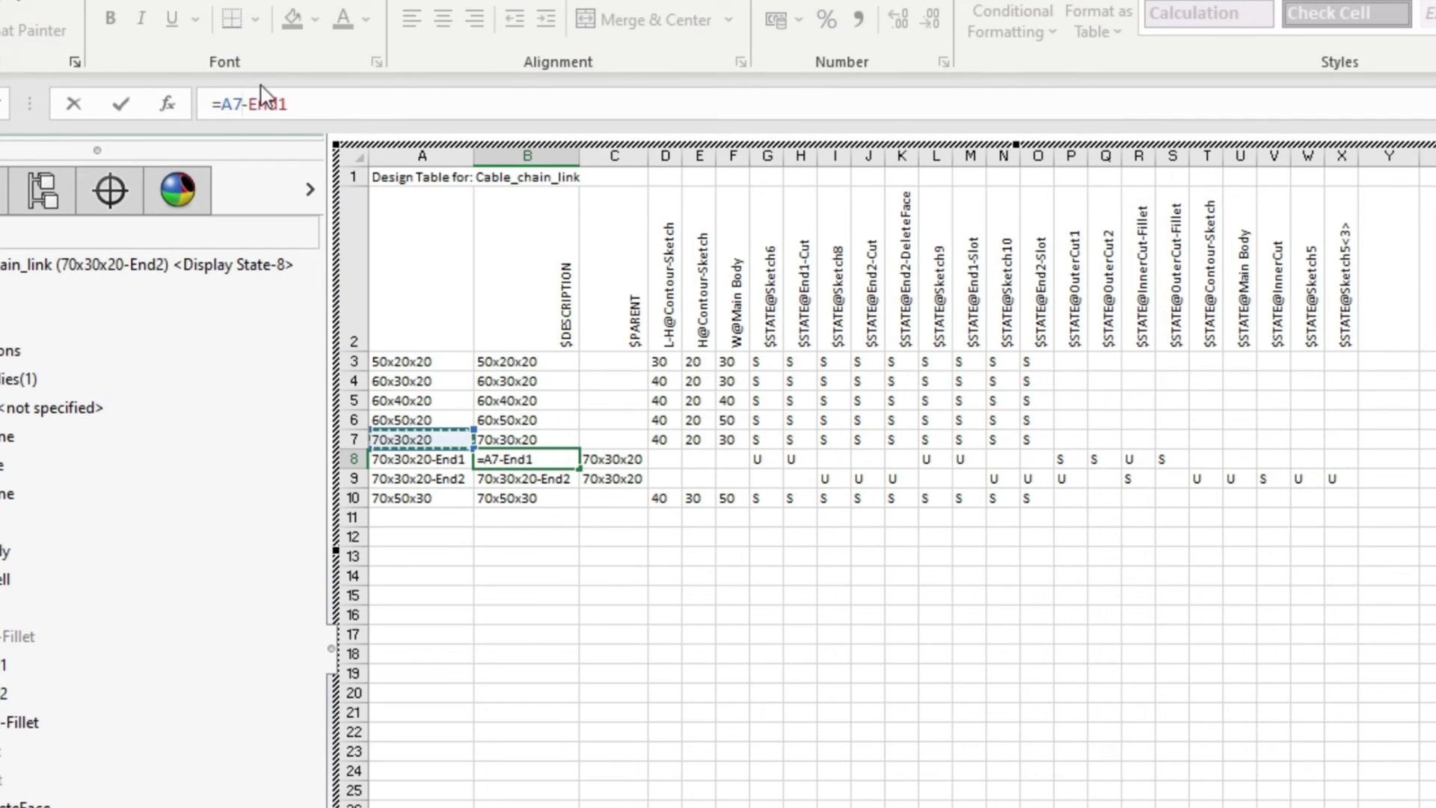
{"action": "type", "text": "&\""}
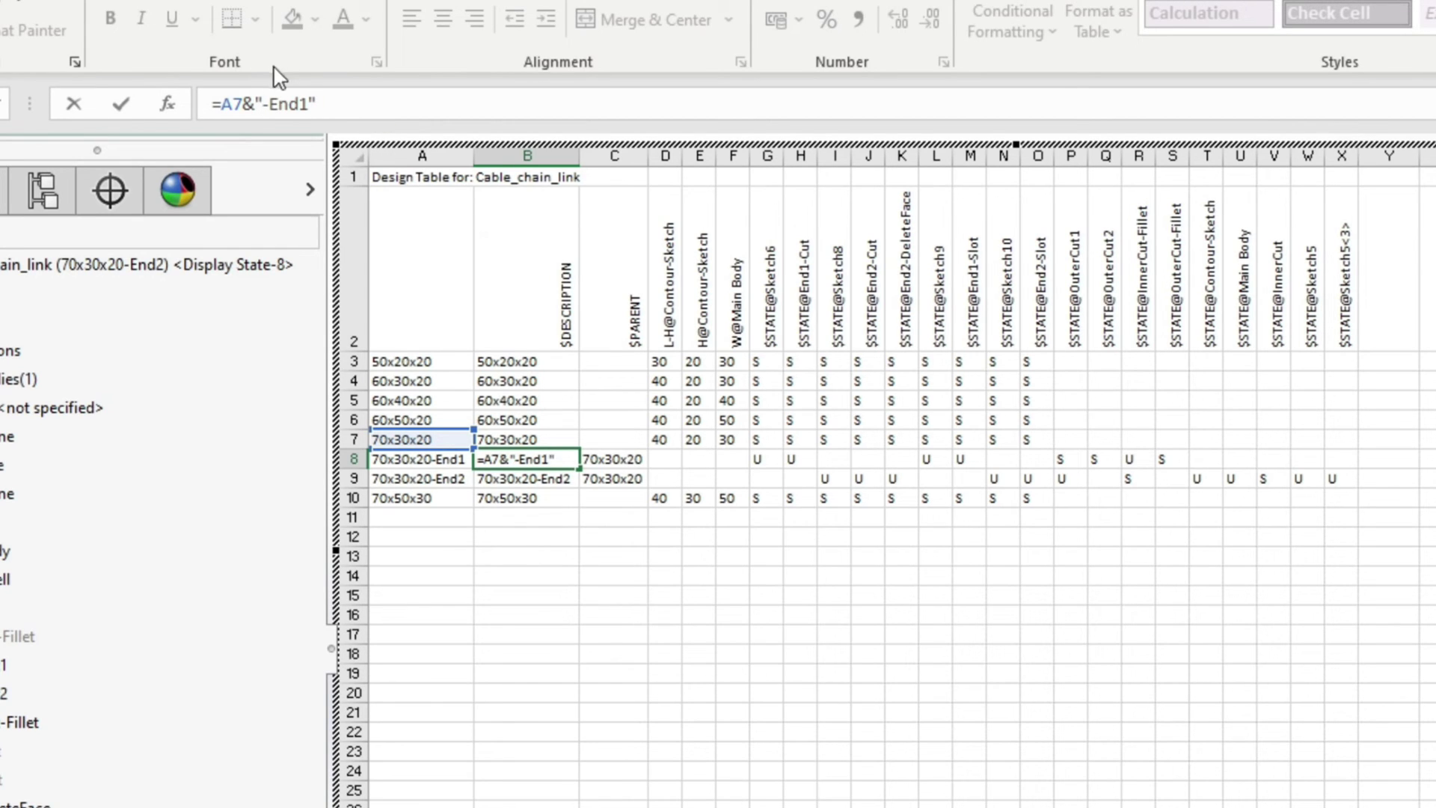
{"action": "left_click", "coordinate": [121, 104]}
Step: Link the $PARENT cells of both end configurations, C8 and C9, to the parent name with the formula =A7
{"action": "left_click", "coordinate": [603, 461]}
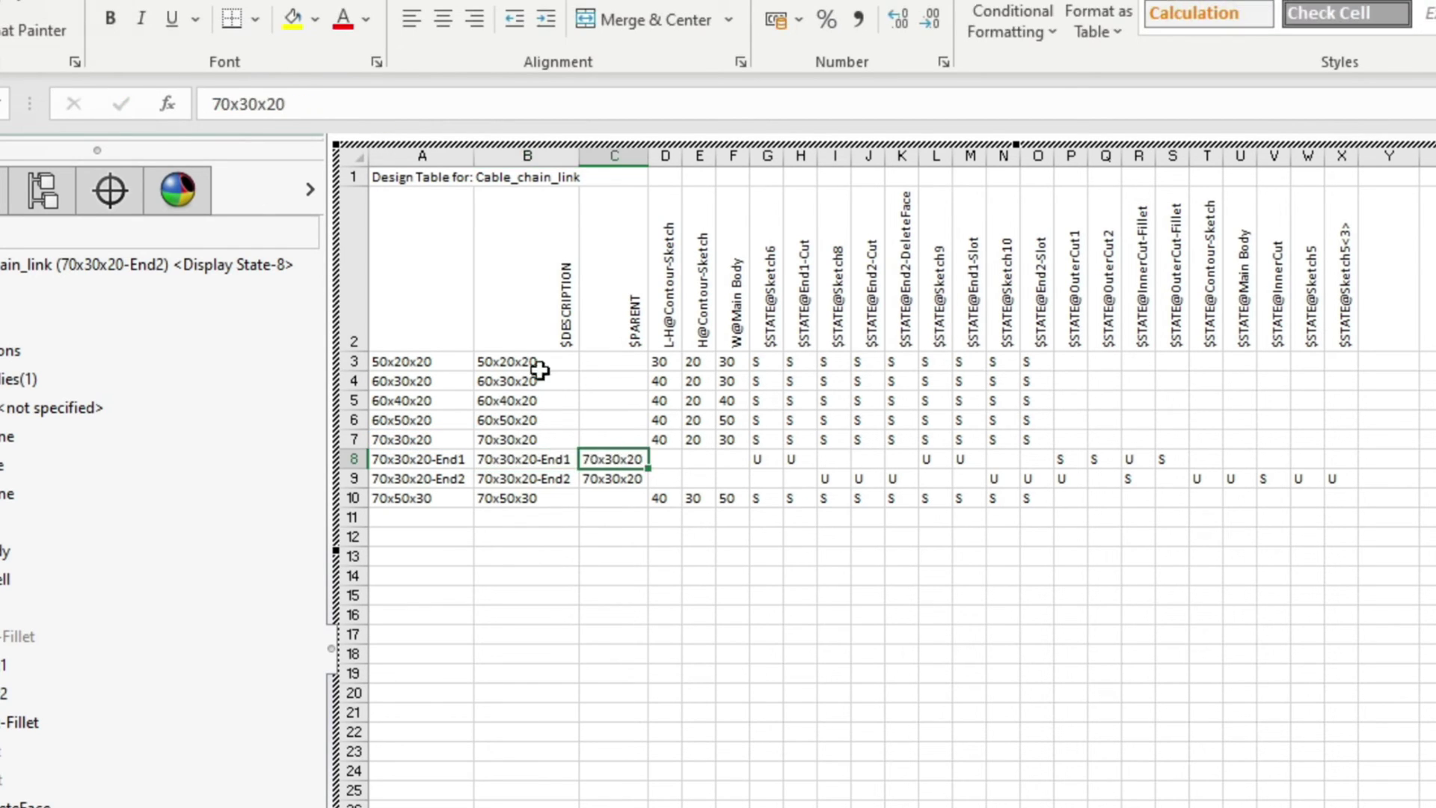
{"action": "left_click_drag", "start_coordinate": [289, 104], "coordinate": [168, 90]}
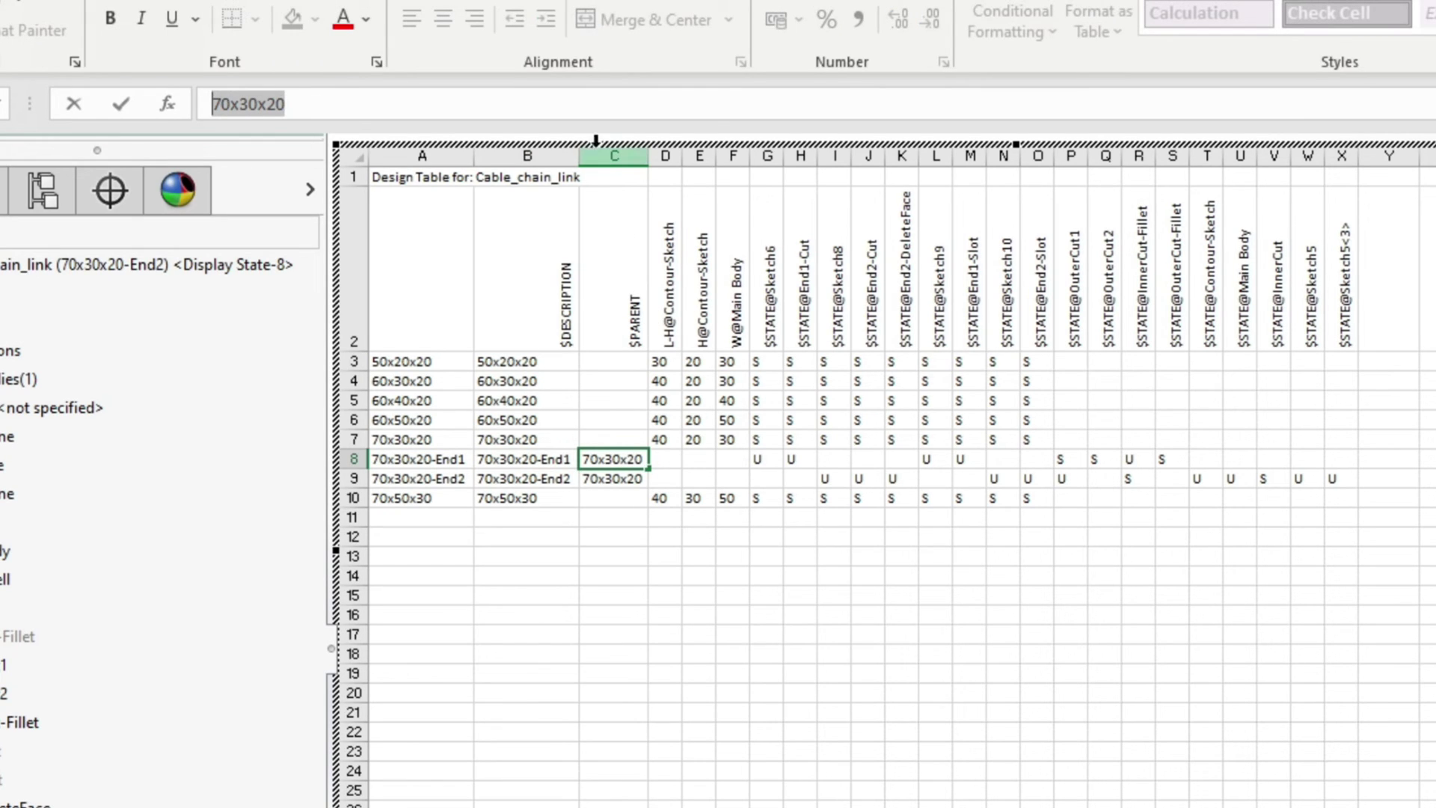
{"action": "type", "text": "="}
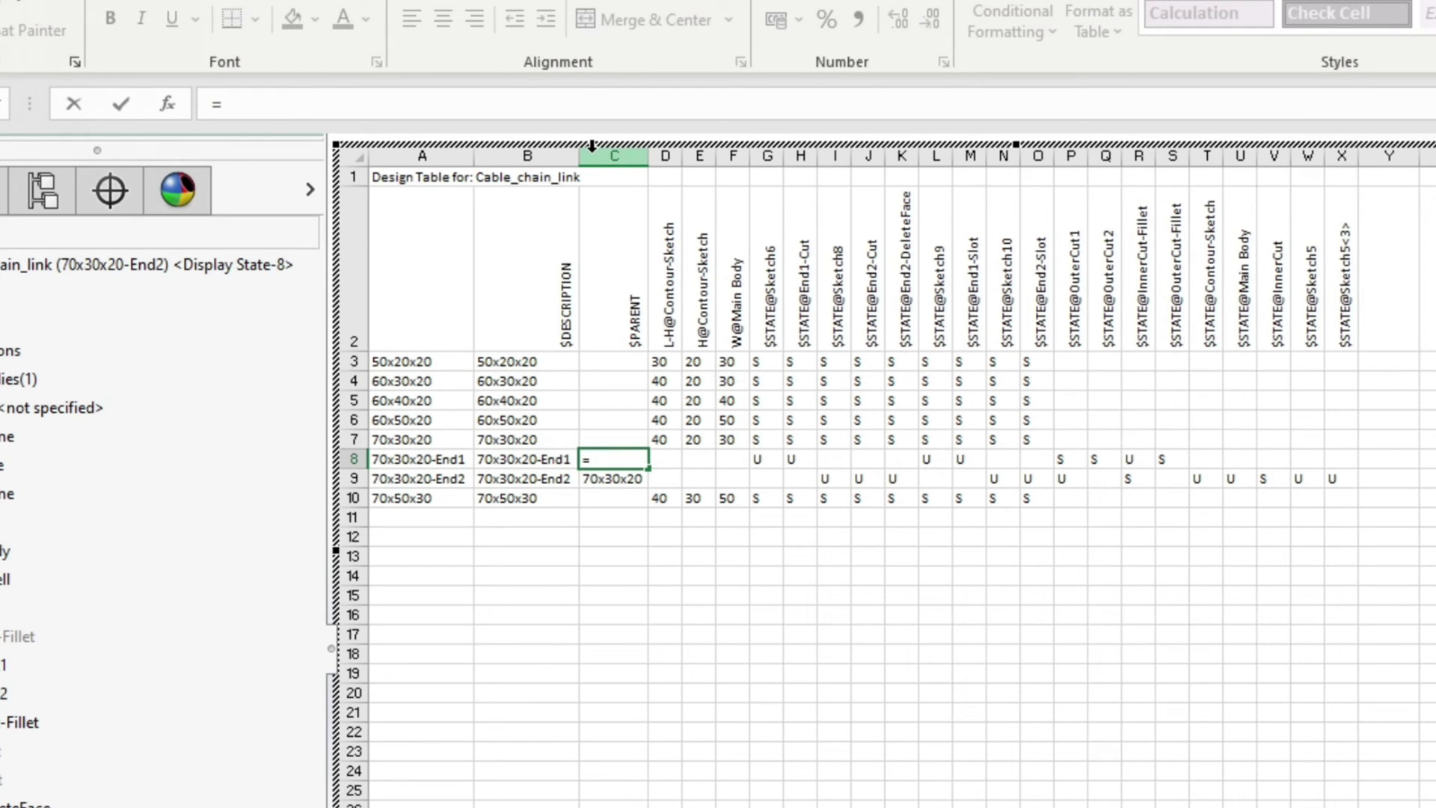
{"action": "left_click", "coordinate": [445, 439]}
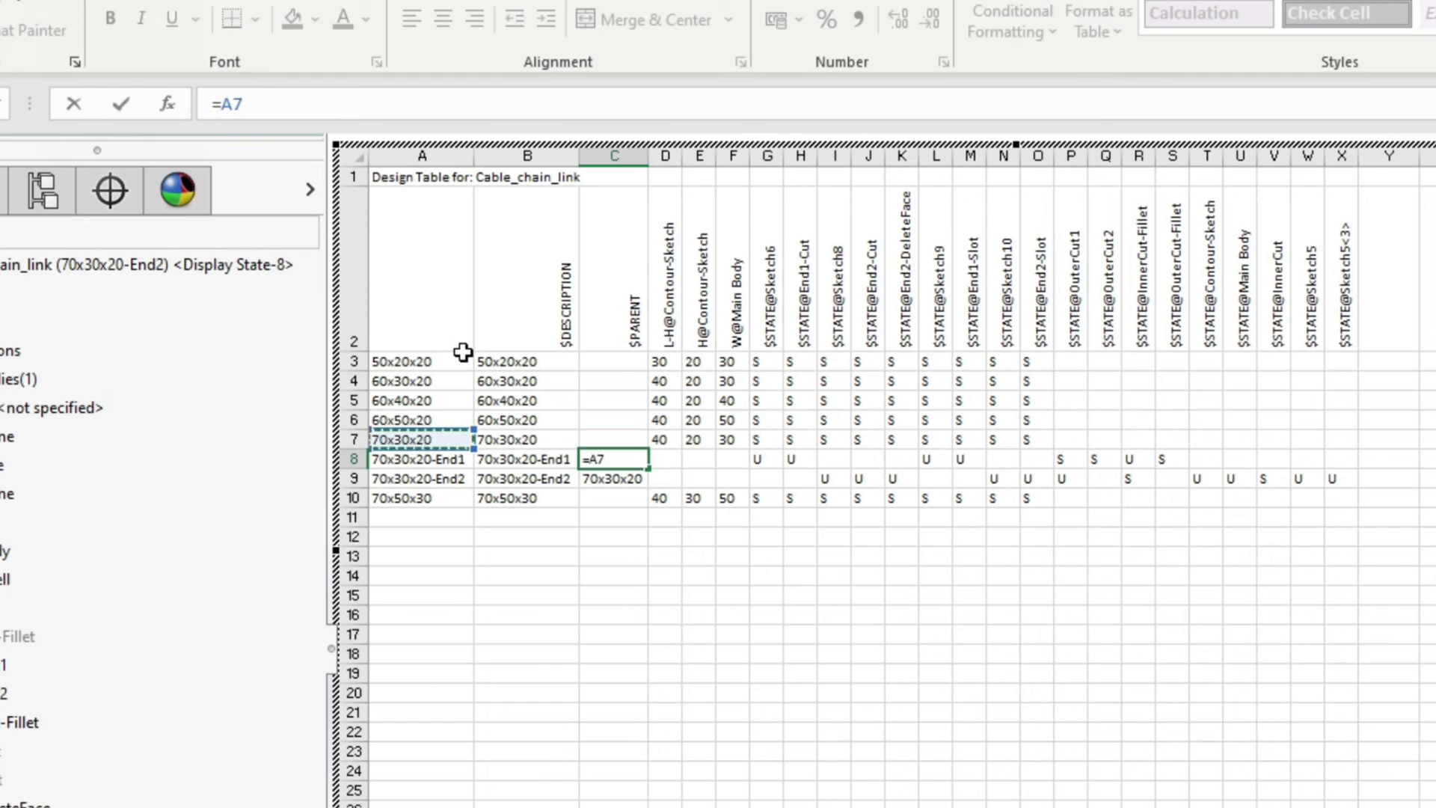
{"action": "key", "text": "Return"}
{"action": "double_click", "coordinate": [257, 100]}
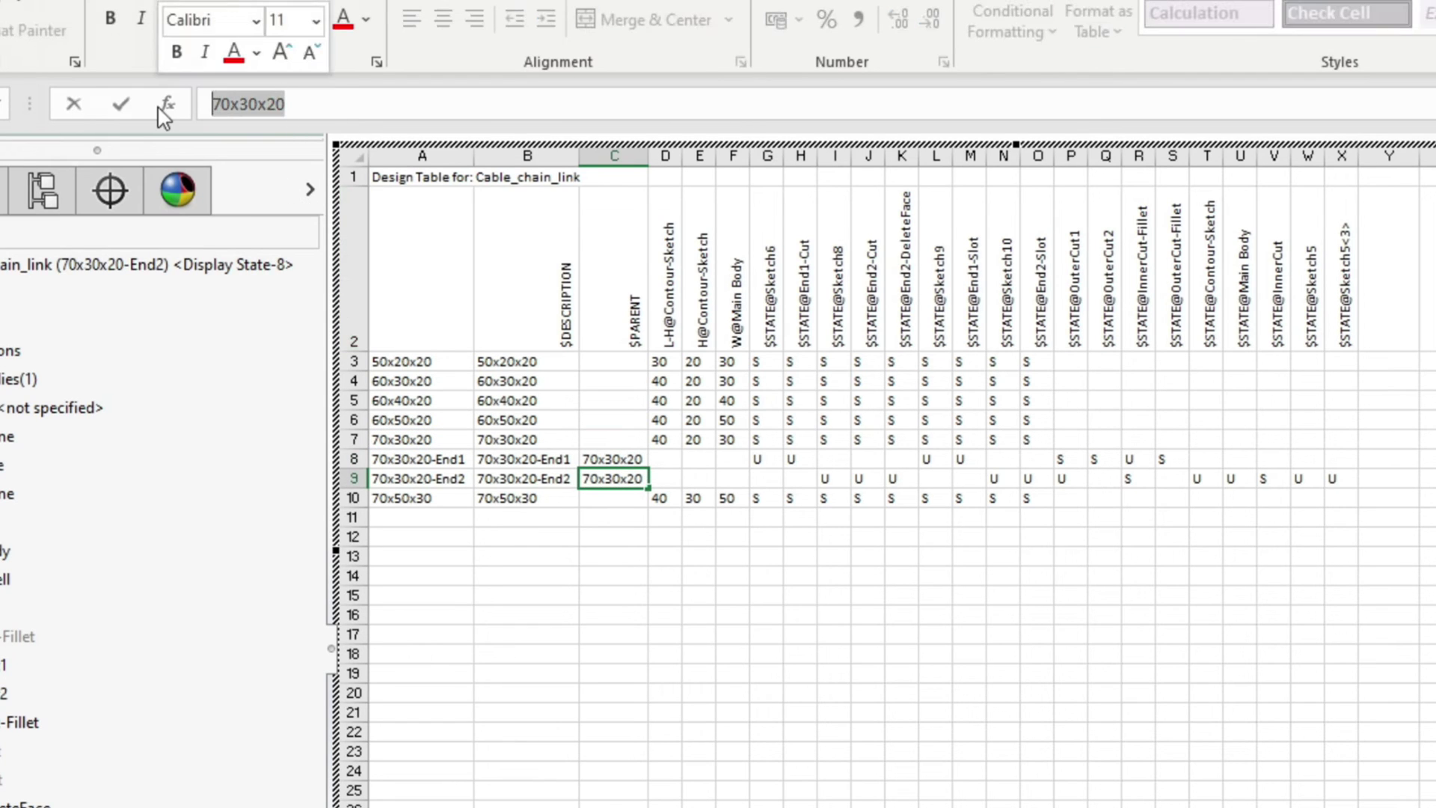
{"action": "type", "text": "="}
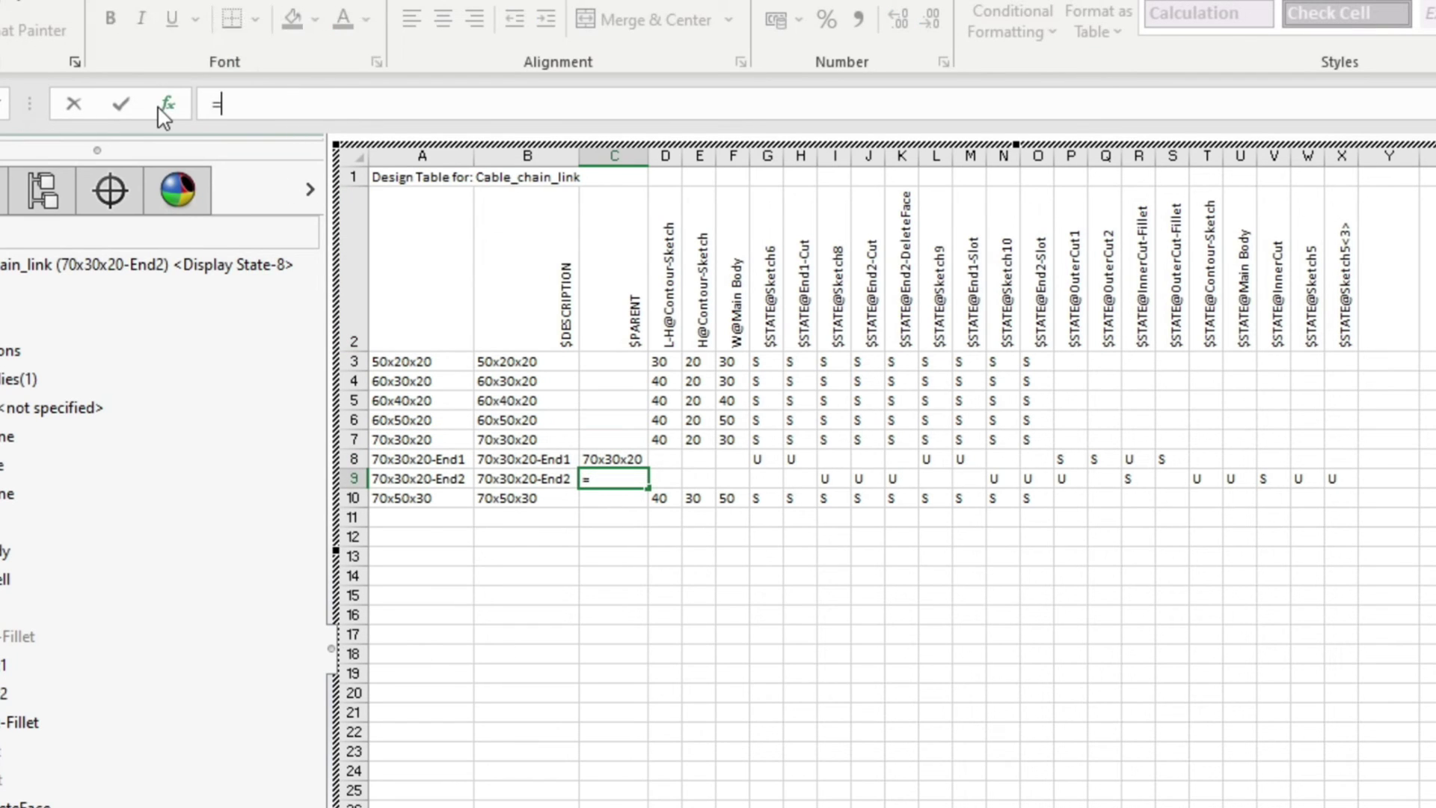
{"action": "left_click", "coordinate": [432, 439]}
{"action": "key", "text": "Return"}
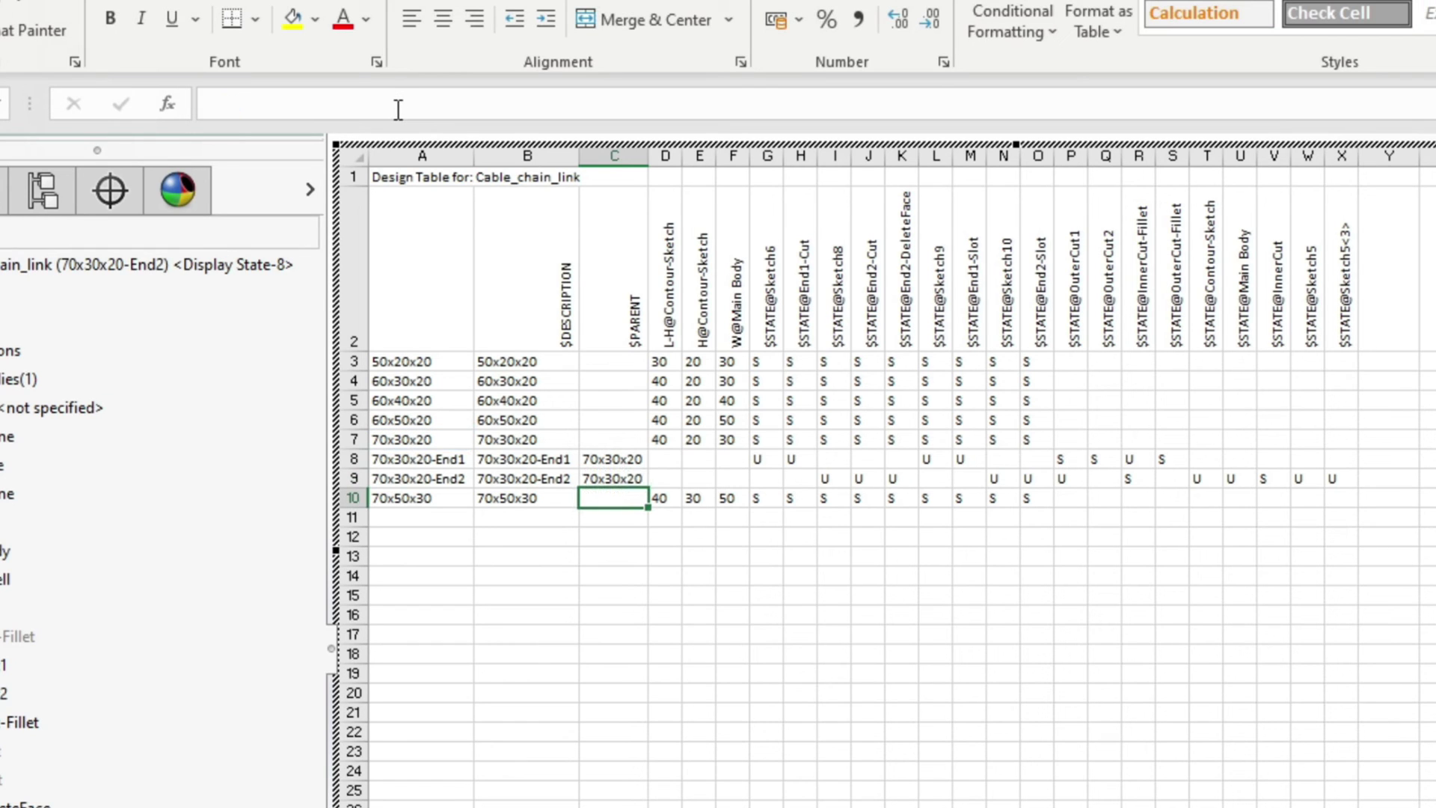
Step: Replace the 70x30x20-End2 configuration name in A9 with the formula =A7&"-End2"
{"action": "left_click", "coordinate": [434, 499]}
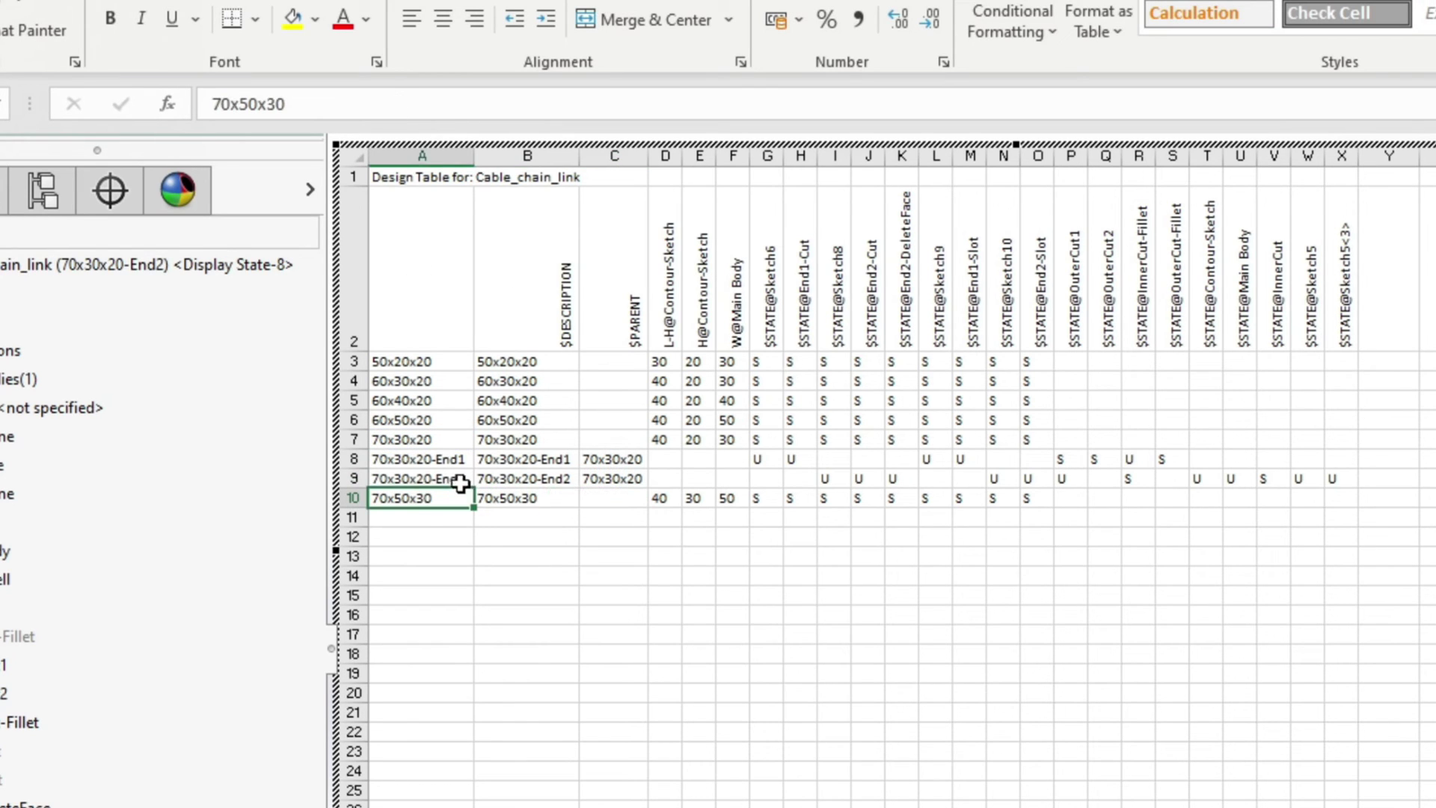
{"action": "left_click", "coordinate": [460, 484]}
{"action": "left_click_drag", "start_coordinate": [284, 104], "coordinate": [202, 104]}
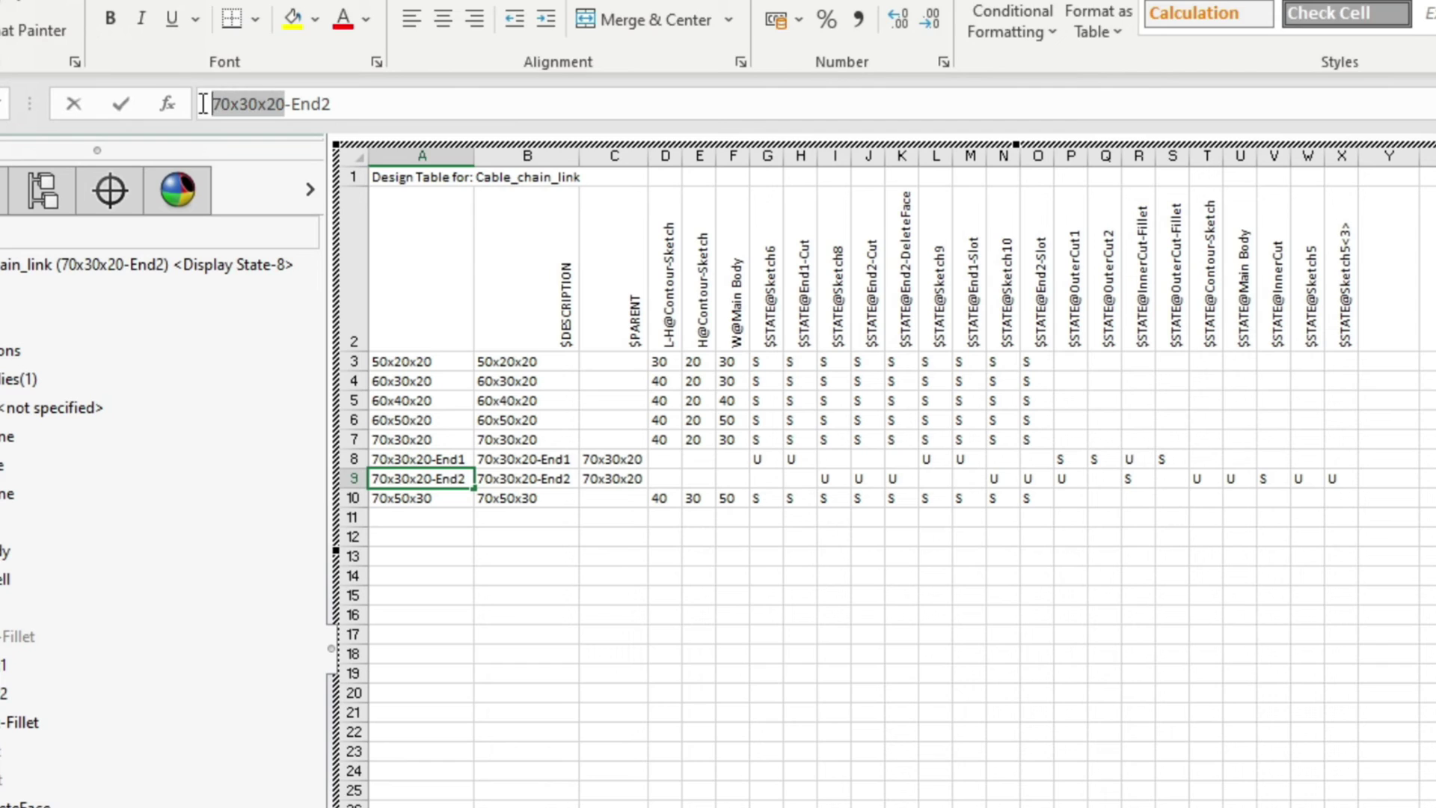
{"action": "type", "text": "="}
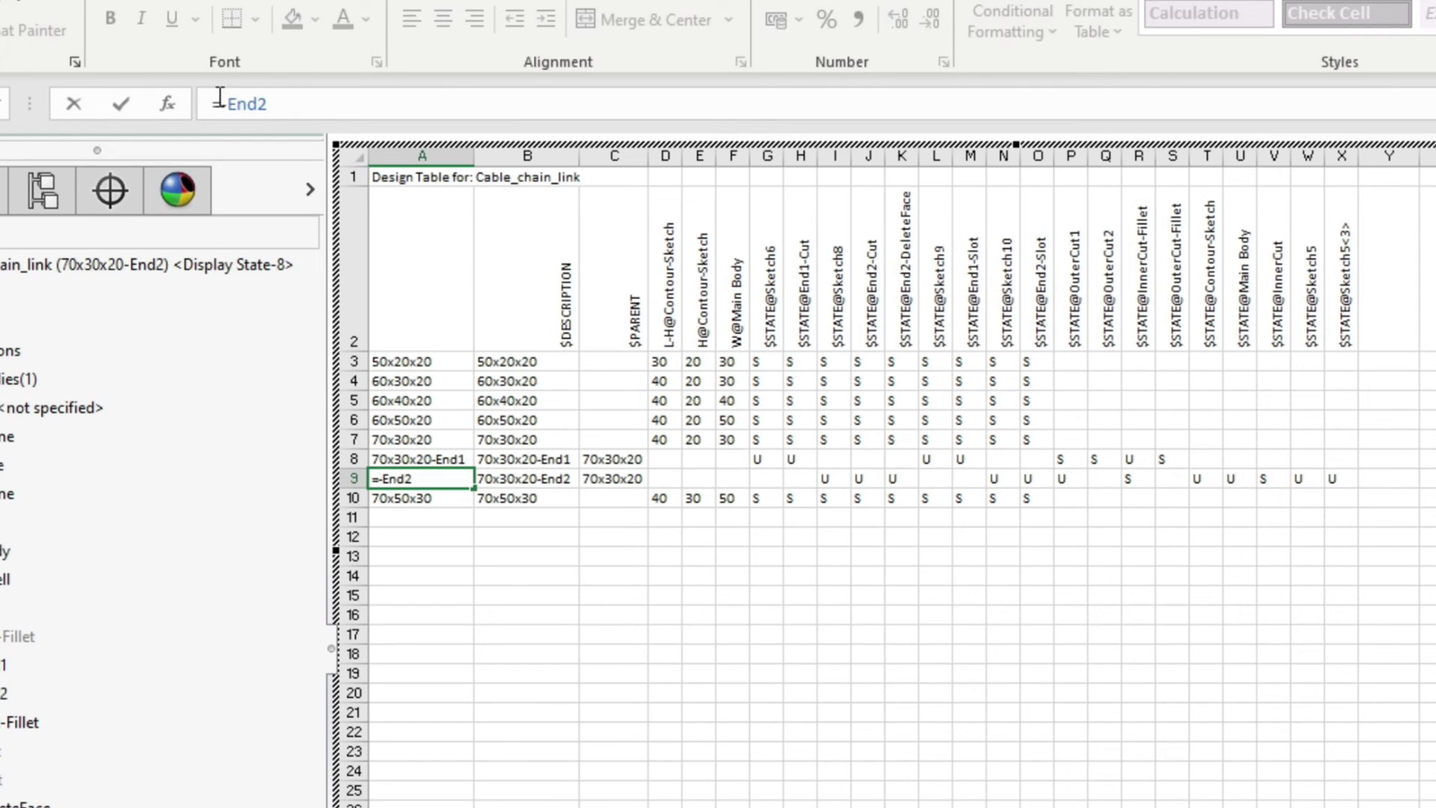
{"action": "left_click", "coordinate": [425, 443]}
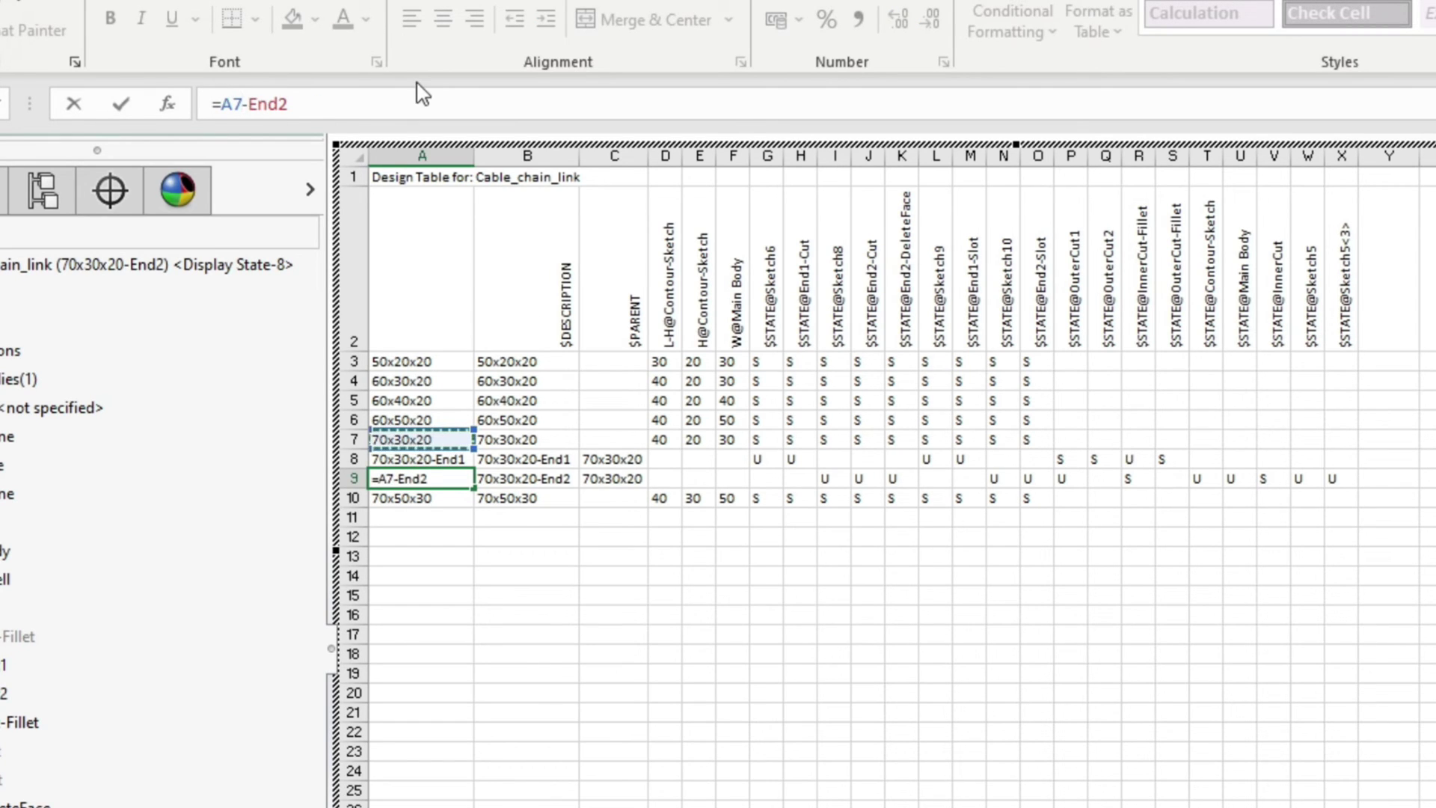
{"action": "type", "text": "&\""}
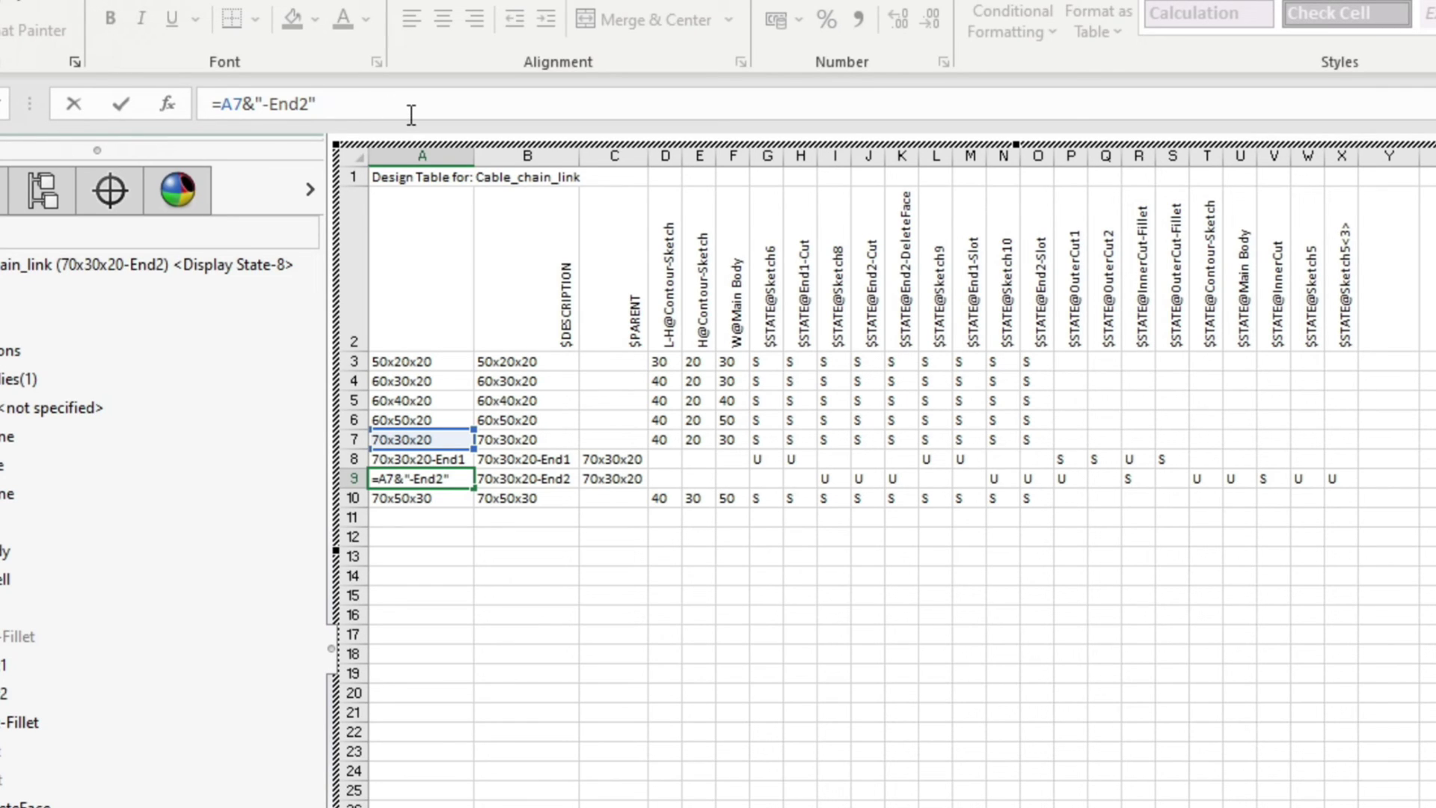
{"action": "key", "text": "Return"}
Step: Replace the 70x30x20-End2 description in B9 with the formula =A7&"-End2"
{"action": "left_click", "coordinate": [528, 479]}
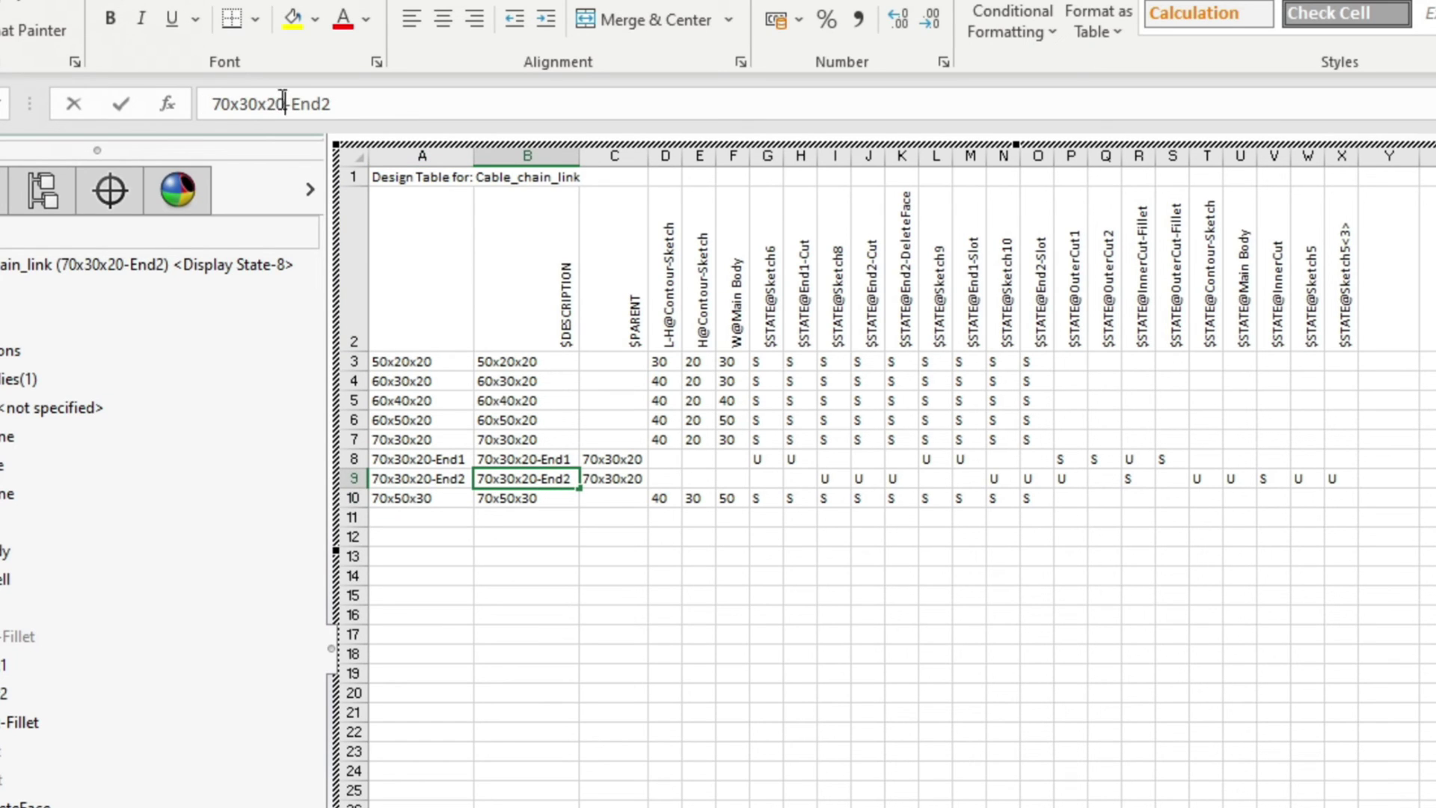
{"action": "left_click_drag", "start_coordinate": [282, 103], "coordinate": [207, 92]}
{"action": "type", "text": "="}
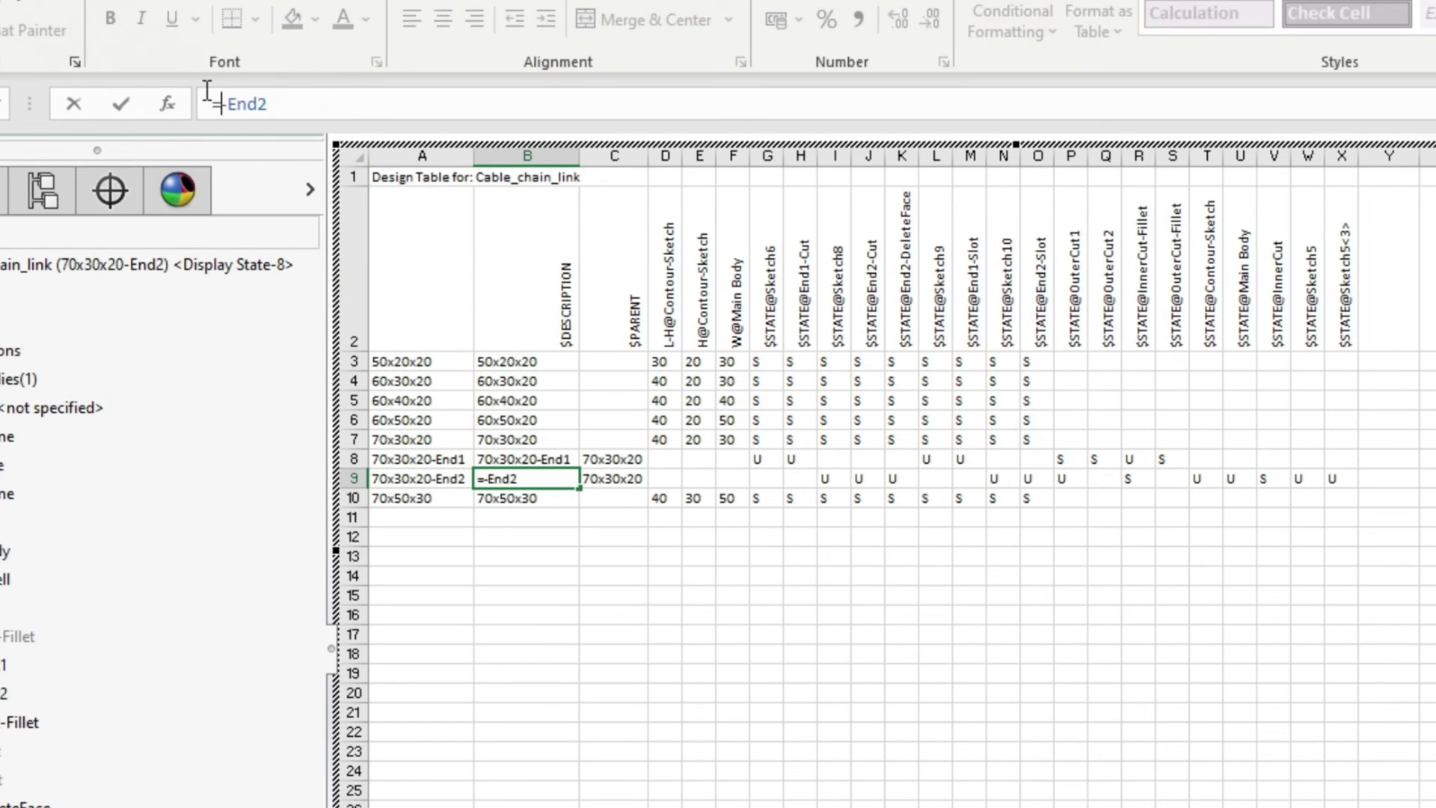
{"action": "left_click", "coordinate": [434, 443]}
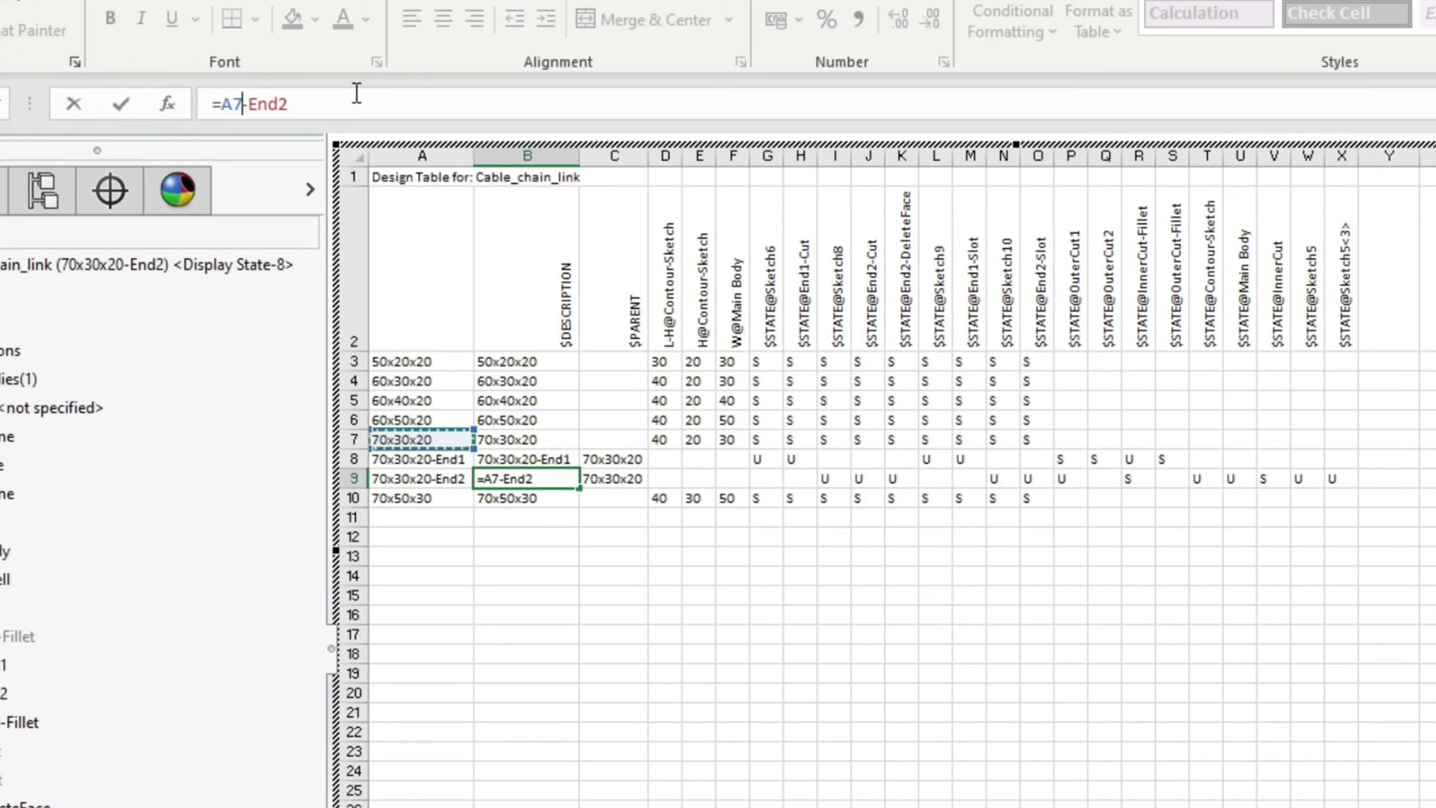
{"action": "type", "text": "&\""}
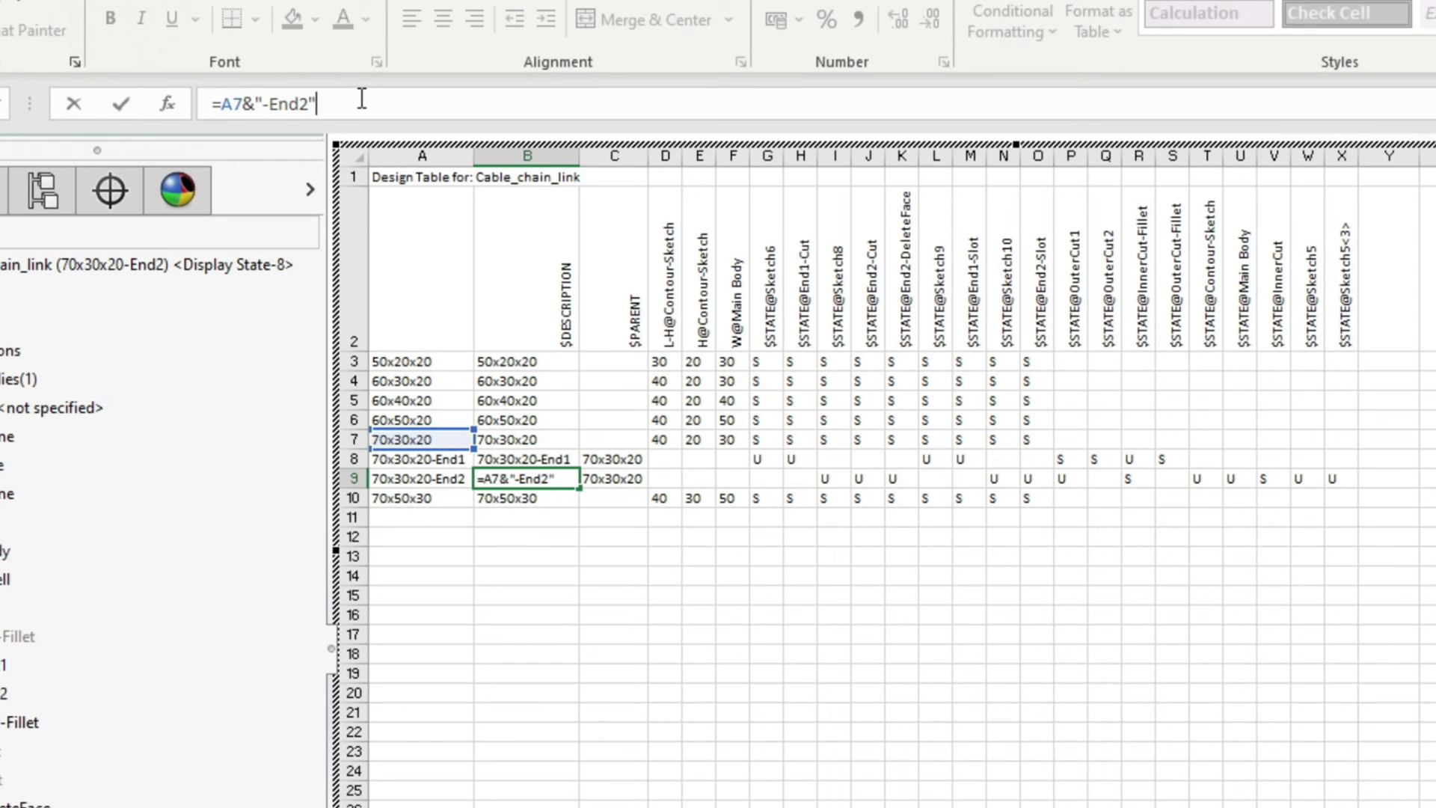
{"action": "key", "text": "Return"}
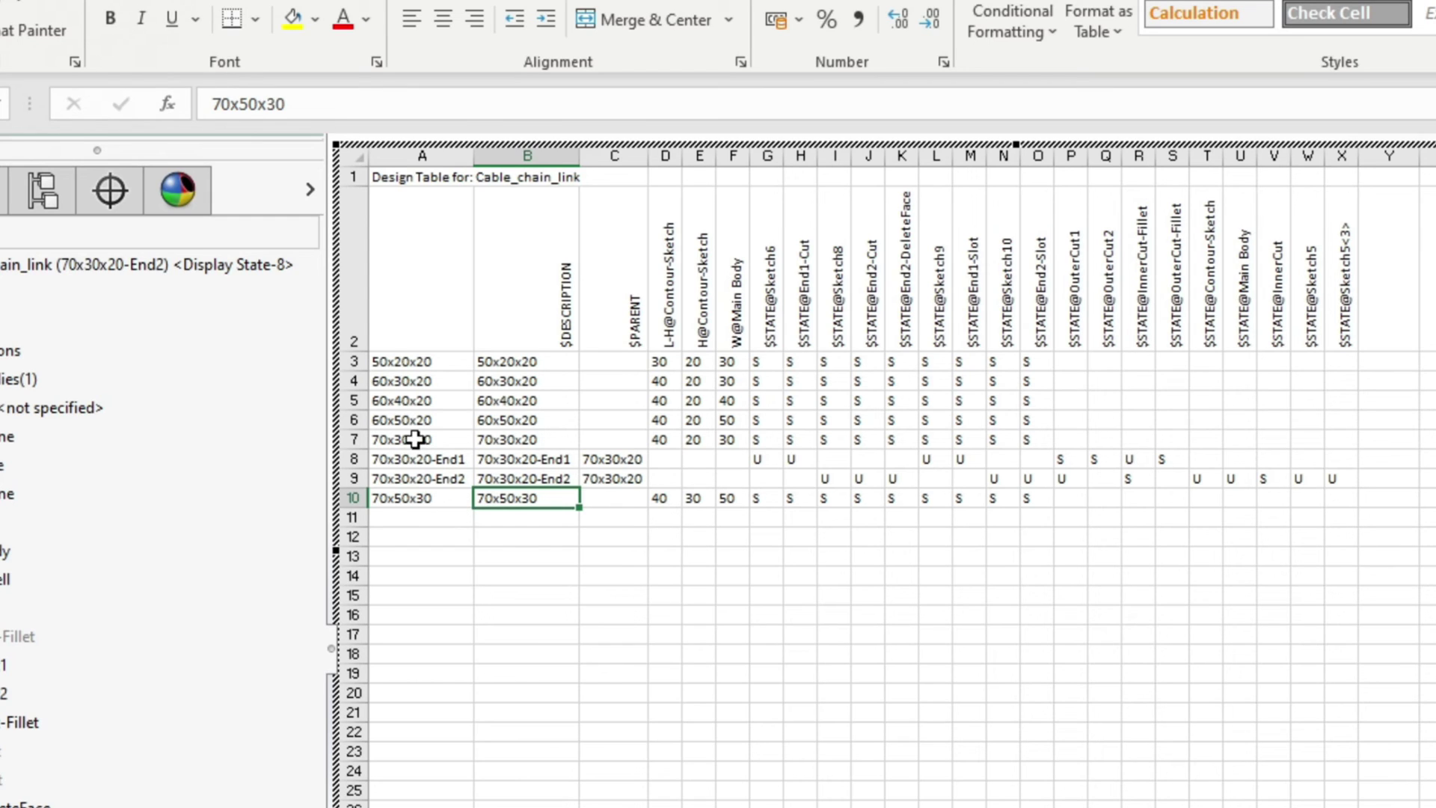
Step: Insert two blank rows above the 70x30x20 row, directly below the 60x50x20 configuration
{"action": "left_click_drag", "start_coordinate": [352, 439], "coordinate": [358, 452]}
{"action": "right_click", "coordinate": [359, 449]}
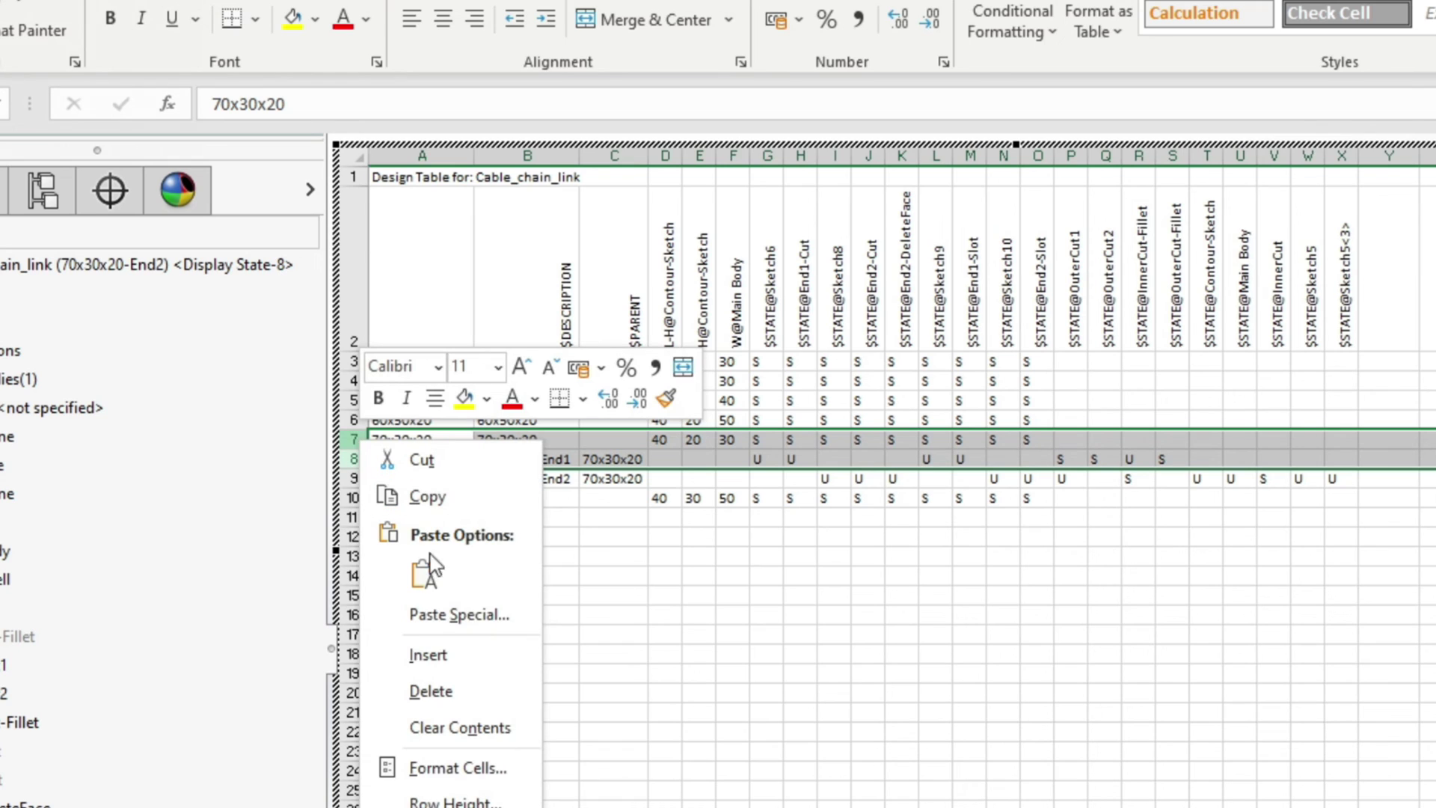
{"action": "left_click", "coordinate": [434, 647]}
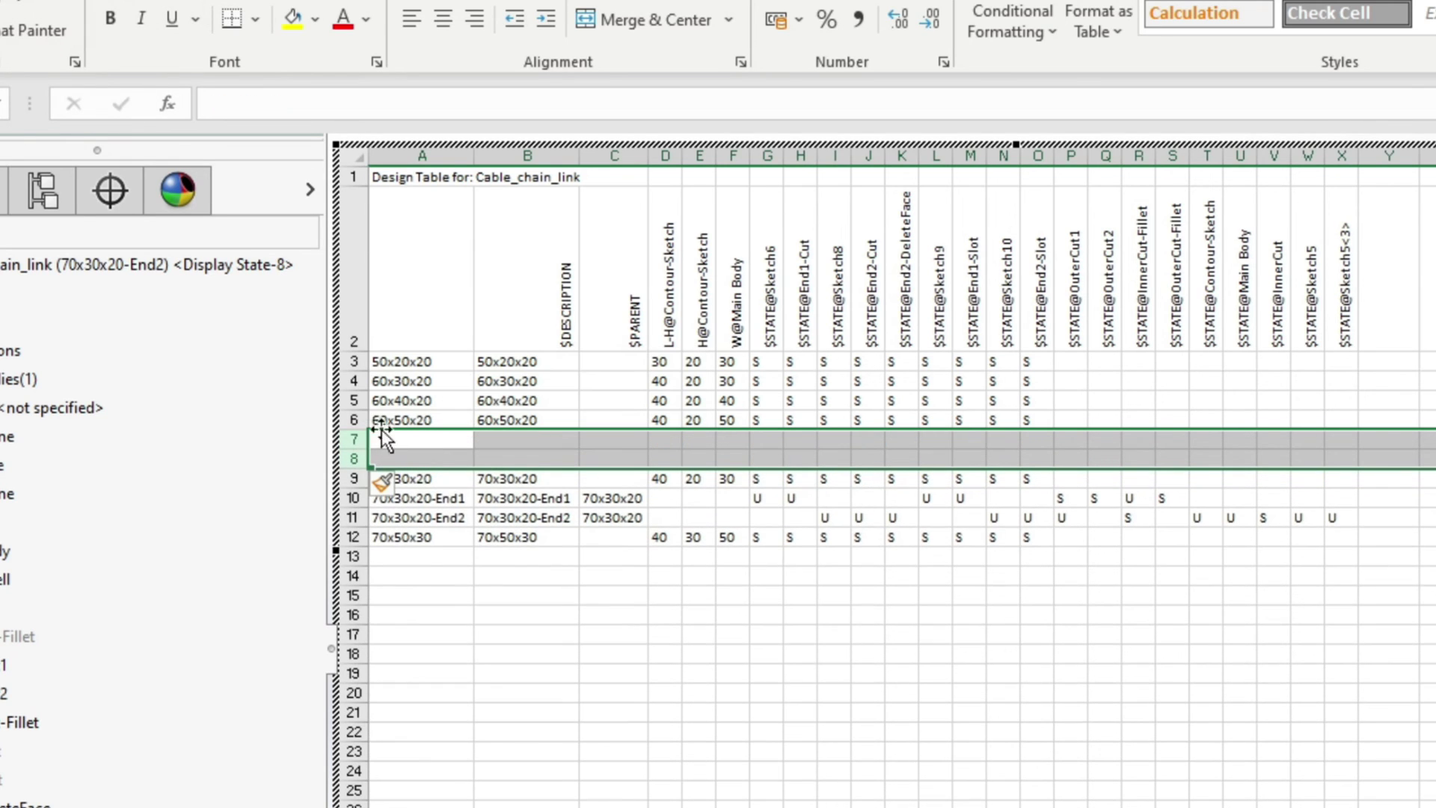
Step: Insert two blank rows above each of the 60x50x20, 60x40x20 and 60x30x20 configuration rows in the design table
{"action": "left_click_drag", "start_coordinate": [353, 419], "coordinate": [353, 440]}
{"action": "right_click", "coordinate": [353, 419]}
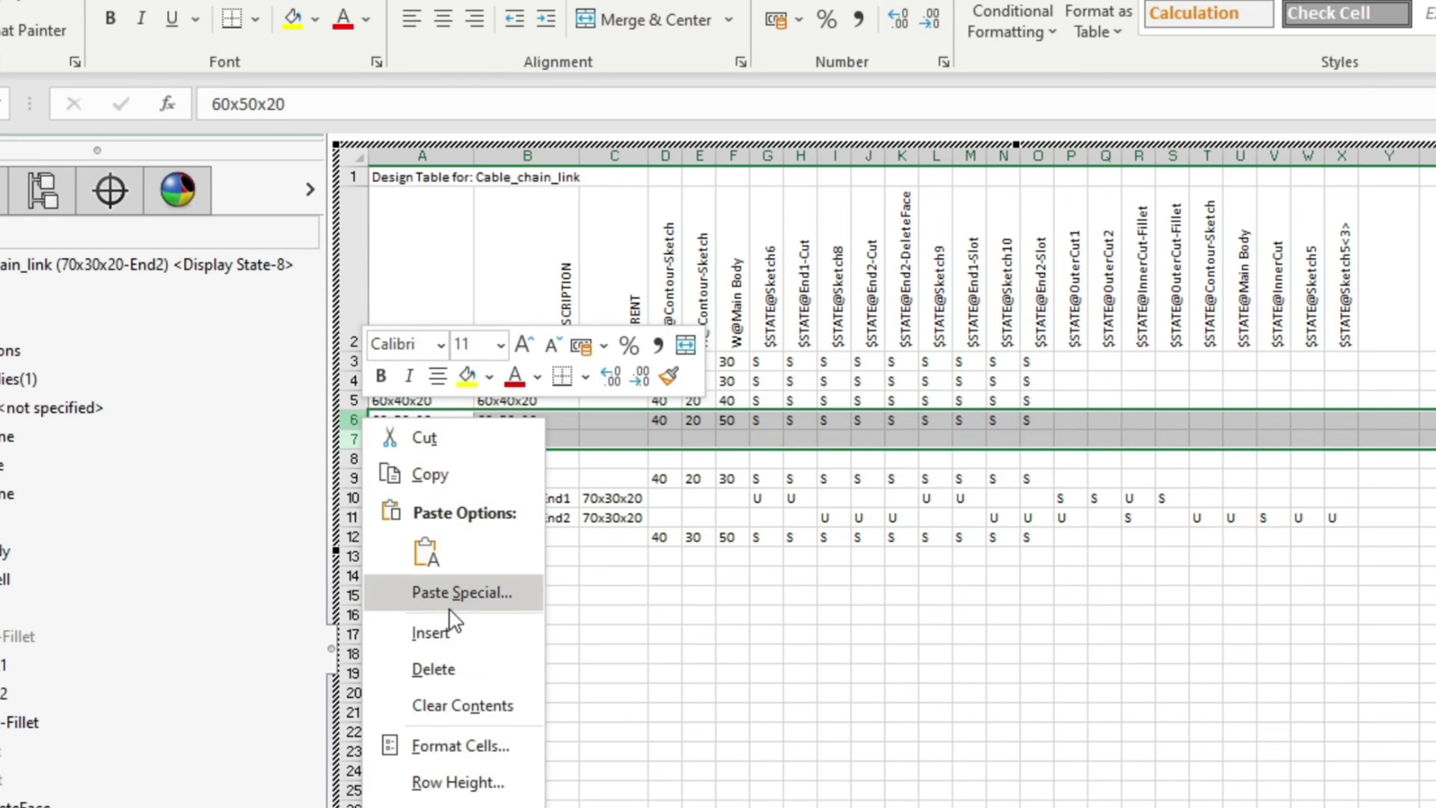
{"action": "left_click", "coordinate": [440, 628]}
{"action": "left_click_drag", "start_coordinate": [353, 400], "coordinate": [365, 416]}
{"action": "right_click", "coordinate": [364, 413]}
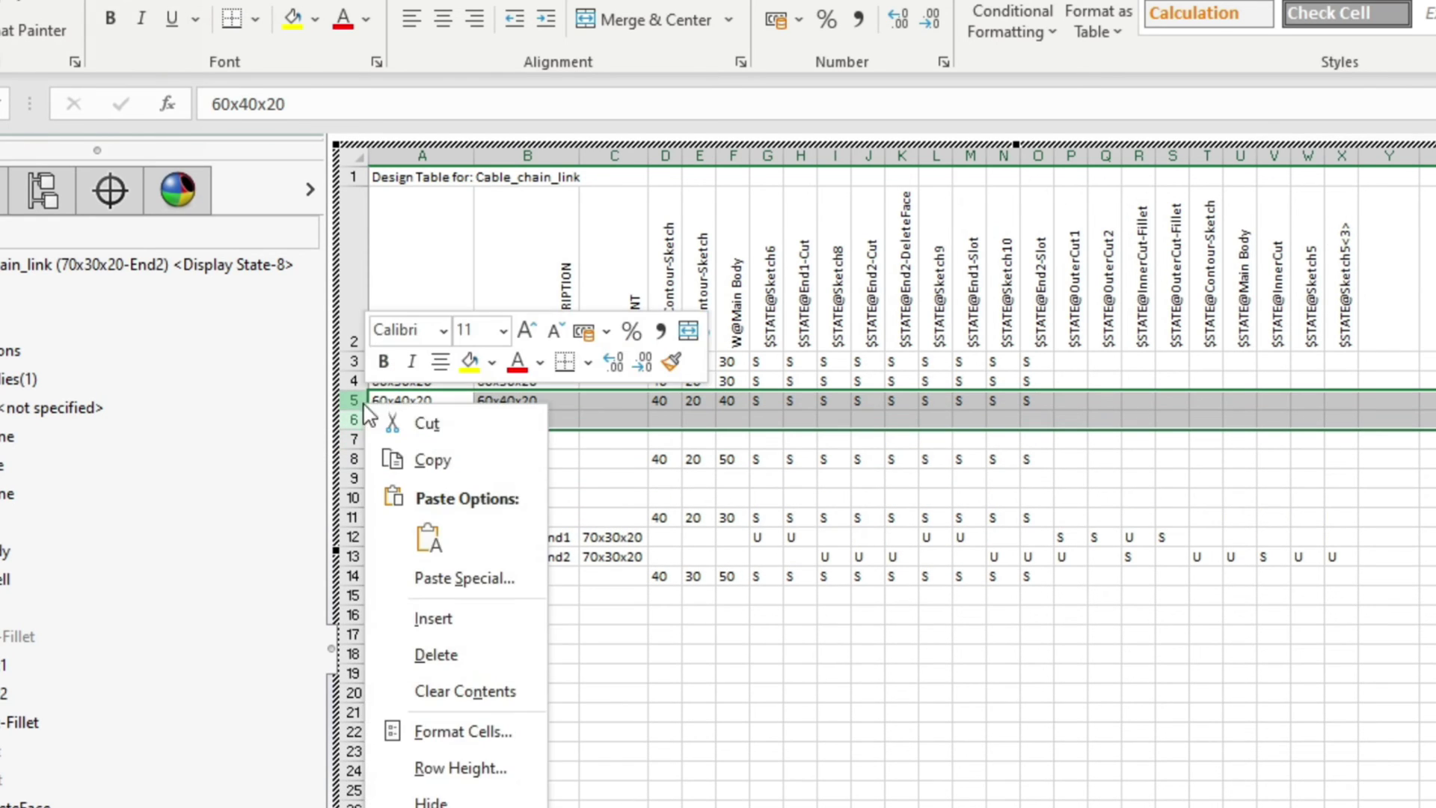
{"action": "left_click", "coordinate": [431, 617]}
{"action": "left_click_drag", "start_coordinate": [358, 380], "coordinate": [362, 396]}
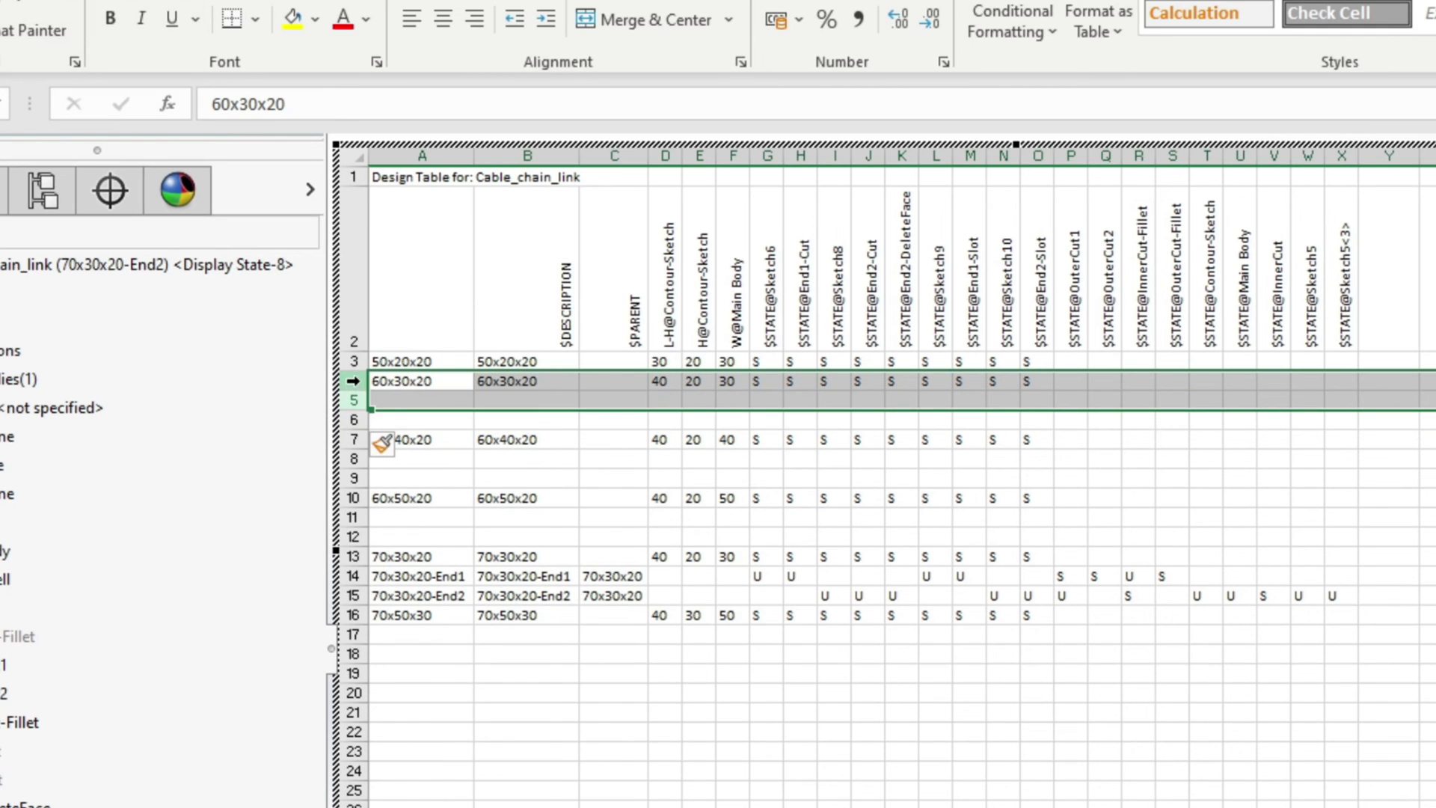
{"action": "right_click", "coordinate": [365, 384]}
{"action": "left_click", "coordinate": [451, 591]}
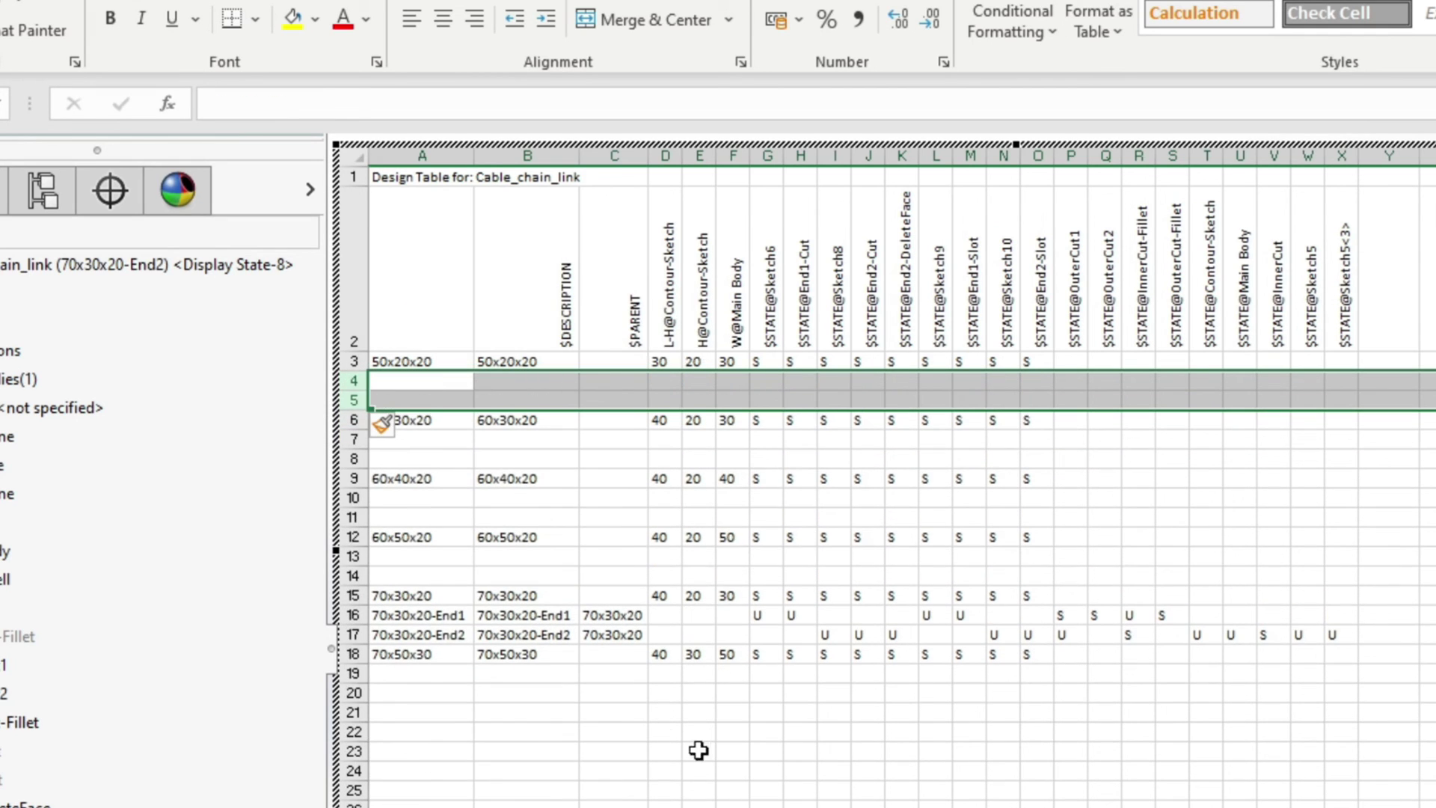
Step: Copy the 70x30x20-End1 and 70x30x20-End2 rows, A16:X17, into the two blank rows below 50x20x20, starting at A4
{"action": "left_click", "coordinate": [665, 732]}
{"action": "left_click_drag", "start_coordinate": [1098, 636], "coordinate": [1346, 637]}
{"action": "key", "text": "ctrl+c"}
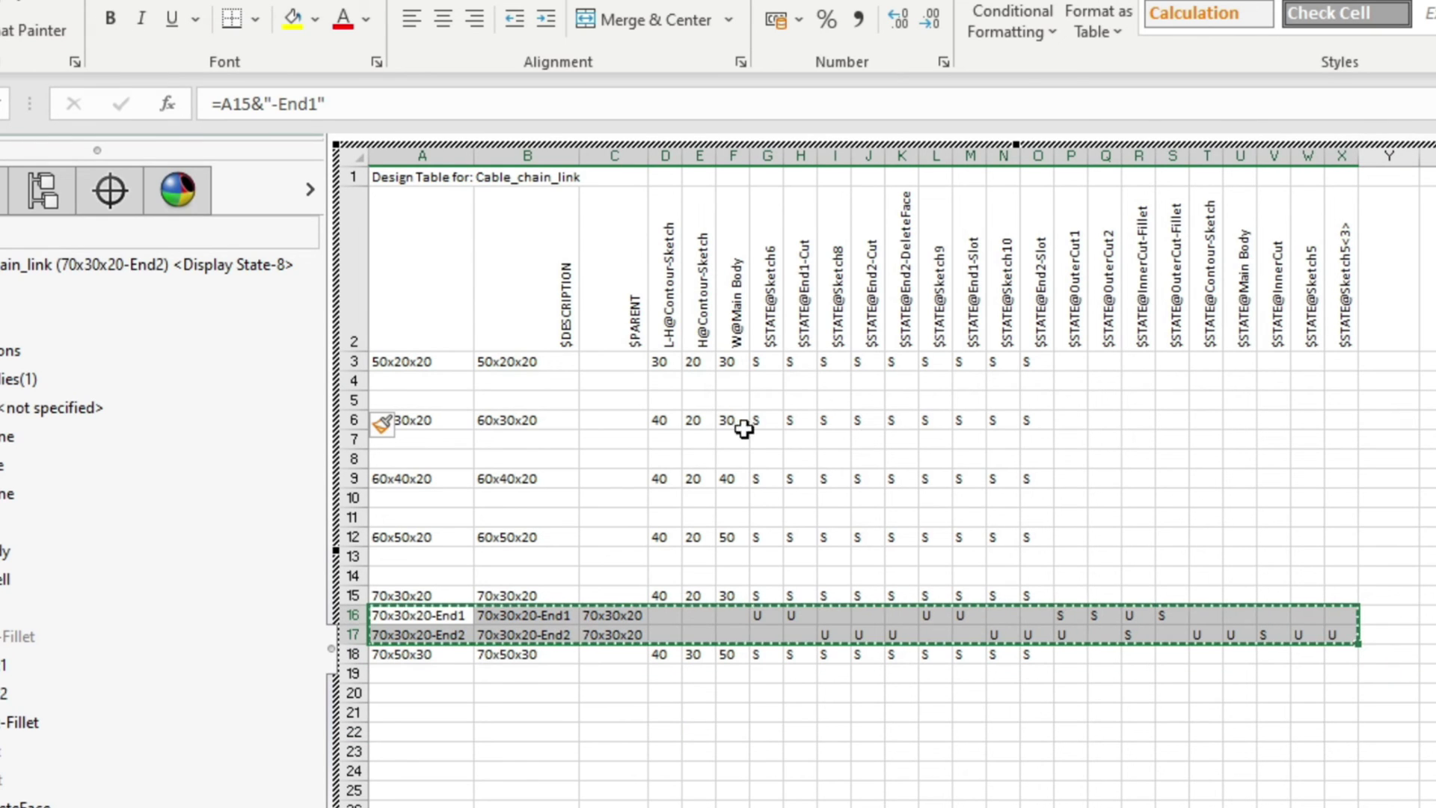
{"action": "left_click", "coordinate": [413, 380]}
{"action": "key", "text": "ctrl+v"}
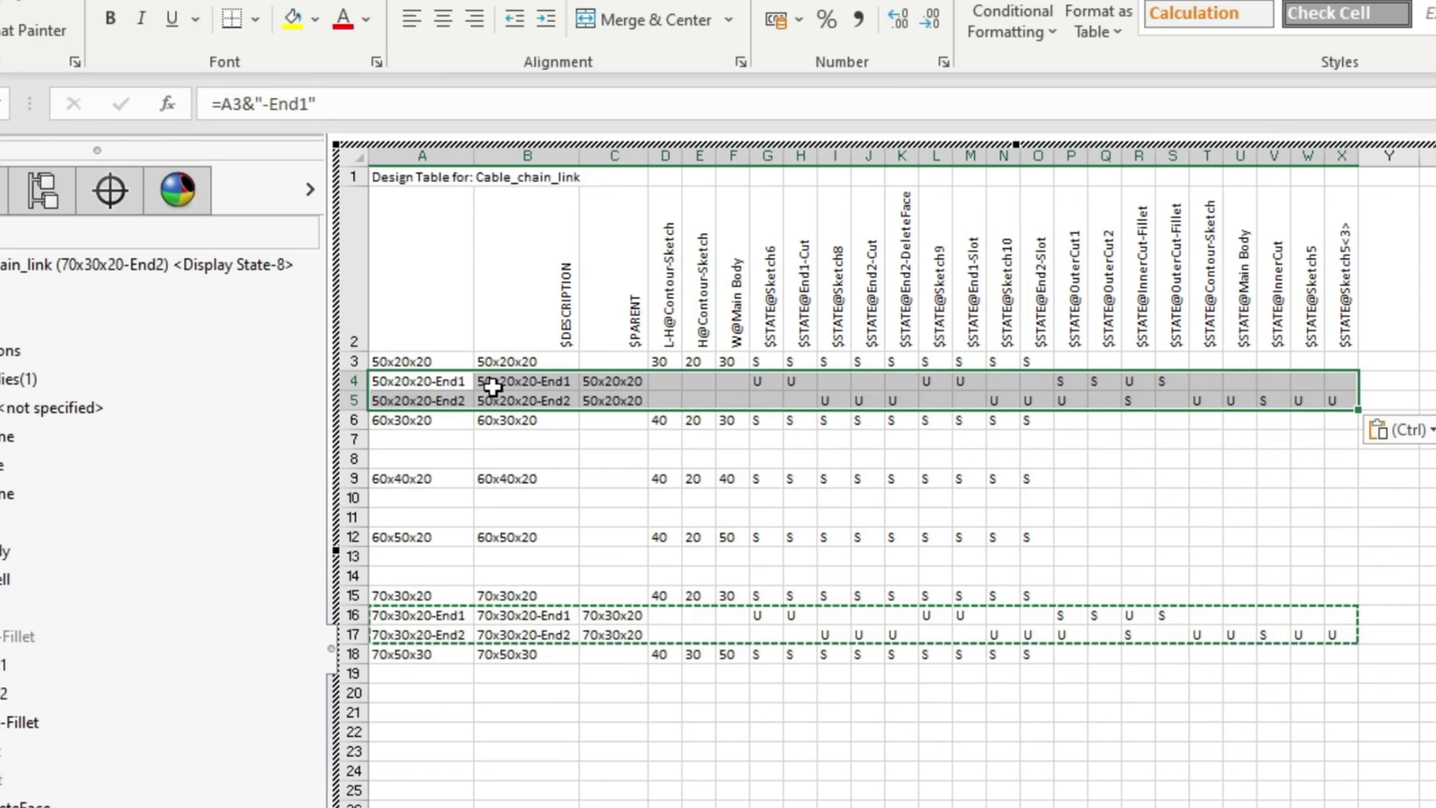
Step: Paste the copied End1 and End2 rows below the 60x30x20, 60x40x20, 60x50x20 and 70x50x30 rows
{"action": "left_click", "coordinate": [469, 436]}
{"action": "key", "text": "ctrl+v"}
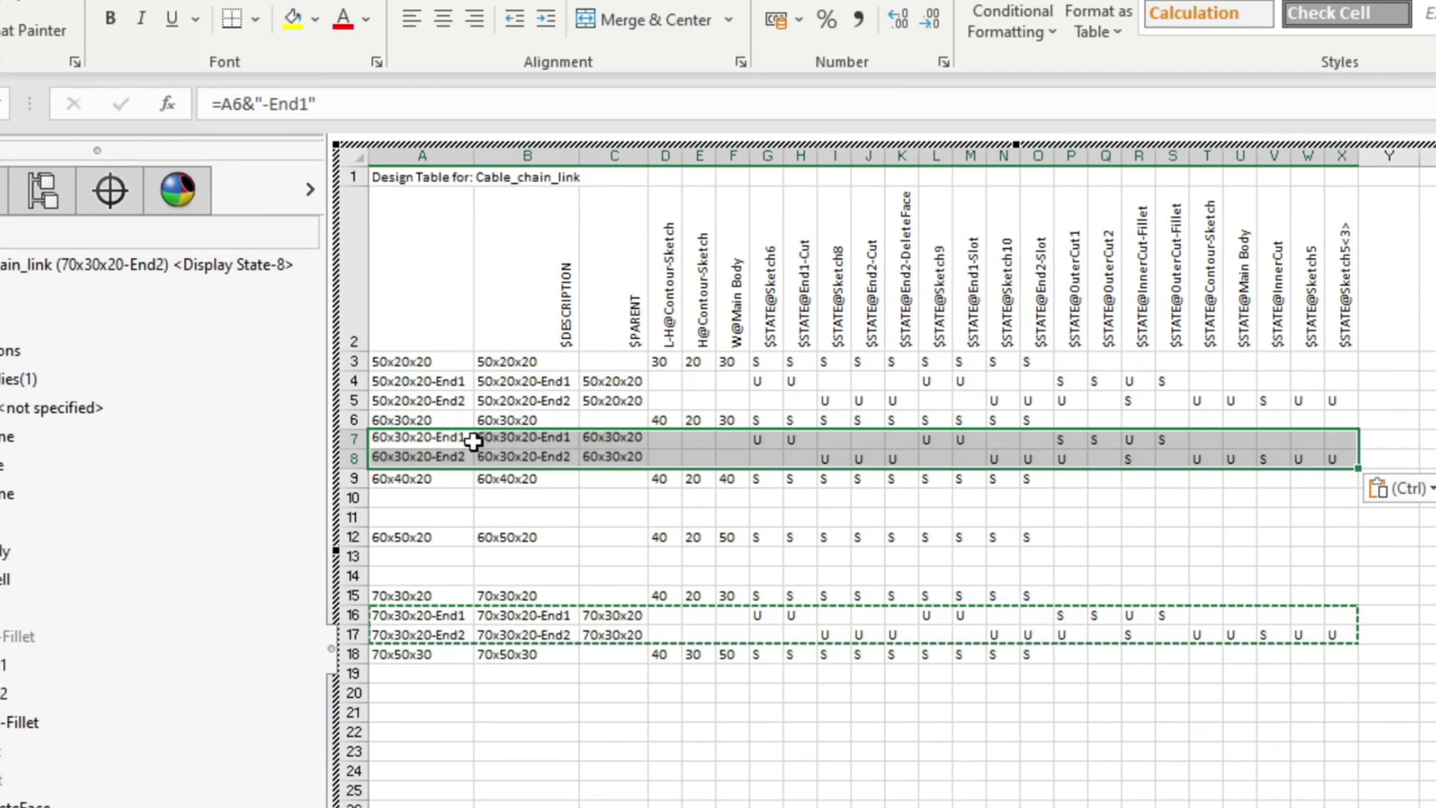
{"action": "left_click", "coordinate": [473, 494]}
{"action": "key", "text": "ctrl+v"}
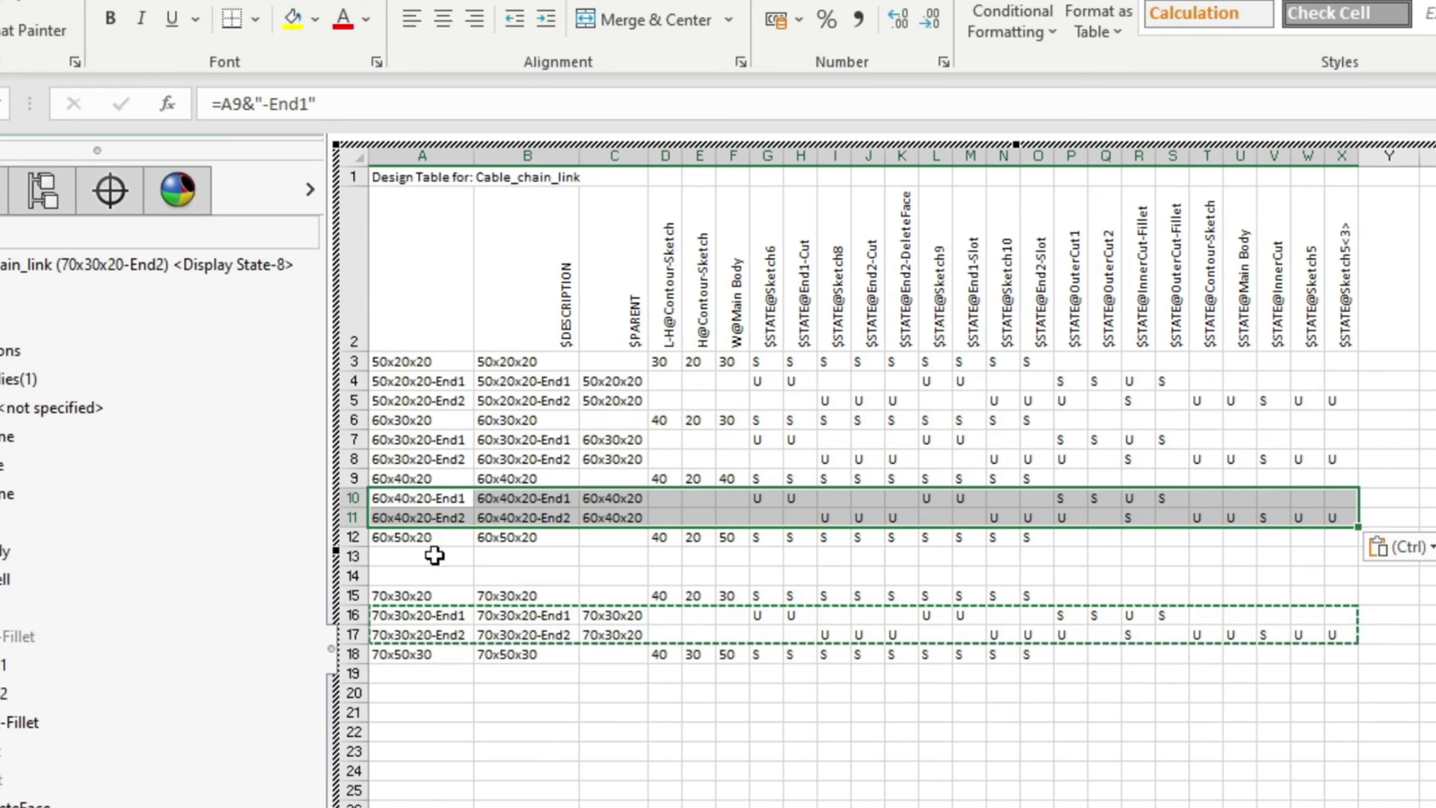
{"action": "left_click", "coordinate": [470, 557]}
{"action": "key", "text": "ctrl+v"}
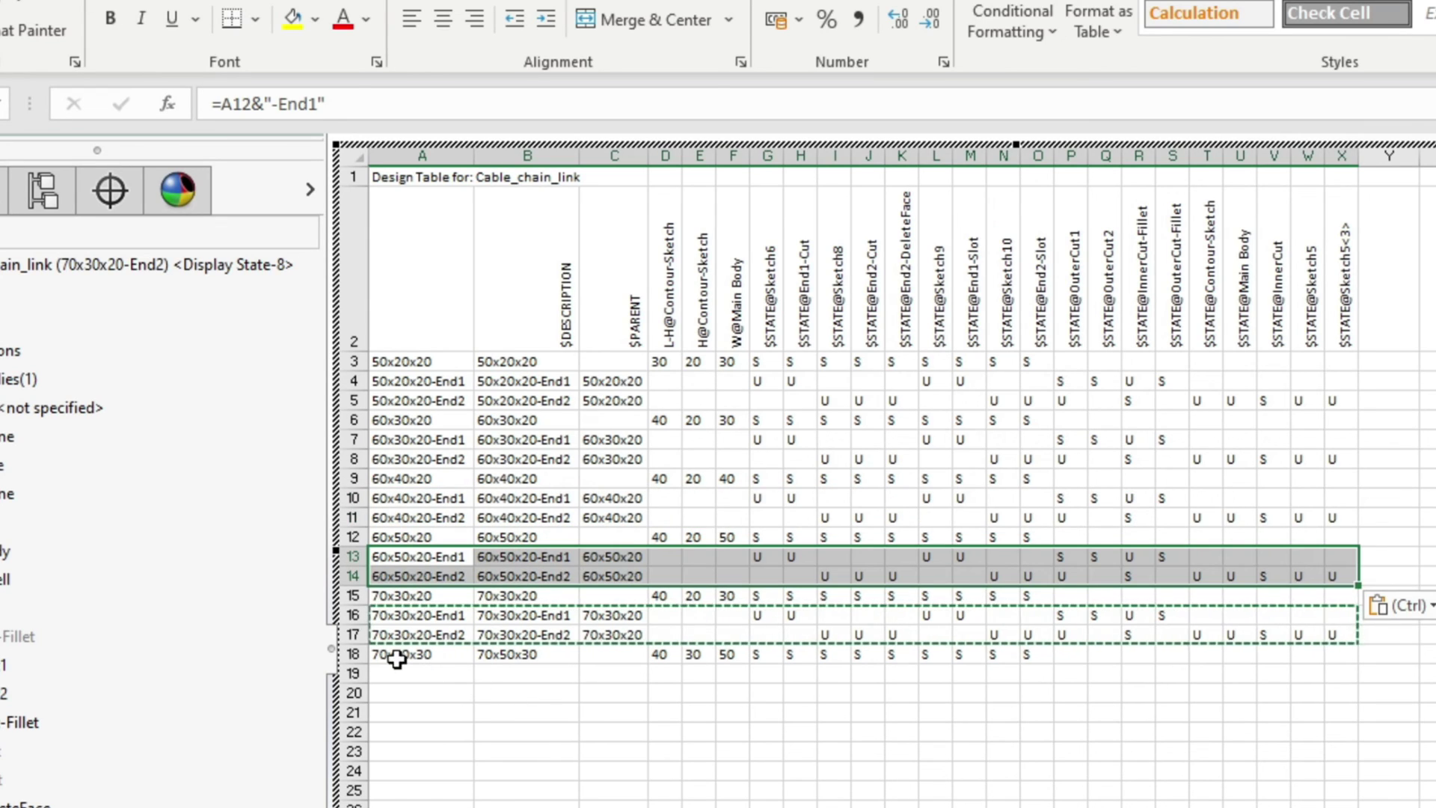
{"action": "left_click", "coordinate": [416, 672]}
{"action": "key", "text": "ctrl+v"}
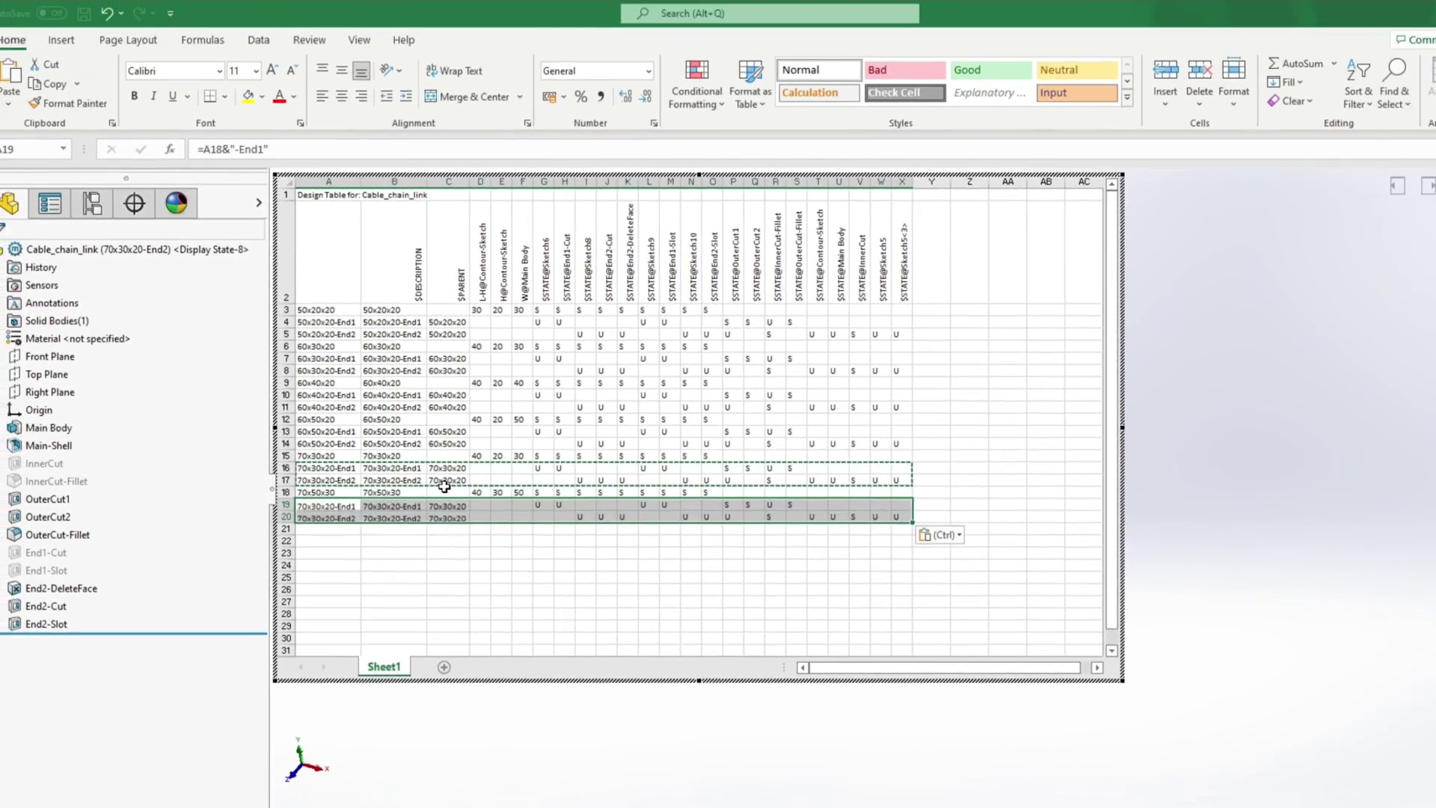
{"action": "left_click", "coordinate": [574, 526]}
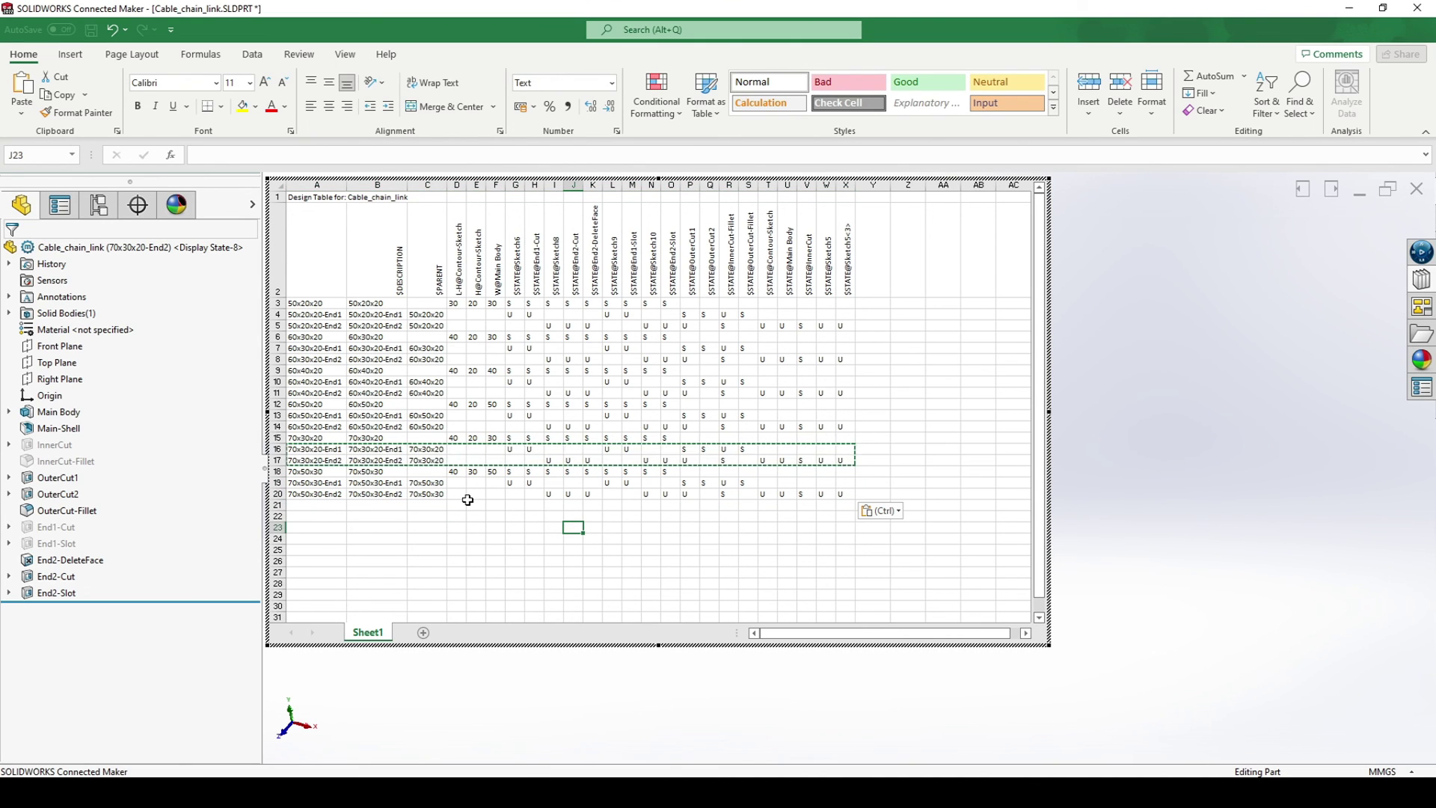
Step: Close the design table to generate the new End1 and End2 configurations, and dismiss the notification
{"action": "left_click", "coordinate": [972, 313]}
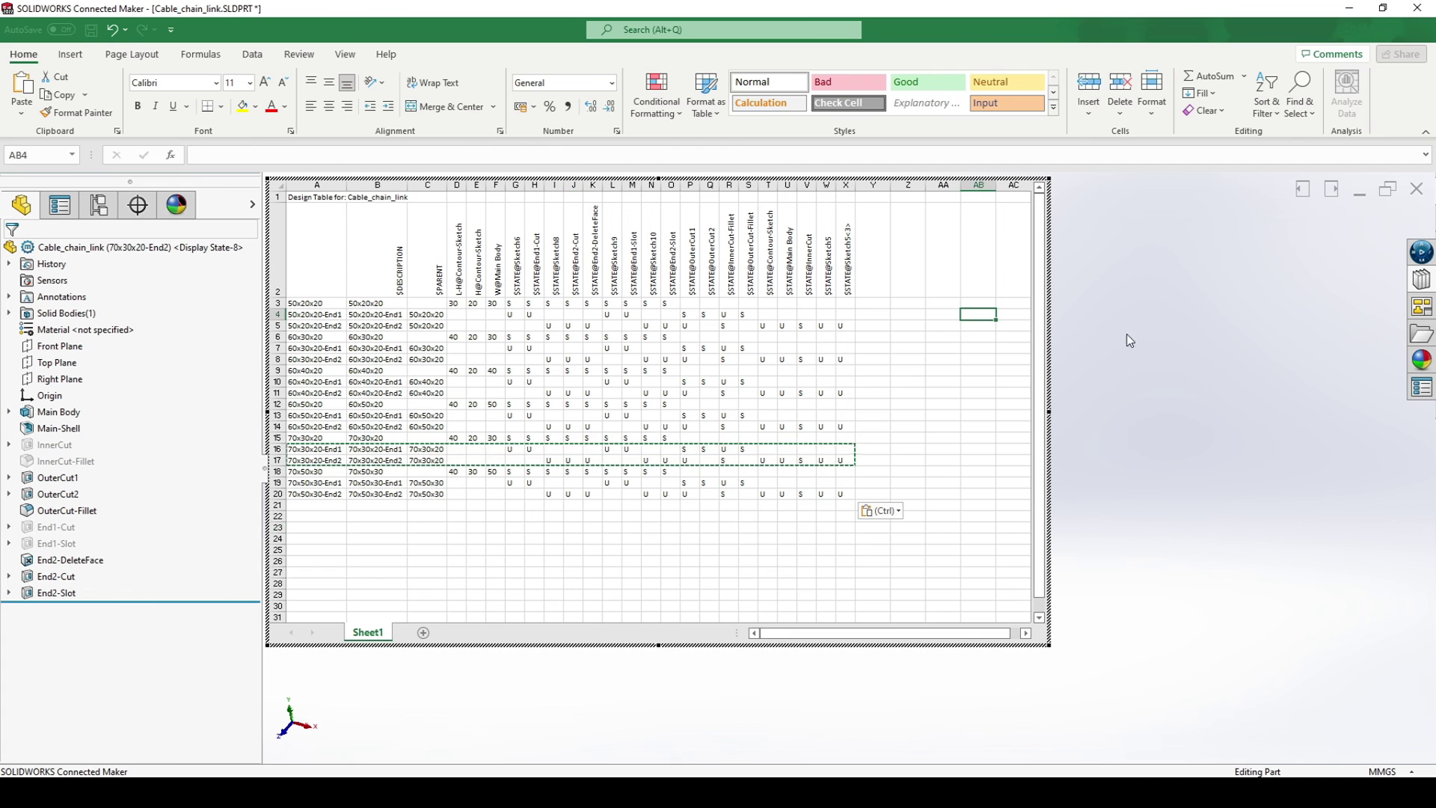
{"action": "left_click", "coordinate": [1188, 265]}
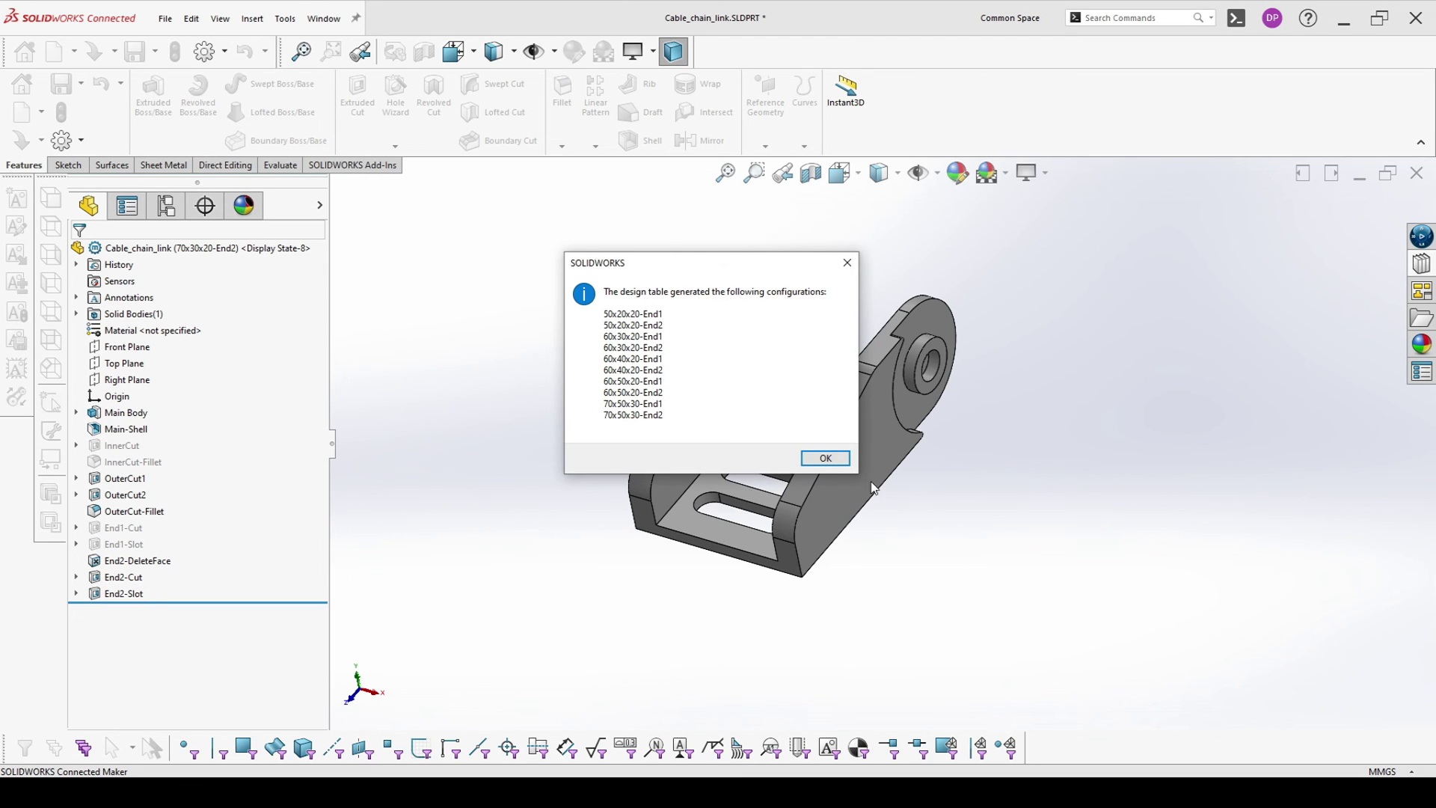
{"action": "left_click", "coordinate": [827, 459]}
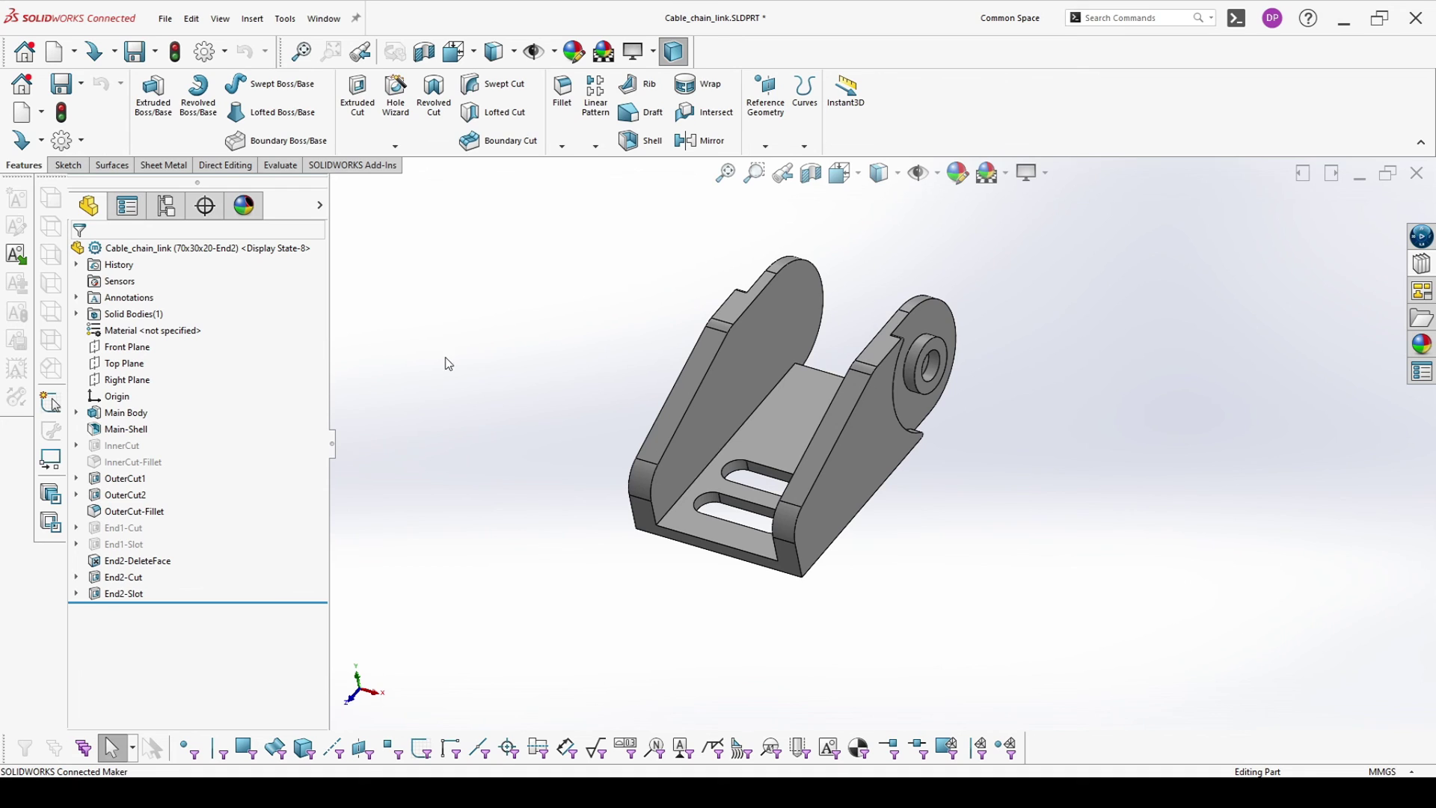
Step: Show the part's configurations and expand every collapsed link size to reveal its derived end configurations
{"action": "left_click", "coordinate": [166, 206]}
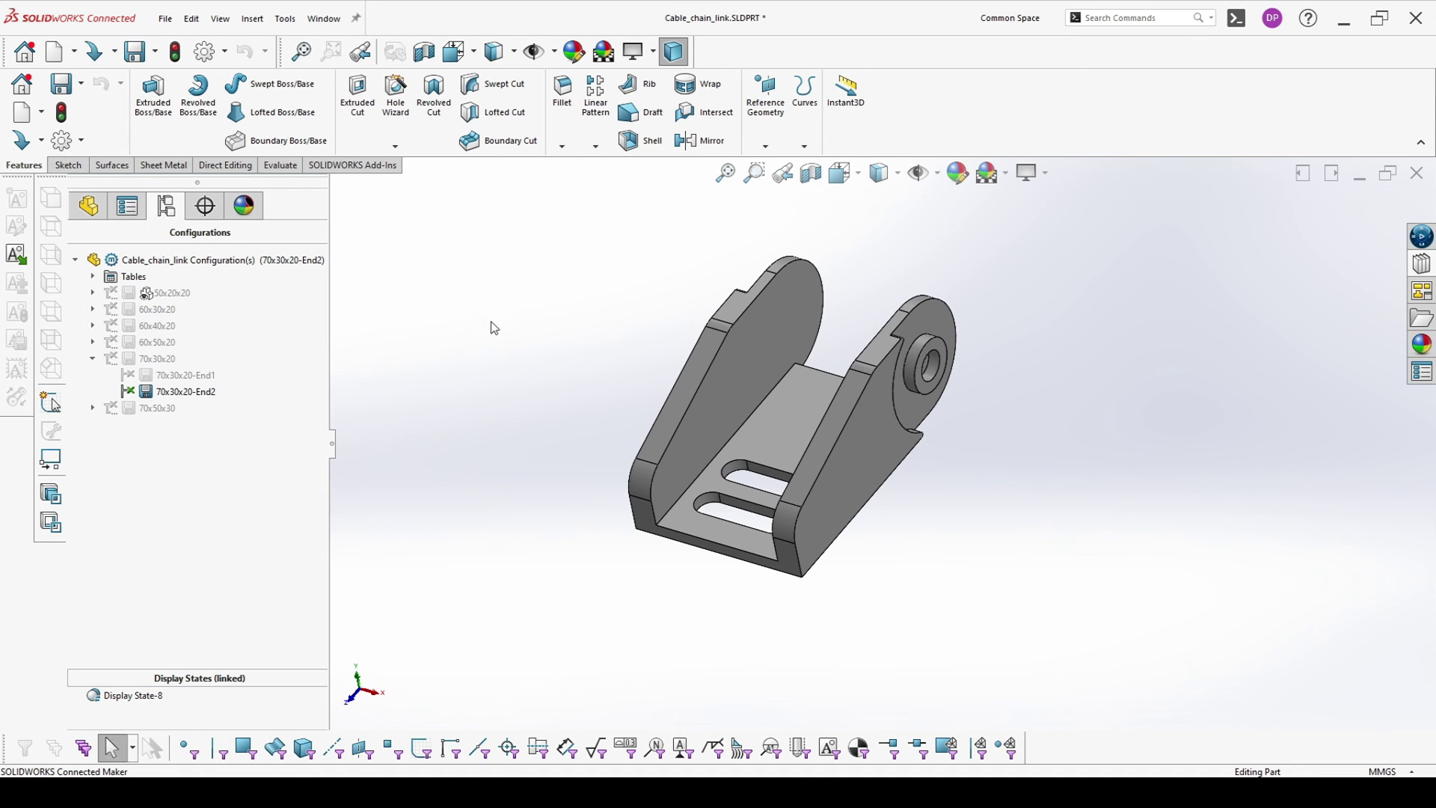
{"action": "left_click", "coordinate": [92, 293]}
{"action": "left_click", "coordinate": [92, 342]}
{"action": "left_click", "coordinate": [92, 391]}
{"action": "left_click", "coordinate": [92, 440]}
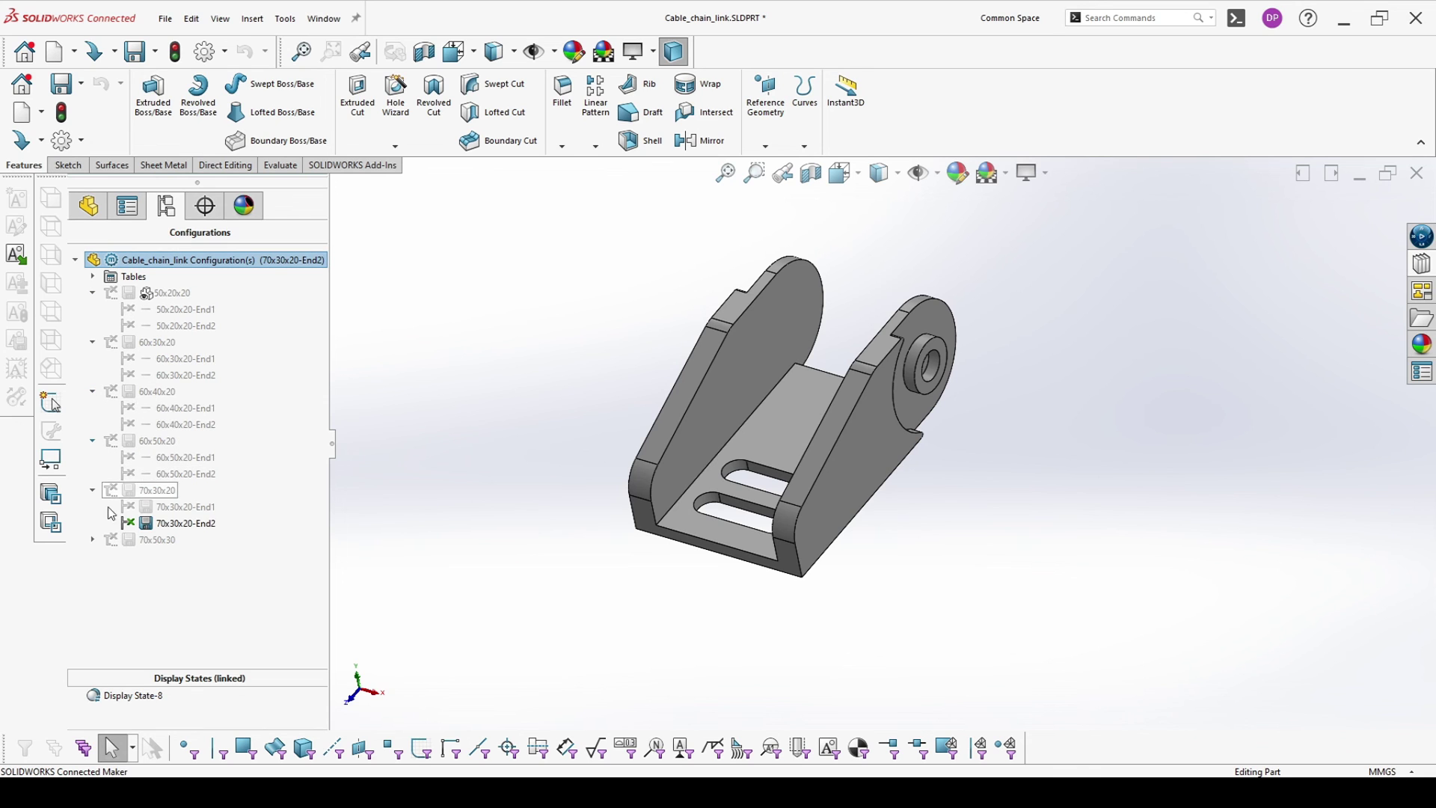
{"action": "left_click", "coordinate": [92, 539]}
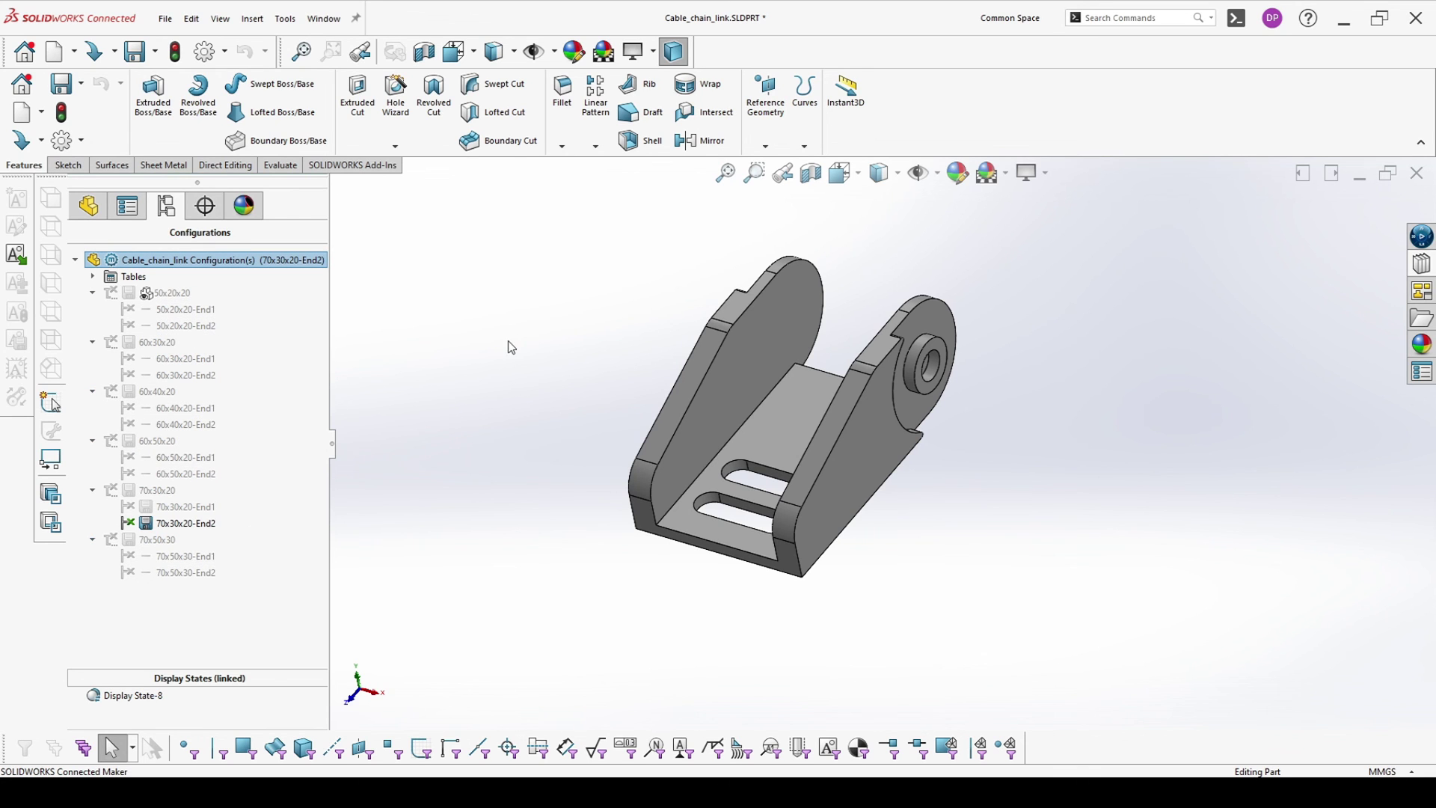
Step: Activate the 50x20x20 configuration and its End1 and End2 variants in turn to check their geometry
{"action": "middle_click_drag", "start_coordinate": [552, 320], "coordinate": [571, 295]}
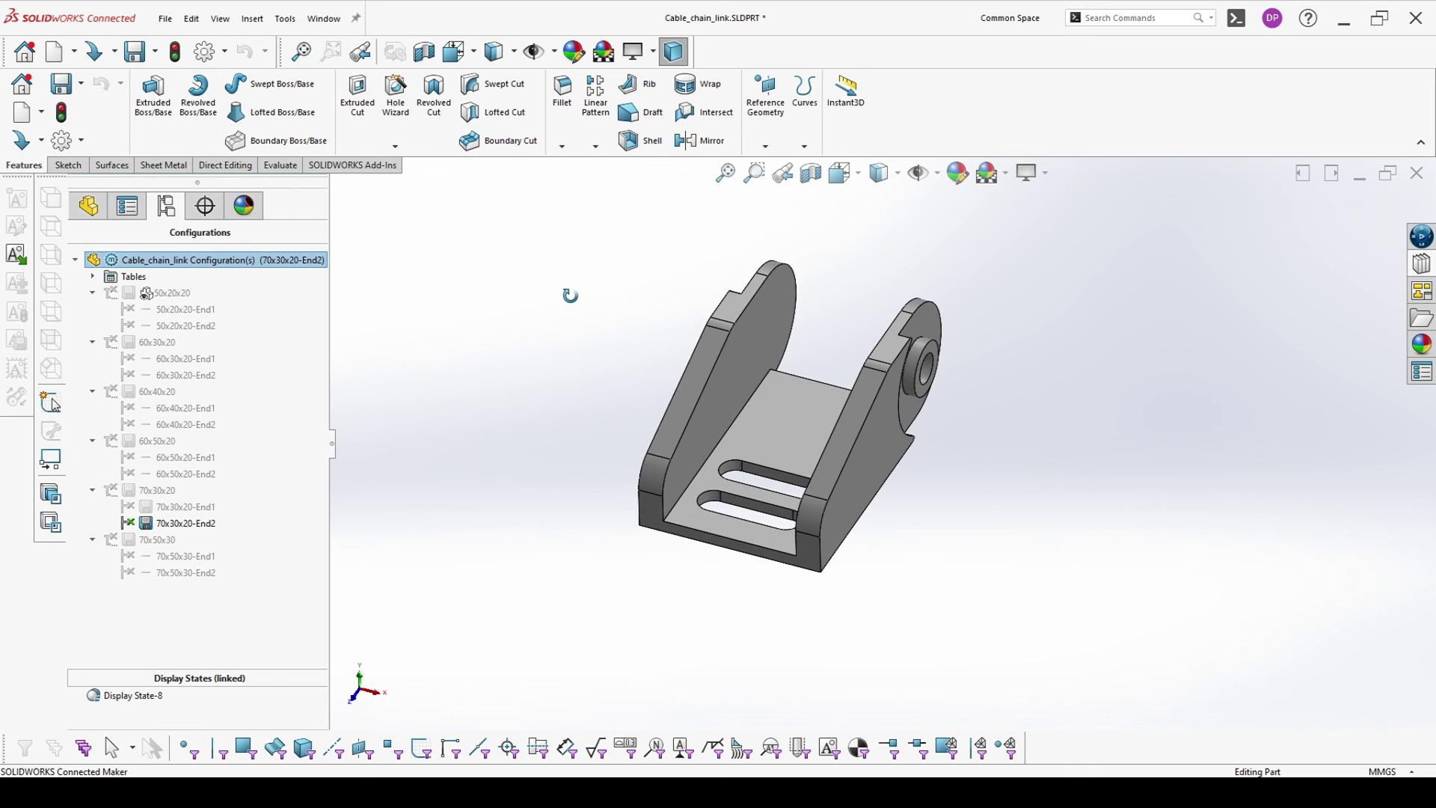
{"action": "double_click", "coordinate": [117, 294]}
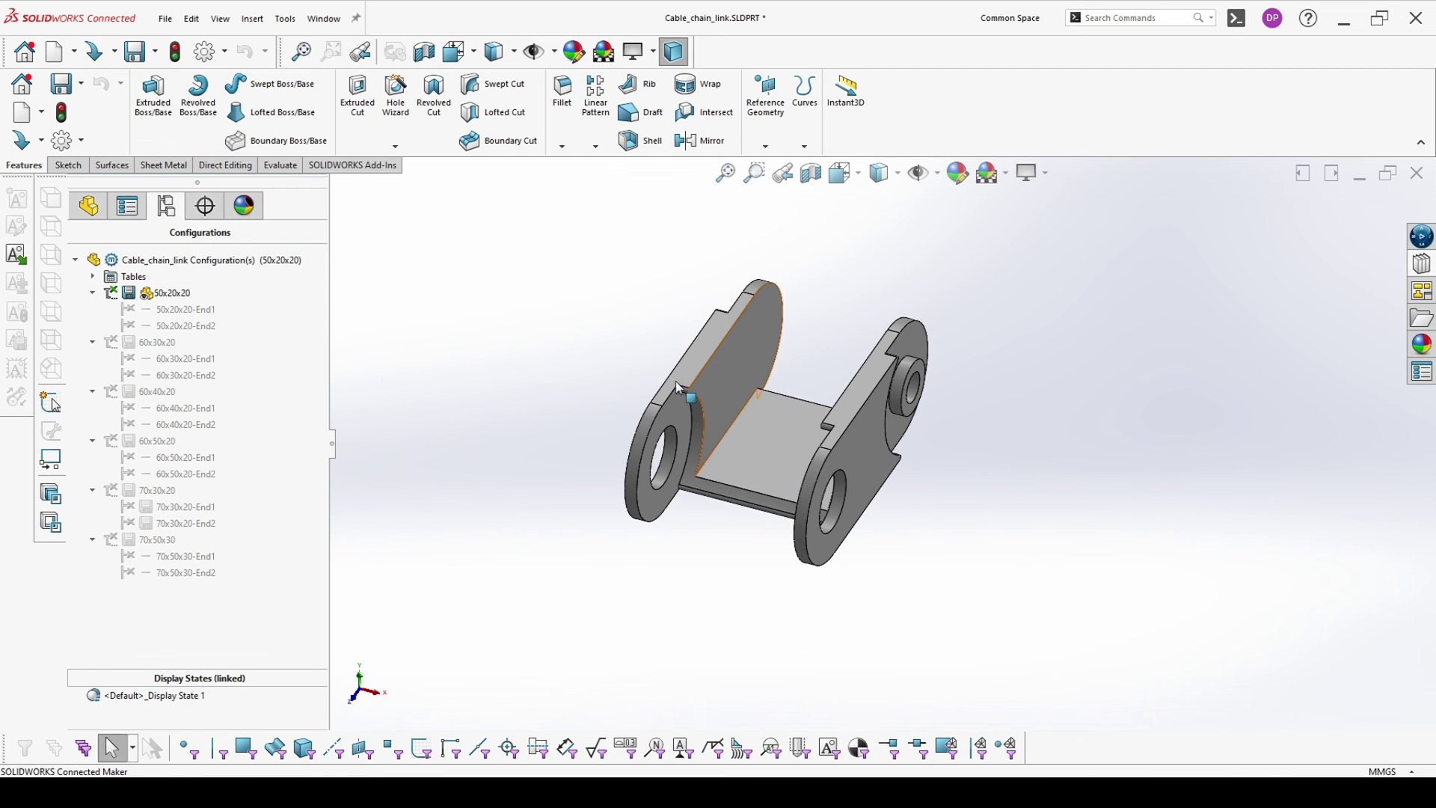
{"action": "left_click", "coordinate": [129, 309]}
{"action": "double_click", "coordinate": [129, 309]}
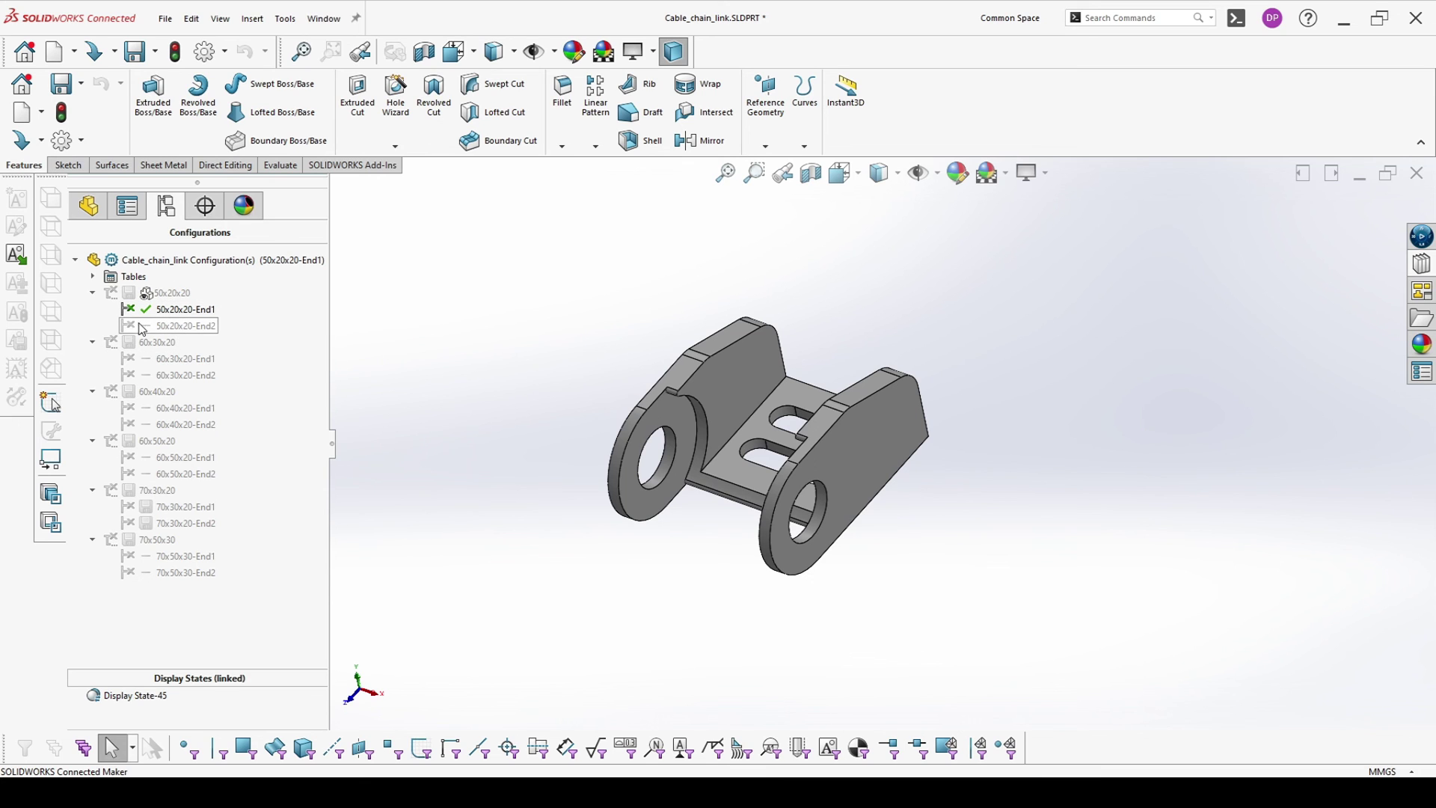
{"action": "double_click", "coordinate": [135, 327]}
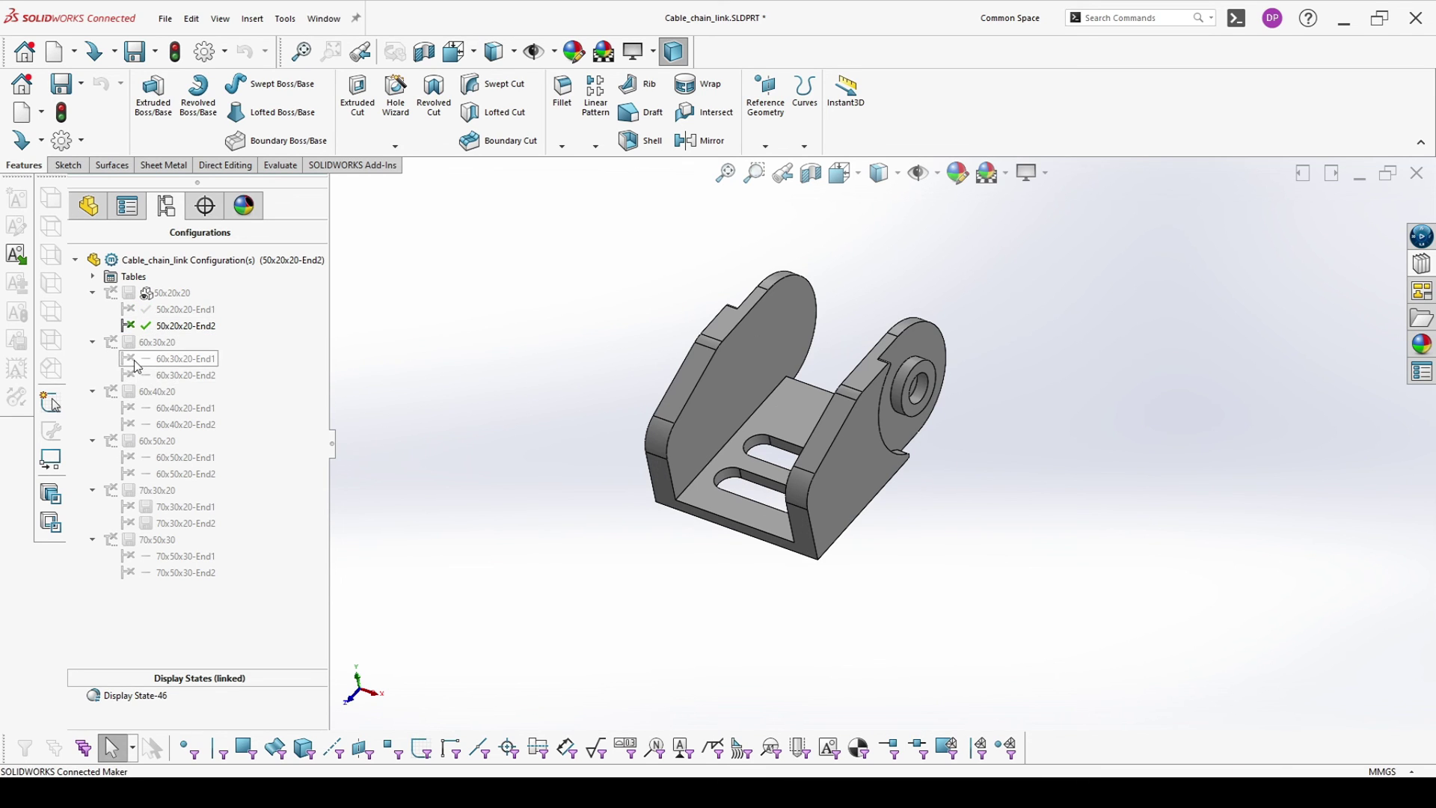
Step: Activate the 60x30x20 configuration and its End1 and End2 variants in turn to check their geometry
{"action": "double_click", "coordinate": [112, 342]}
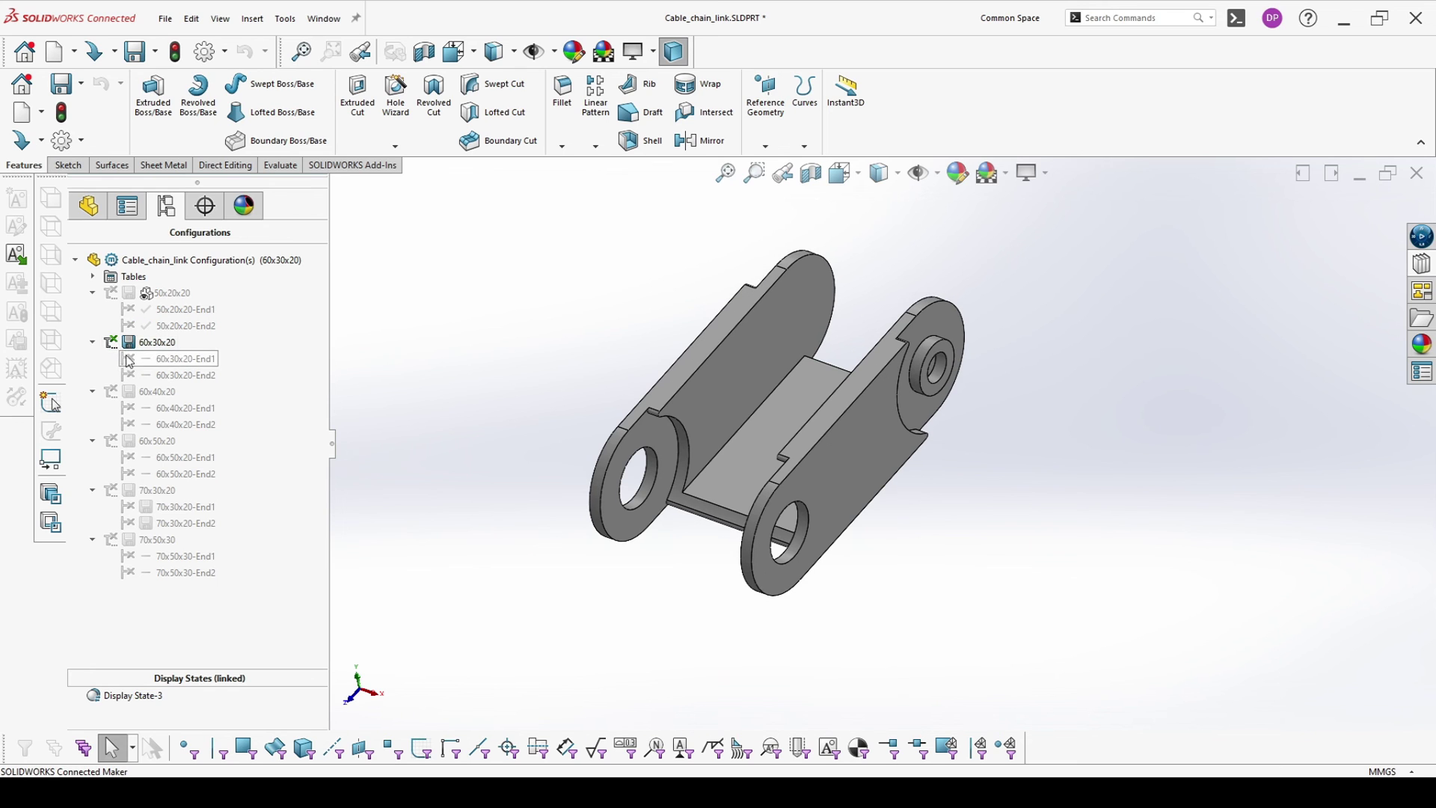
{"action": "double_click", "coordinate": [125, 357]}
{"action": "double_click", "coordinate": [126, 374]}
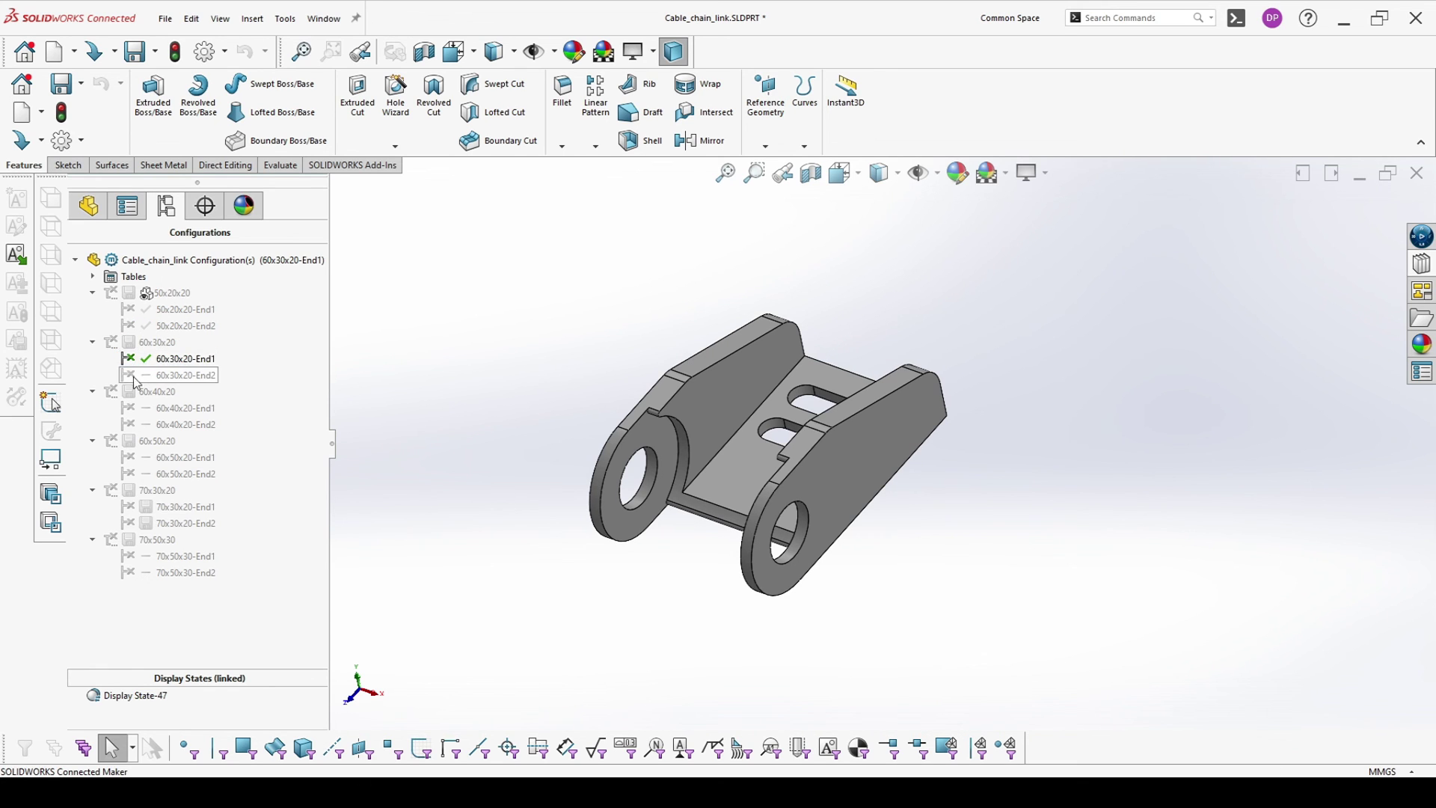